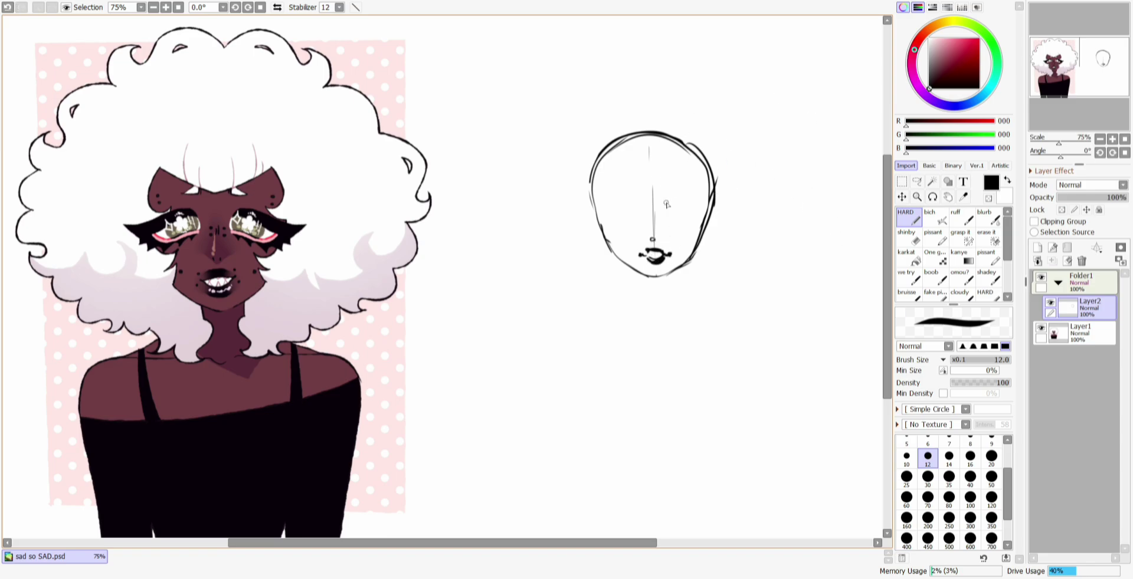
Sketch a small eyebrow and the large right eye on the head sketch, and start the left eye's upper lid
left_click_drag(662, 228, 698, 218)
key("ctrl+z")
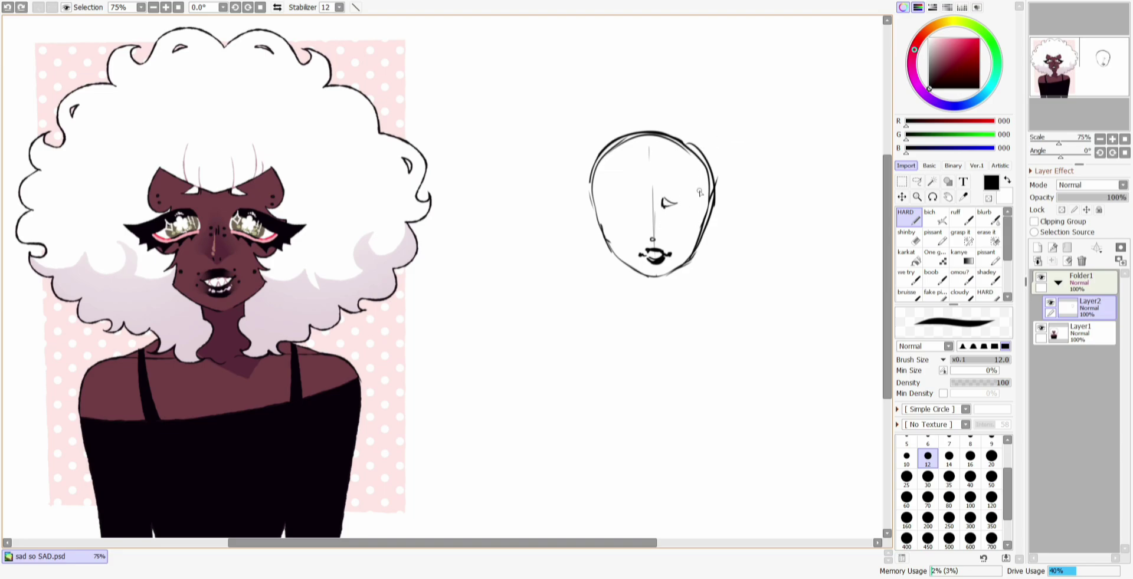
left_click(901, 182)
left_click_drag(653, 190, 689, 219)
left_click_drag(678, 215, 680, 202)
left_click_drag(888, 219, 896, 188)
scroll(664, 311, "up", 1)
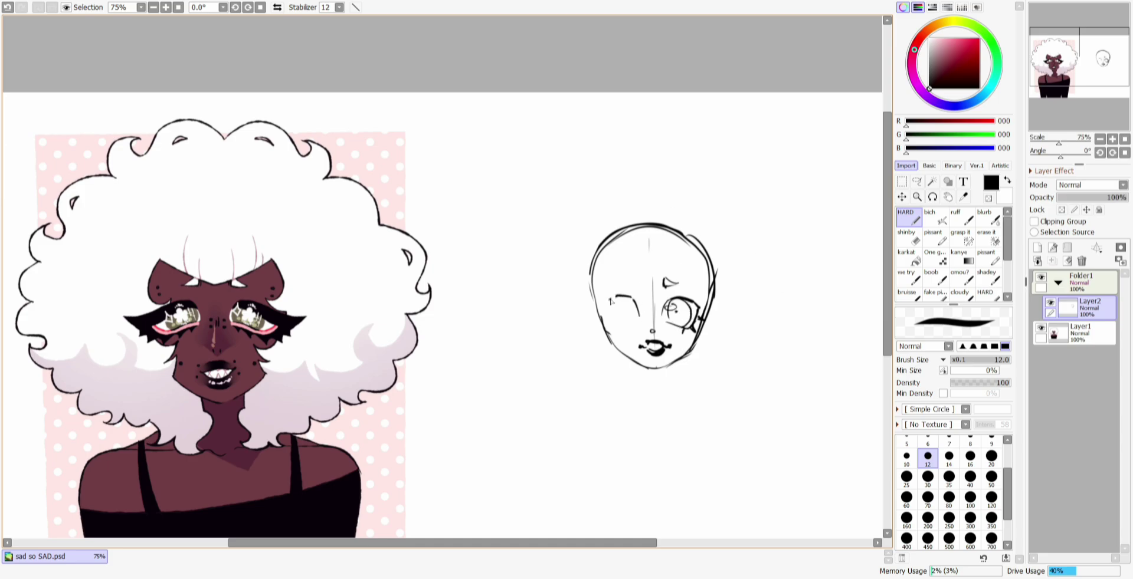
Mirror the face sketch horizontally and complete the outline and pupil of the unfinished eye
key("ctrl+t")
left_click(953, 454)
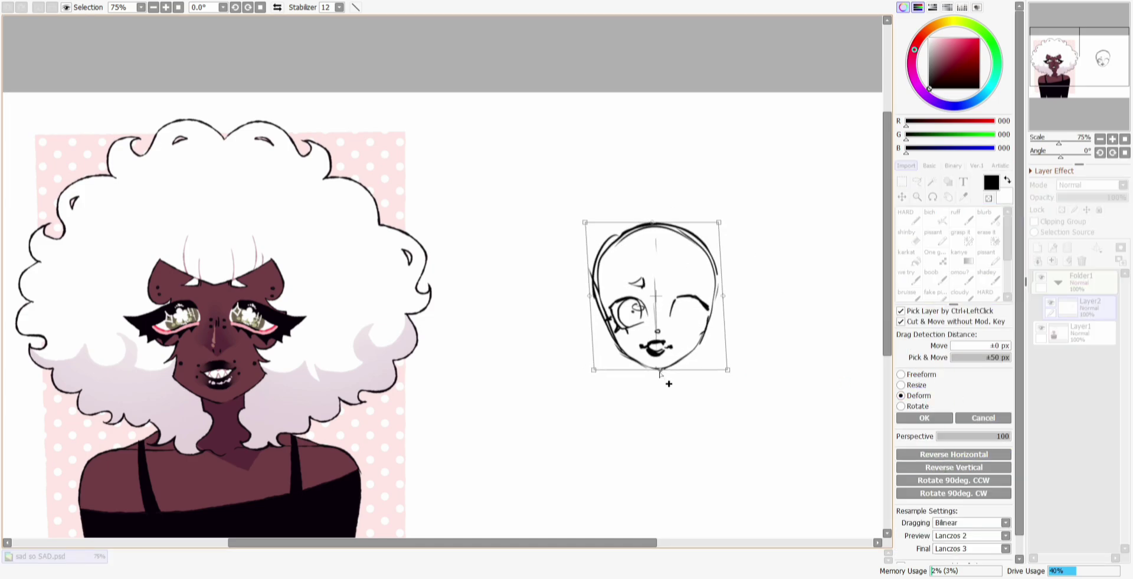
key("Return")
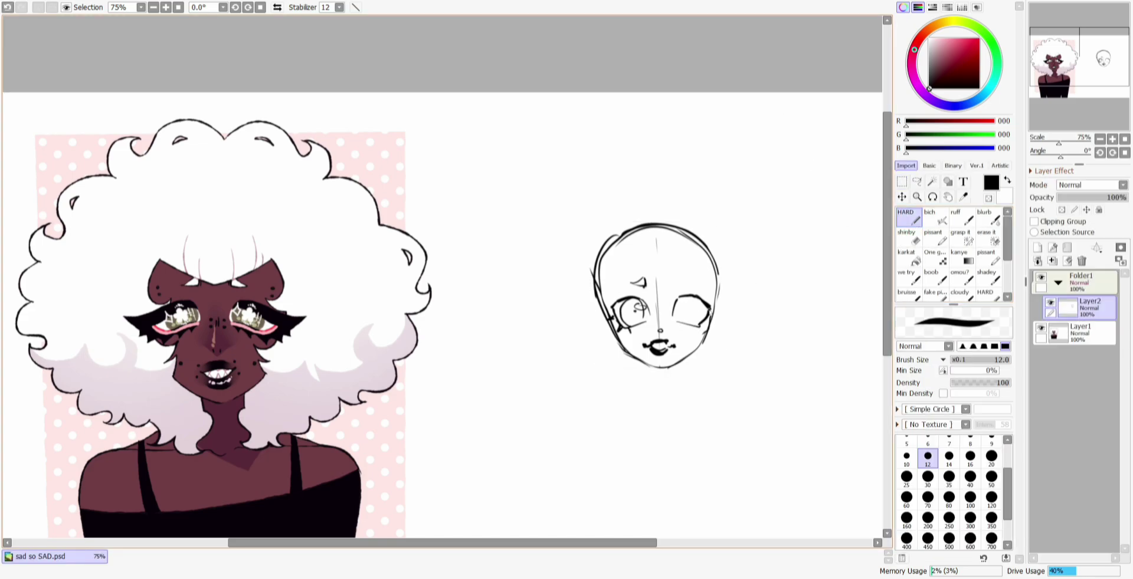
key("ctrl+t")
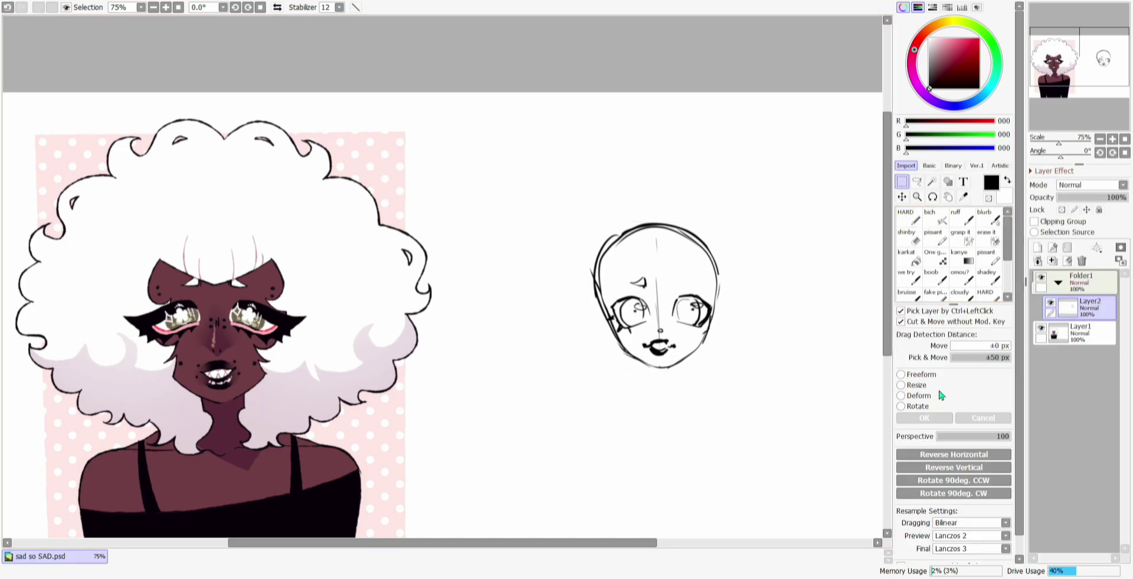
left_click(940, 456)
left_click(940, 458)
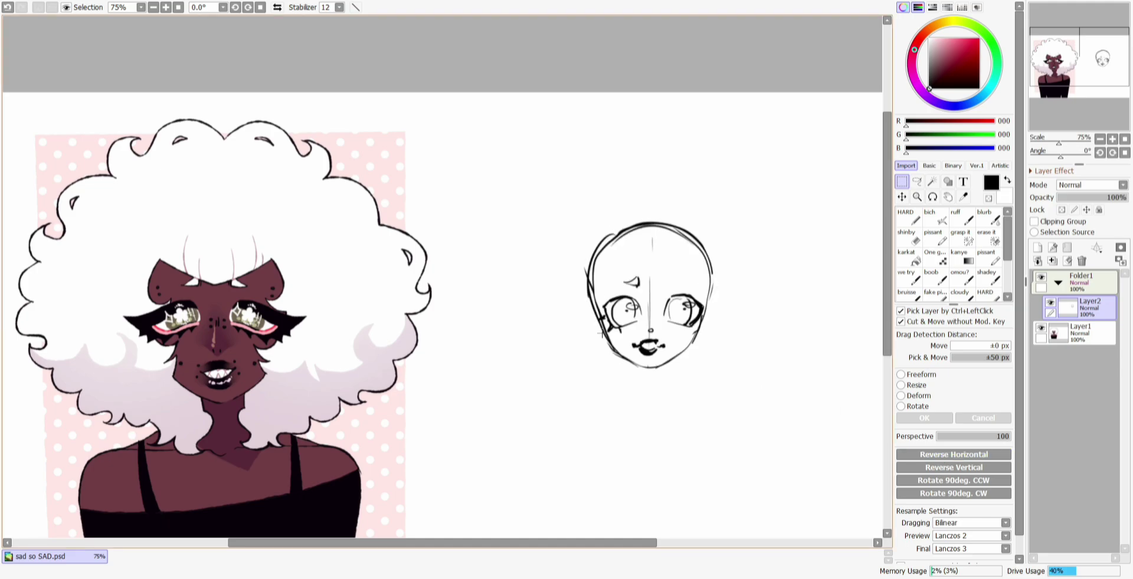
Select the lower face with the mouth and chin and shift it slightly to the left
left_click_drag(583, 328, 729, 414)
key("ctrl+t")
left_click_drag(688, 382, 673, 384)
key("Return")
mouse_move(632, 336)
left_mouse_down()
mouse_move(676, 361)
mouse_move(654, 348)
mouse_move(652, 331)
left_mouse_up()
left_click(703, 59)
Mirror the face sketch horizontally and back, and add the second eyebrow and the beauty dots with the HARD brush
left_click(938, 456)
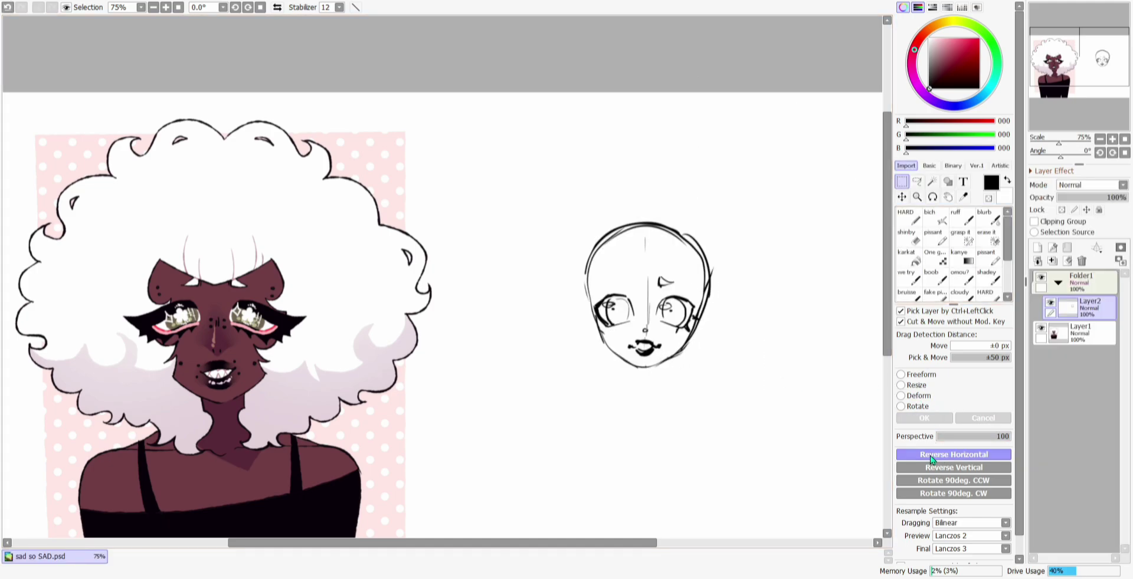
left_click(938, 456)
left_click(908, 218)
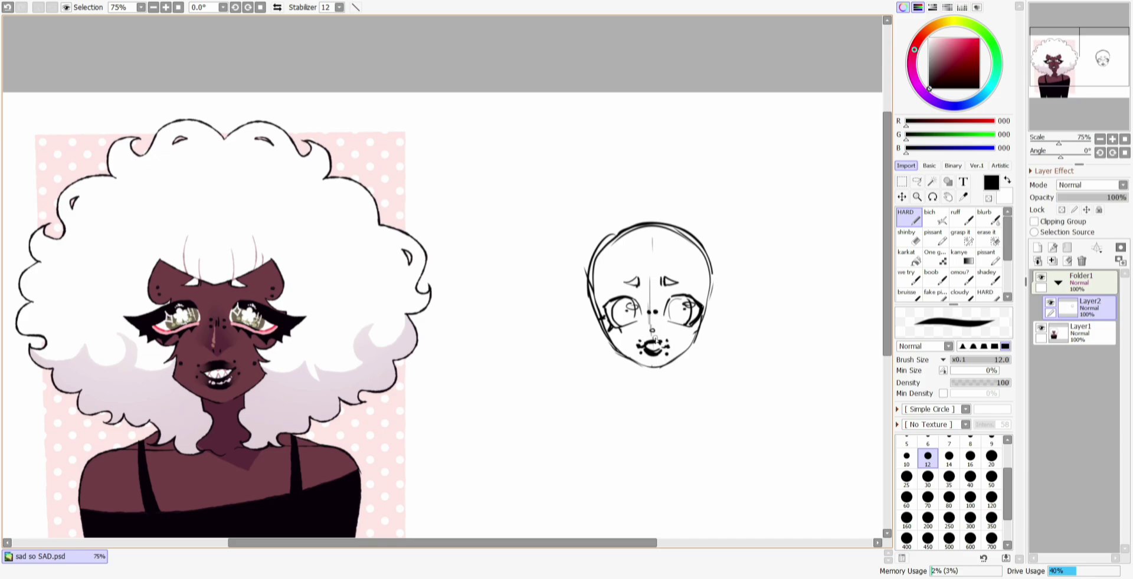
Sketch the curly fringe over the forehead, a curly lock beside the face, and the neck and shoulder lines
left_click_drag(633, 250, 668, 300)
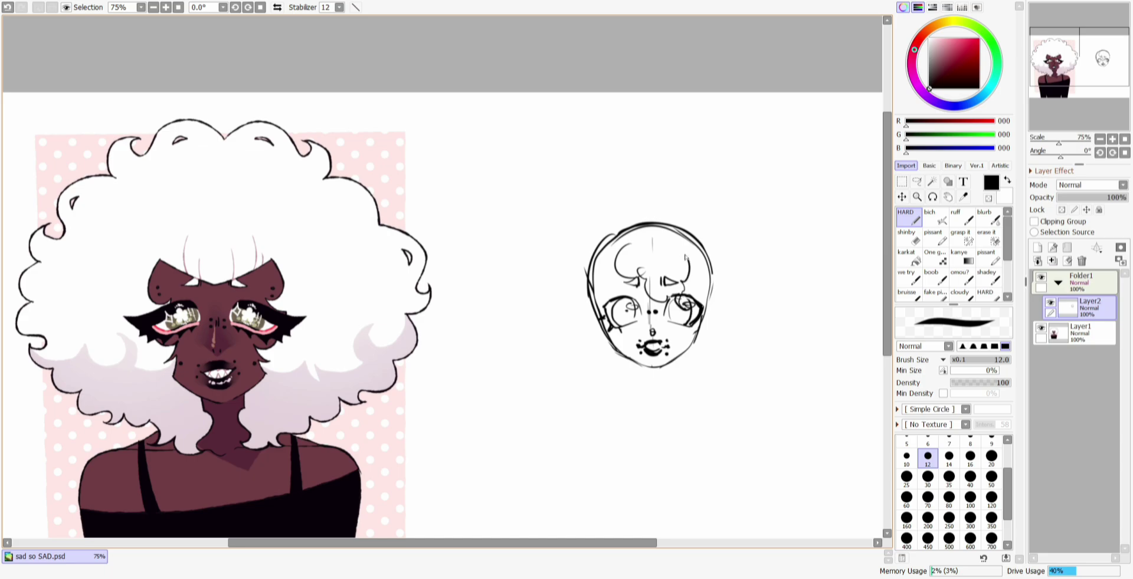
mouse_move(607, 259)
left_mouse_down()
mouse_move(598, 373)
mouse_move(613, 401)
mouse_move(599, 392)
left_mouse_up()
left_click_drag(667, 392, 695, 405)
key("ctrl+t")
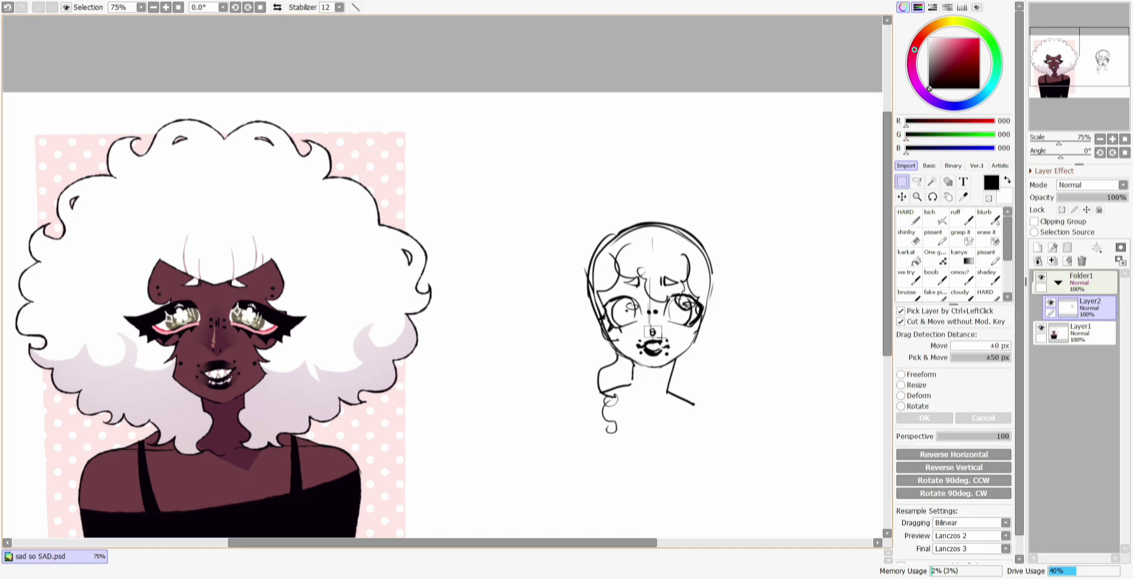
key("Return")
Sketch the outer silhouette of the big curly hair around the head down to the curled ends
mouse_move(553, 223)
left_mouse_down()
mouse_move(514, 295)
mouse_move(525, 363)
mouse_move(619, 447)
left_mouse_up()
mouse_move(676, 169)
left_mouse_down()
mouse_move(628, 164)
mouse_move(511, 254)
mouse_move(493, 254)
left_mouse_up()
mouse_move(696, 185)
left_mouse_down()
mouse_move(750, 240)
mouse_move(784, 306)
mouse_move(696, 421)
mouse_move(672, 378)
left_mouse_up()
mouse_move(534, 316)
left_mouse_down()
mouse_move(551, 357)
mouse_move(582, 367)
left_mouse_up()
left_click_drag(582, 378, 591, 405)
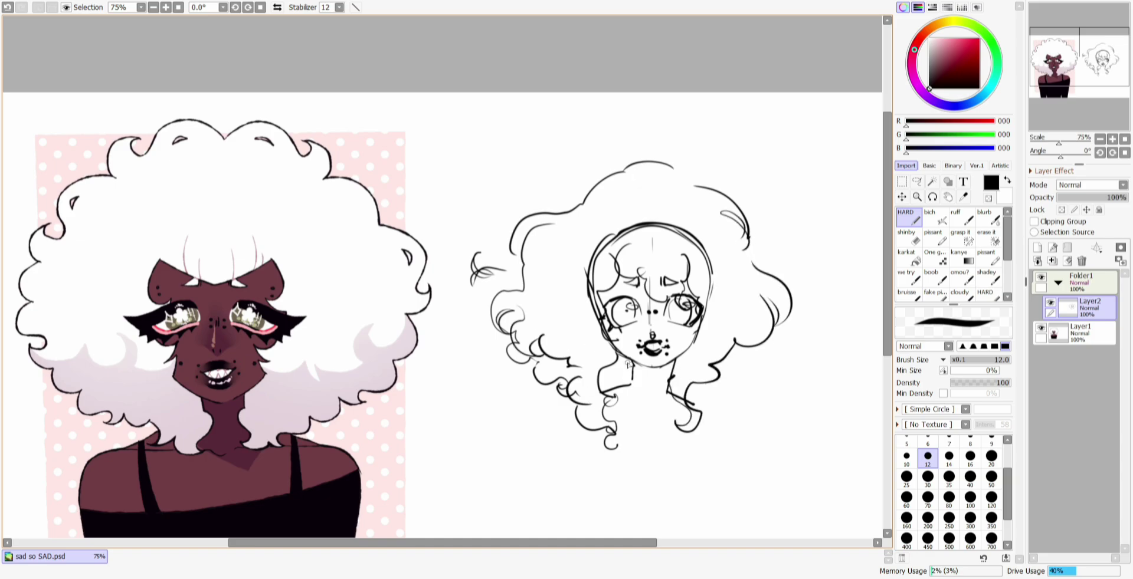
Erase stray lines around the lower left curls and thicken the curls on the lower right of the hair
key("e")
left_click_drag(631, 362, 599, 379)
mouse_move(578, 393)
left_mouse_down()
mouse_move(536, 372)
mouse_move(562, 396)
left_mouse_up()
left_click_drag(509, 349, 535, 368)
key("n")
left_click_drag(774, 322, 756, 357)
mouse_move(746, 343)
left_mouse_down()
mouse_move(754, 375)
mouse_move(705, 382)
left_mouse_up()
Erase the round skull outline beneath the hair with the size 60 eraser, keeping the face and curls
key("e")
left_click(906, 497)
left_click_drag(588, 283, 712, 283)
left_click_drag(685, 256, 688, 272)
left_click_drag(715, 365, 737, 342)
left_click_drag(737, 342, 767, 336)
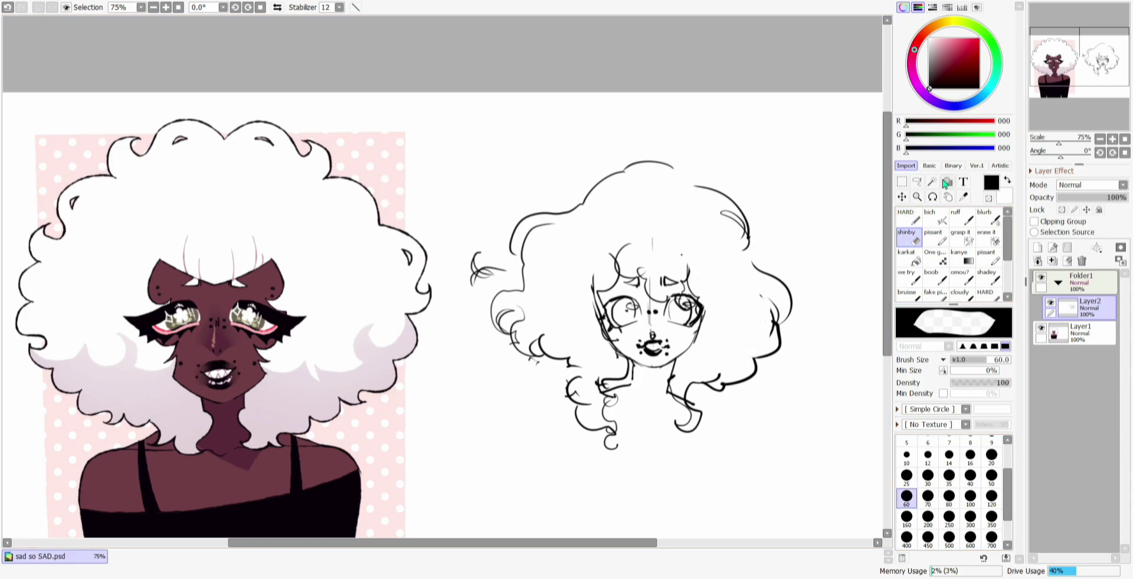
Sketch extra curls along the upper right hair outline and rounded puffs on top of the head
key("n")
mouse_move(750, 234)
left_mouse_down()
mouse_move(773, 269)
mouse_move(762, 272)
left_mouse_up()
left_click_drag(723, 194, 756, 239)
left_click_drag(670, 176, 715, 197)
left_click_drag(673, 164, 630, 137)
left_click_drag(616, 180, 581, 148)
left_click_drag(626, 146, 670, 155)
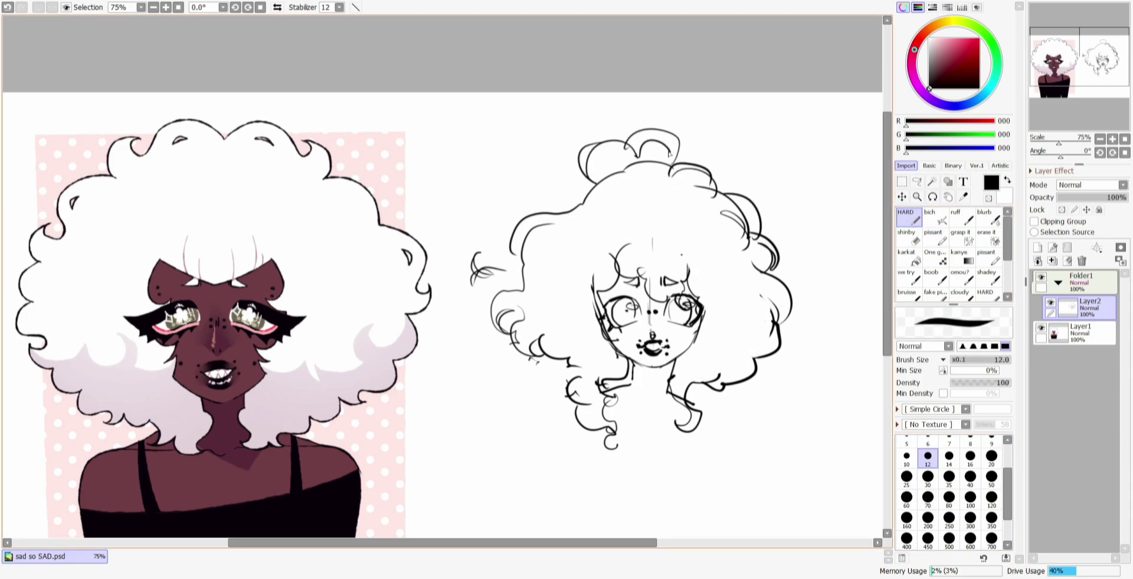
Sketch the inner curls that frame the face on both sides, undoing and restoring strokes as needed
mouse_move(582, 192)
left_mouse_down()
mouse_move(574, 248)
mouse_move(597, 292)
left_mouse_up()
key("ctrl+z")
key("ctrl+z")
key("ctrl+z")
key("ctrl+y")
key("ctrl+y")
mouse_move(594, 207)
left_mouse_down()
mouse_move(578, 235)
mouse_move(593, 331)
left_mouse_up()
mouse_move(726, 227)
left_mouse_down()
mouse_move(744, 268)
mouse_move(717, 357)
mouse_move(731, 376)
left_mouse_up()
Mirror the sketch horizontally, add a loose curl at the hair's outer left edge, and mirror it back
left_click_drag(888, 313, 887, 335)
key("ctrl+t")
left_click(954, 455)
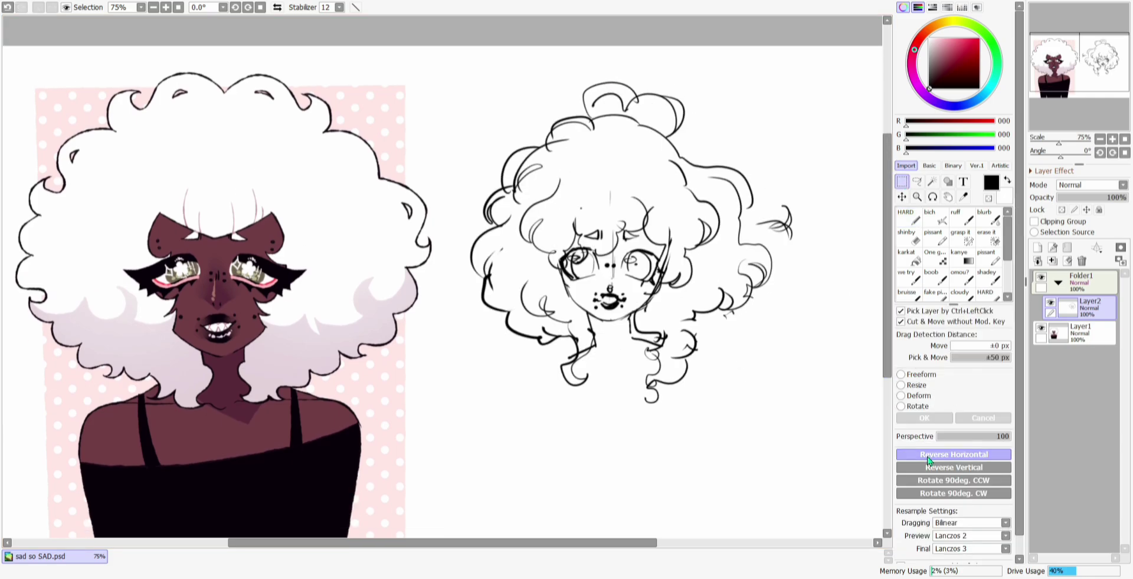
key("Return")
mouse_move(455, 205)
left_mouse_down()
mouse_move(445, 228)
mouse_move(474, 231)
left_mouse_up()
mouse_move(477, 218)
left_mouse_down()
mouse_move(465, 230)
mouse_move(482, 231)
left_mouse_up()
key("ctrl+t")
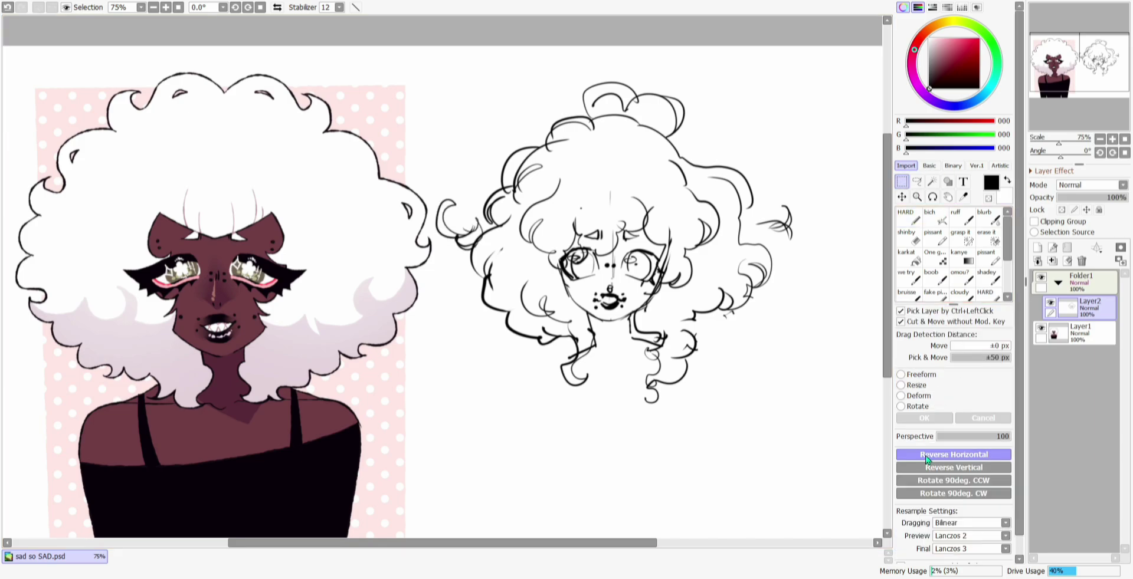
left_click(956, 455)
key("Return")
Sketch the left and right side contours of the torso below the hair, redoing the left line
left_click_drag(888, 330, 887, 351)
mouse_move(532, 303)
left_mouse_down()
mouse_move(489, 315)
mouse_move(523, 380)
mouse_move(515, 428)
left_mouse_up()
key("ctrl+z")
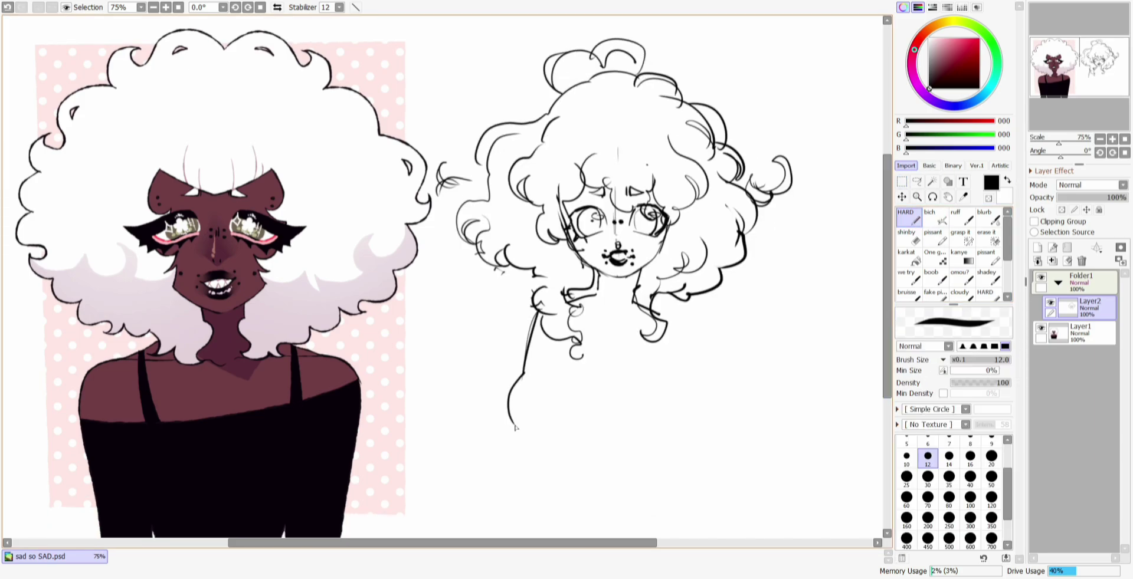
left_click_drag(679, 324, 671, 488)
Sketch the rounded shoulders and both arms hanging beside the torso, redrawing unsatisfactory strokes
scroll(581, 475, "down", 2)
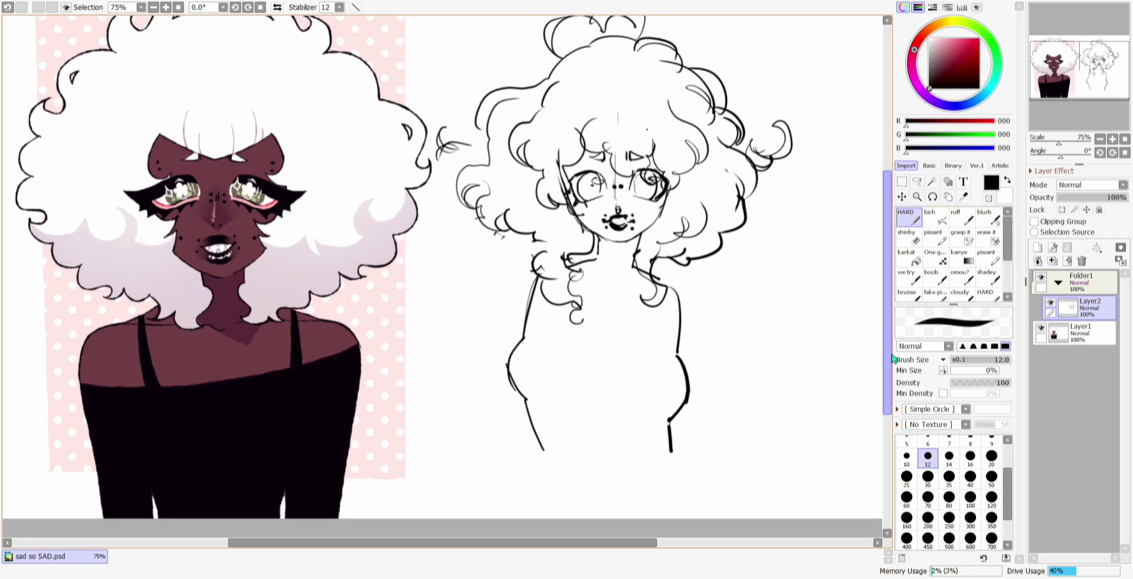
mouse_move(676, 282)
left_mouse_down()
mouse_move(737, 327)
mouse_move(721, 440)
left_mouse_up()
key("ctrl+z")
key("ctrl+z")
left_click_drag(690, 357, 690, 384)
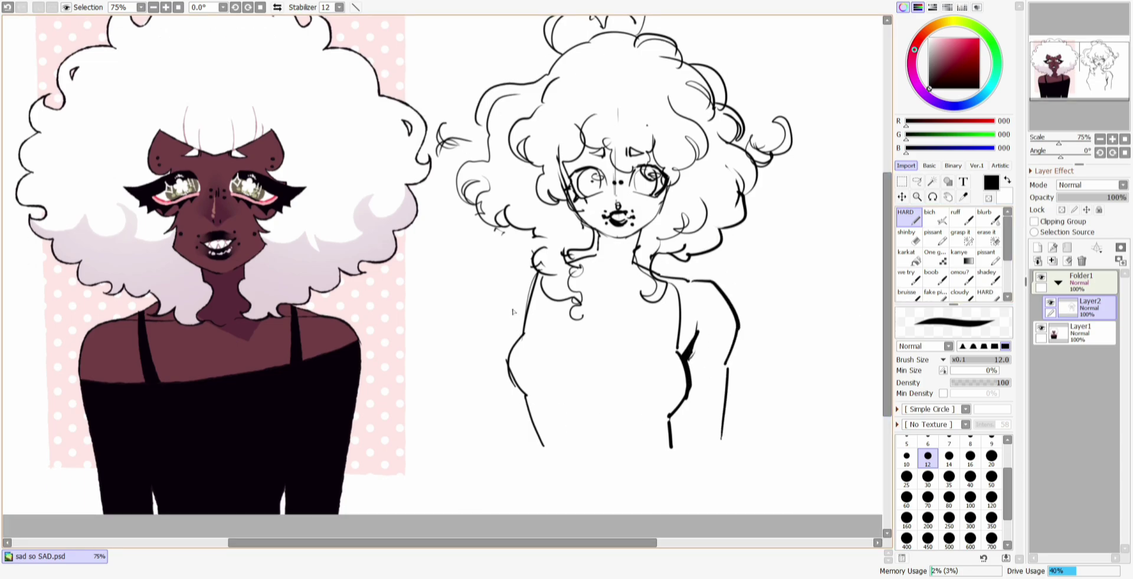
mouse_move(549, 258)
left_mouse_down()
mouse_move(473, 283)
mouse_move(472, 330)
left_mouse_up()
key("ctrl+z")
mouse_move(514, 263)
left_mouse_down()
mouse_move(474, 311)
mouse_move(510, 456)
left_mouse_up()
left_click_drag(737, 326, 735, 363)
left_click_drag(731, 308, 712, 455)
Select the body sketch below the head, transform it to be slightly narrower under the head, and deselect it
scroll(714, 451, "up", 1)
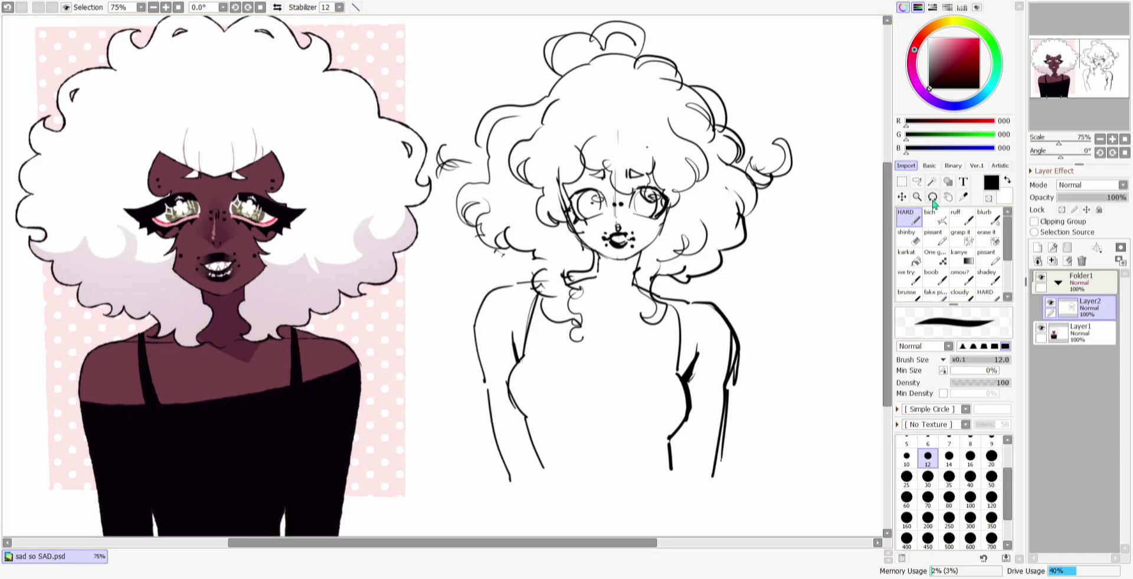
left_click(917, 182)
mouse_move(666, 288)
left_mouse_down()
mouse_move(587, 371)
mouse_move(541, 296)
mouse_move(471, 284)
mouse_move(817, 340)
left_mouse_up()
key("ctrl+t")
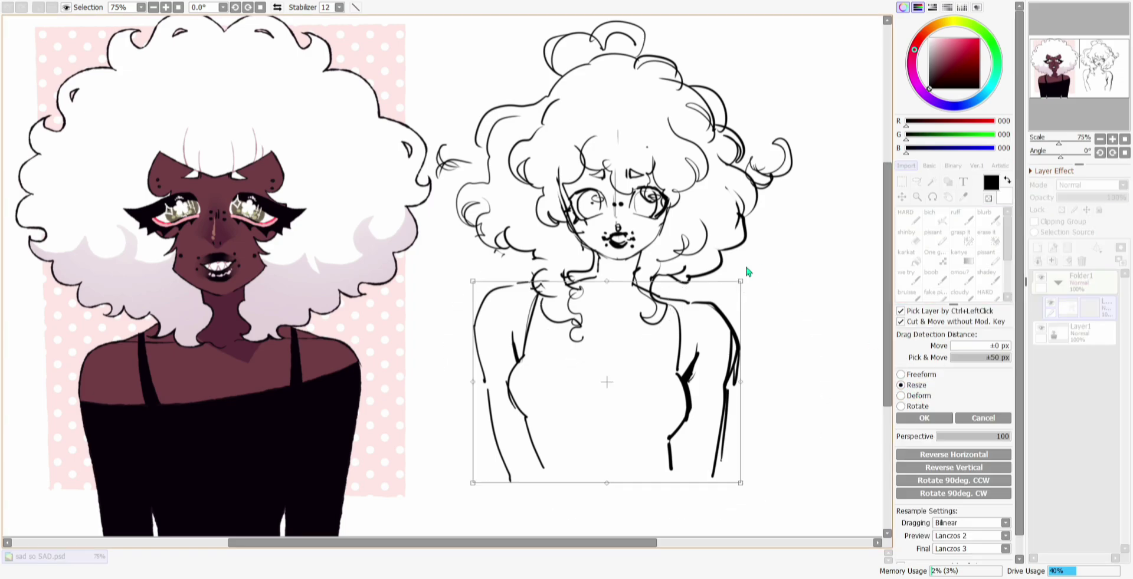
left_click_drag(638, 410, 657, 391)
key("Return")
key("ctrl+d")
scroll(794, 288, "down", 2)
scroll(794, 287, "up", 2)
Sketch the straight chest line, the collarbones and neckline, and the choker around the neck with the HARD brush
left_click(913, 223)
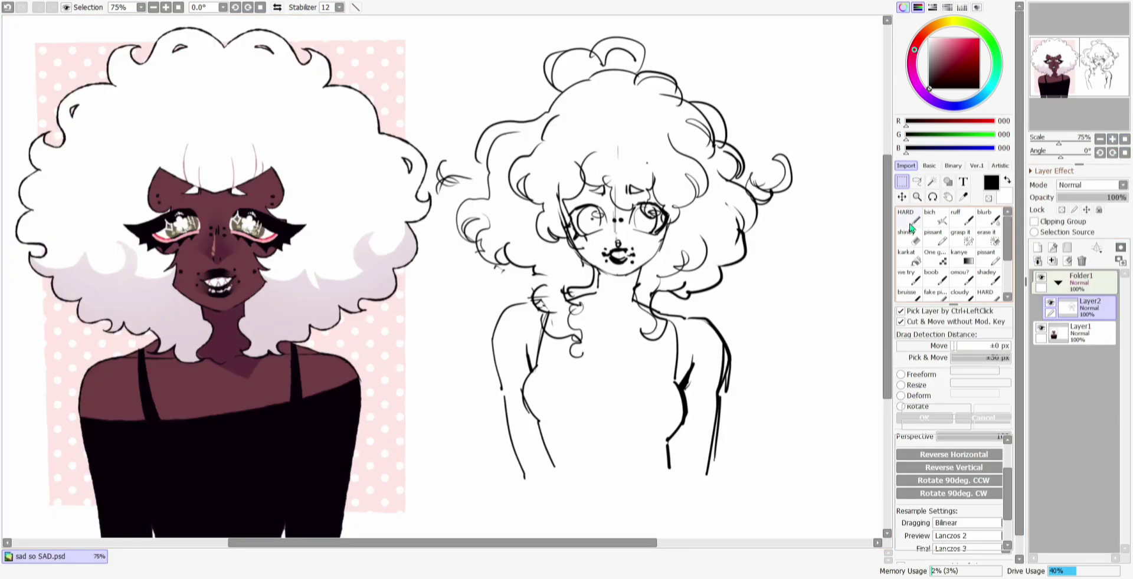
left_click_drag(499, 373, 720, 397)
left_click_drag(549, 313, 608, 326)
left_click_drag(610, 328, 685, 319)
left_click_drag(598, 279, 646, 267)
left_click_drag(594, 294, 635, 302)
left_click_drag(591, 289, 625, 299)
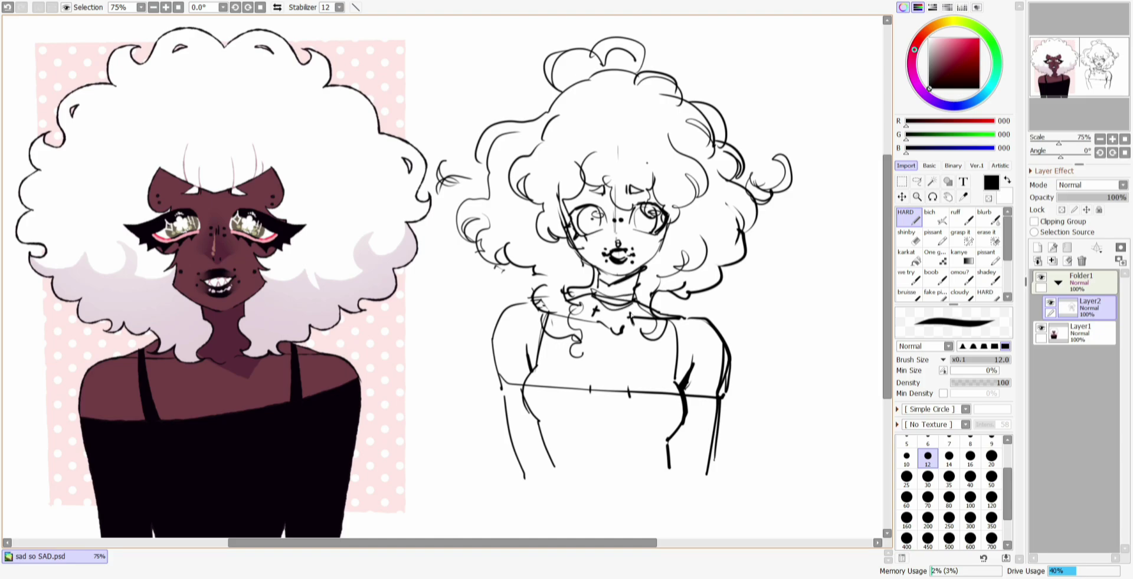
Enlarge the whole character sketch to fill the canvas and reposition it within the page
scroll(673, 331, "down", 1)
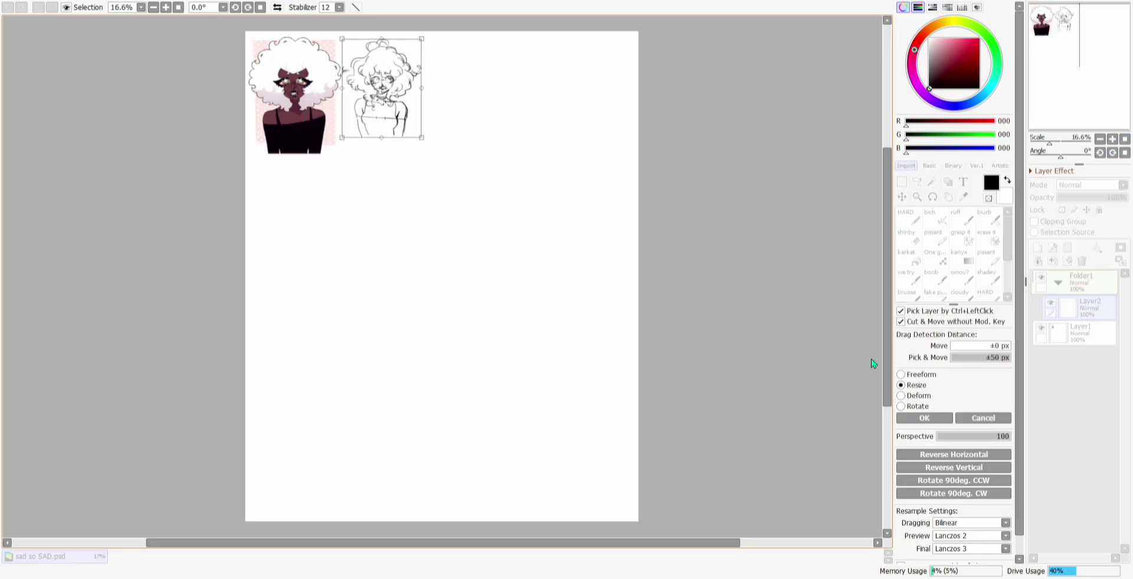
mouse_move(425, 139)
left_mouse_down()
mouse_move(357, 139)
mouse_move(660, 531)
mouse_move(661, 461)
left_mouse_up()
left_click(936, 418)
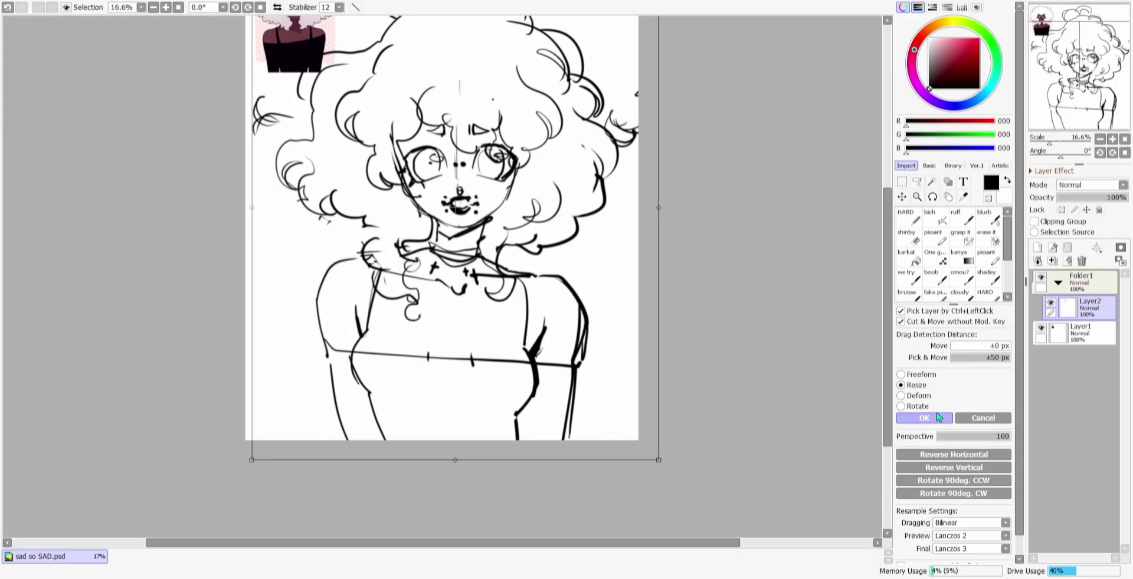
left_click_drag(725, 328, 708, 337)
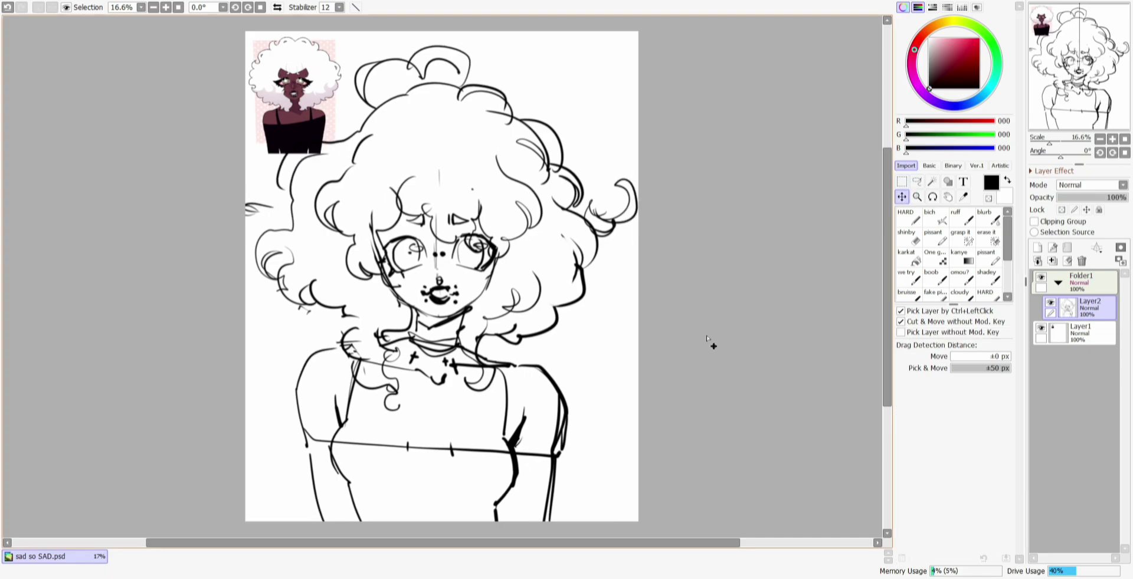
left_click_drag(668, 374, 673, 372)
Hide the coloured reference layer and lower the sketch layer's opacity to 13%
left_click(1041, 328)
left_click(1112, 139)
left_click(1112, 139)
left_click_drag(1064, 198, 1066, 198)
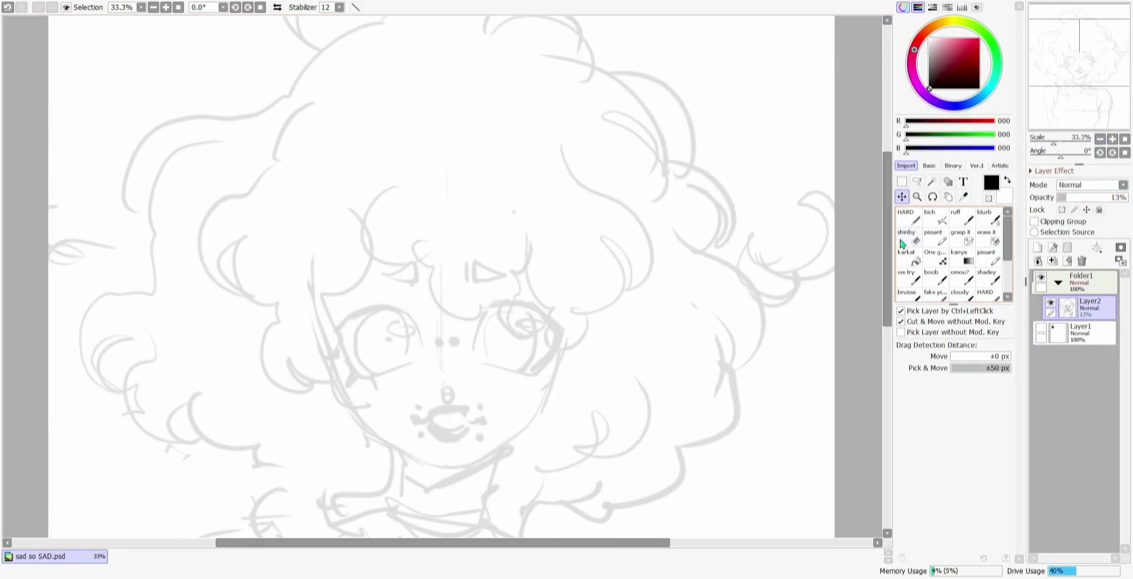
Add a new layer above the sketch and ink the curly fringe with the HARD brush at size 60
left_click(1037, 247)
left_click(909, 217)
left_click(907, 498)
mouse_move(387, 189)
left_mouse_down()
mouse_move(373, 252)
mouse_move(485, 307)
left_mouse_up()
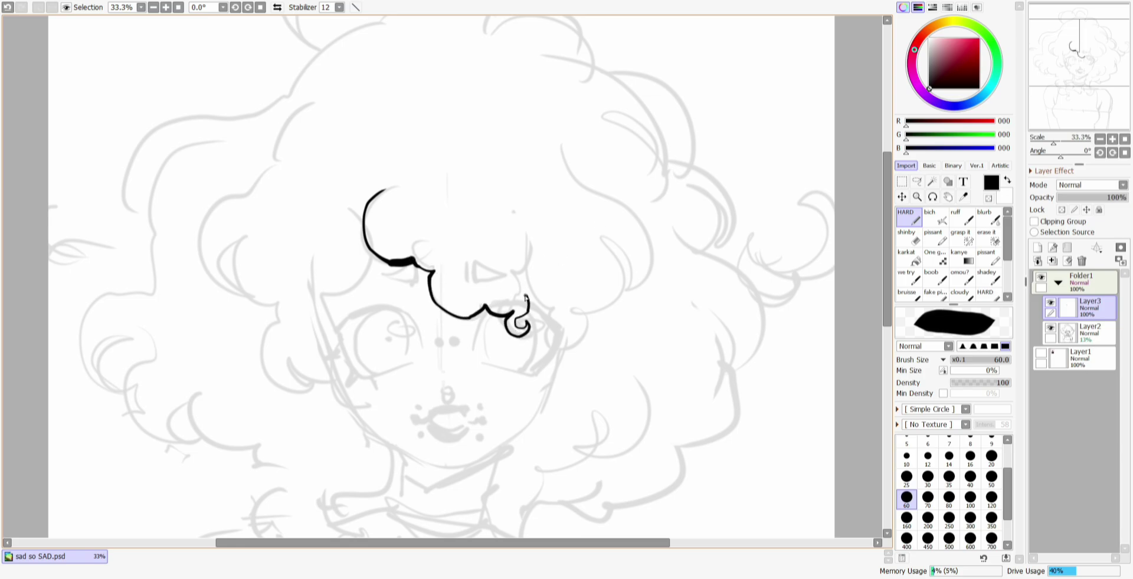
left_click_drag(436, 260, 471, 263)
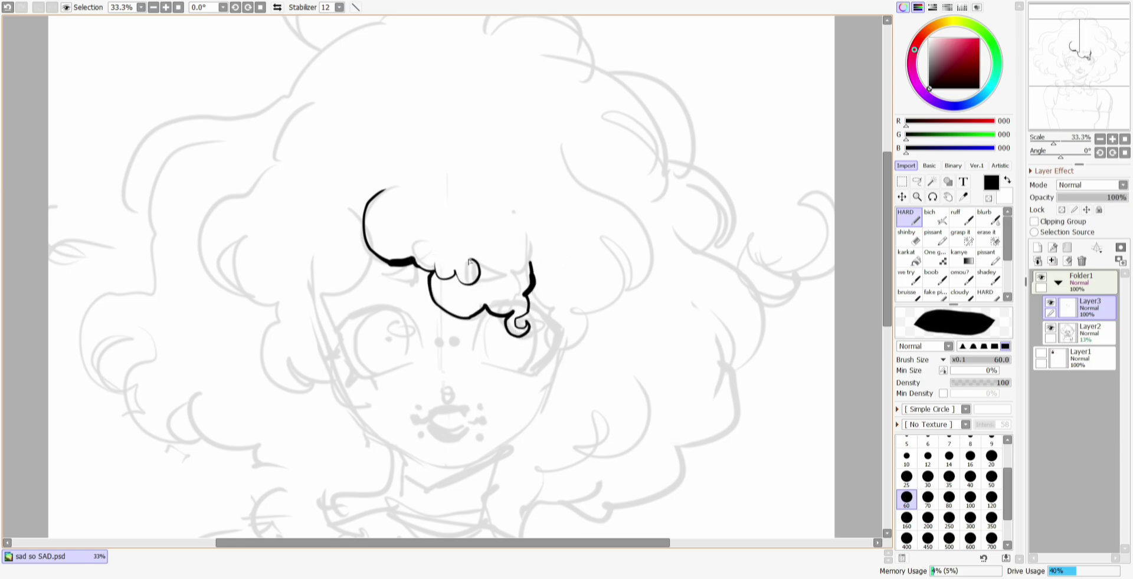
Ink the small nose with its nostrils, erasing the excess part of its outline
scroll(461, 226, "down", 3)
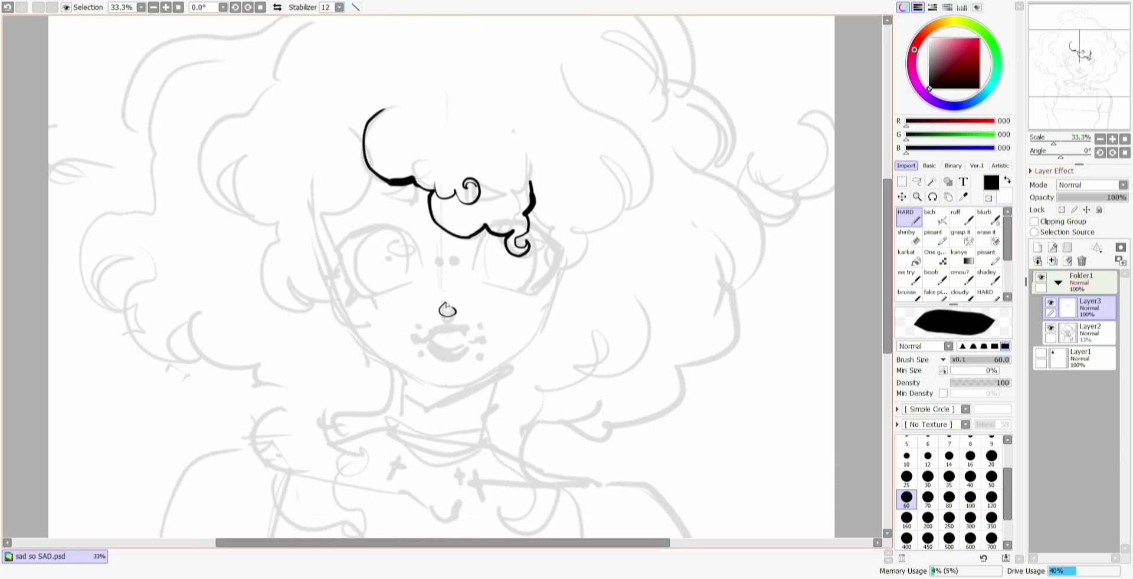
key("e")
left_click_drag(474, 293, 435, 306)
Ink the inner curls on the left side of the face, using brush size 25 for the finer curls
key("n")
mouse_move(367, 166)
left_mouse_down()
mouse_move(328, 282)
mouse_move(324, 338)
mouse_move(341, 340)
left_mouse_up()
mouse_move(311, 22)
left_mouse_down()
mouse_move(215, 194)
mouse_move(278, 229)
mouse_move(279, 304)
left_mouse_up()
left_click(906, 477)
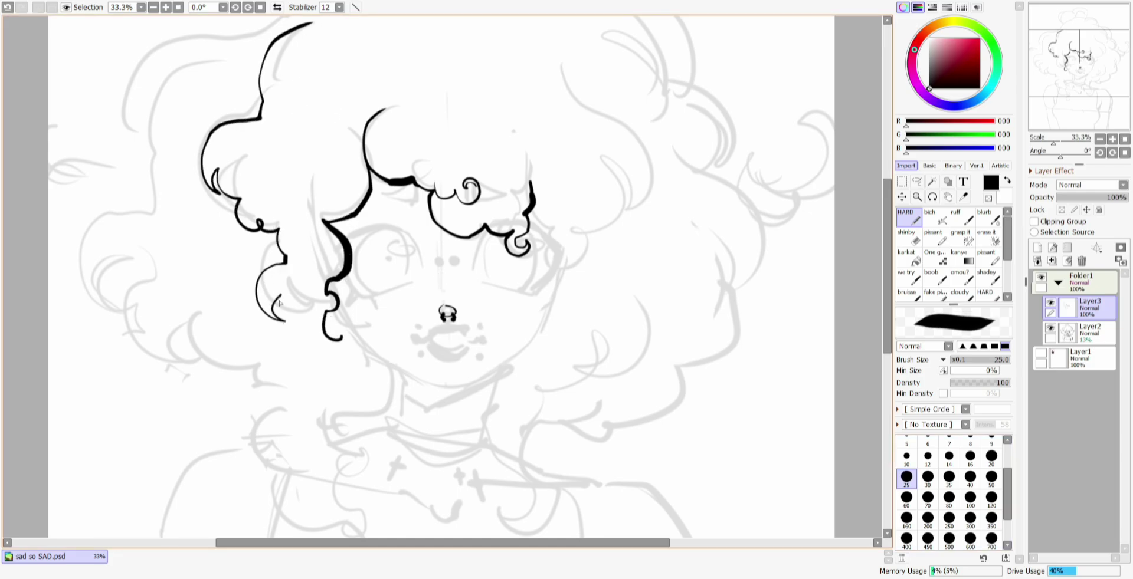
Ink the inner curls on the right side of the face with brush size 35
left_click(948, 477)
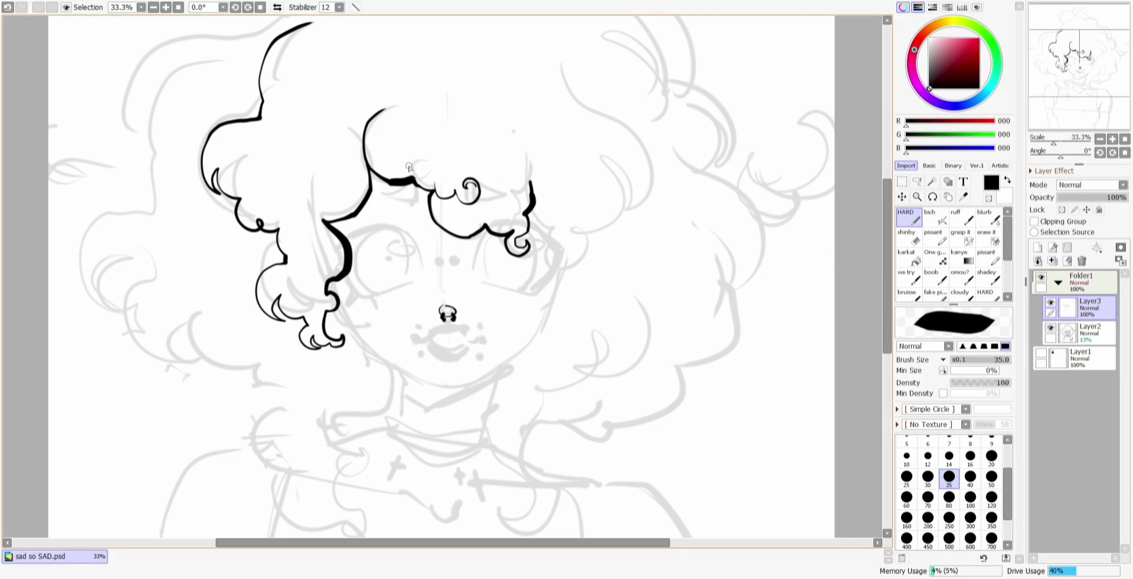
mouse_move(572, 71)
left_mouse_down()
mouse_move(647, 147)
mouse_move(644, 237)
mouse_move(606, 259)
left_mouse_up()
mouse_move(531, 188)
left_mouse_down()
mouse_move(569, 295)
mouse_move(602, 255)
left_mouse_up()
scroll(584, 177, "up", 3)
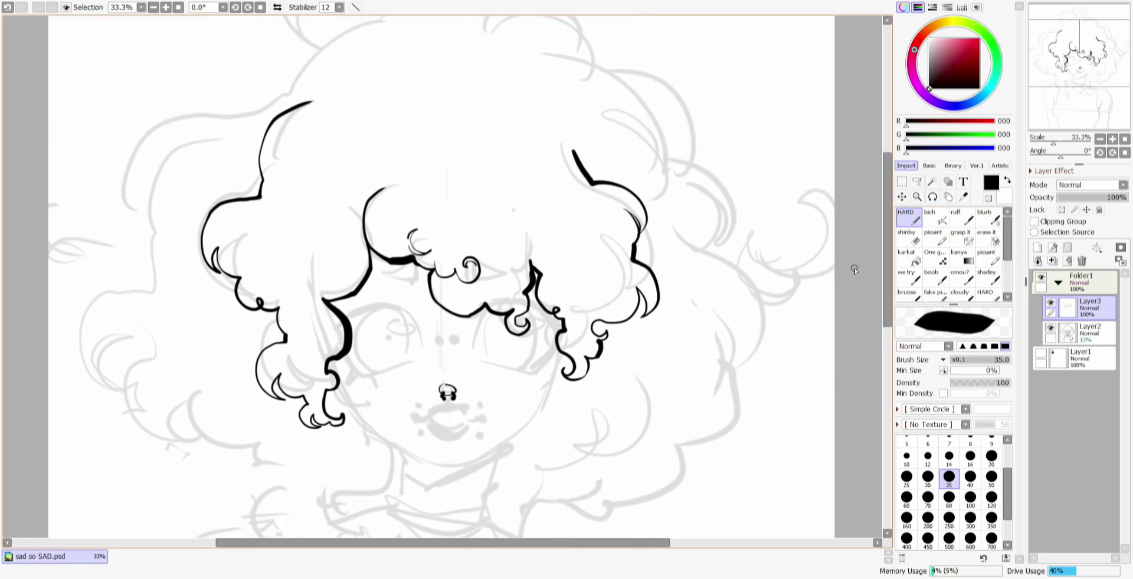
left_click_drag(538, 124, 588, 180)
Ink a round spiral curl inside the left hair section just above the face-framing lock
mouse_move(281, 255)
left_mouse_down()
mouse_move(328, 291)
mouse_move(315, 256)
left_mouse_up()
left_click_drag(315, 257, 320, 288)
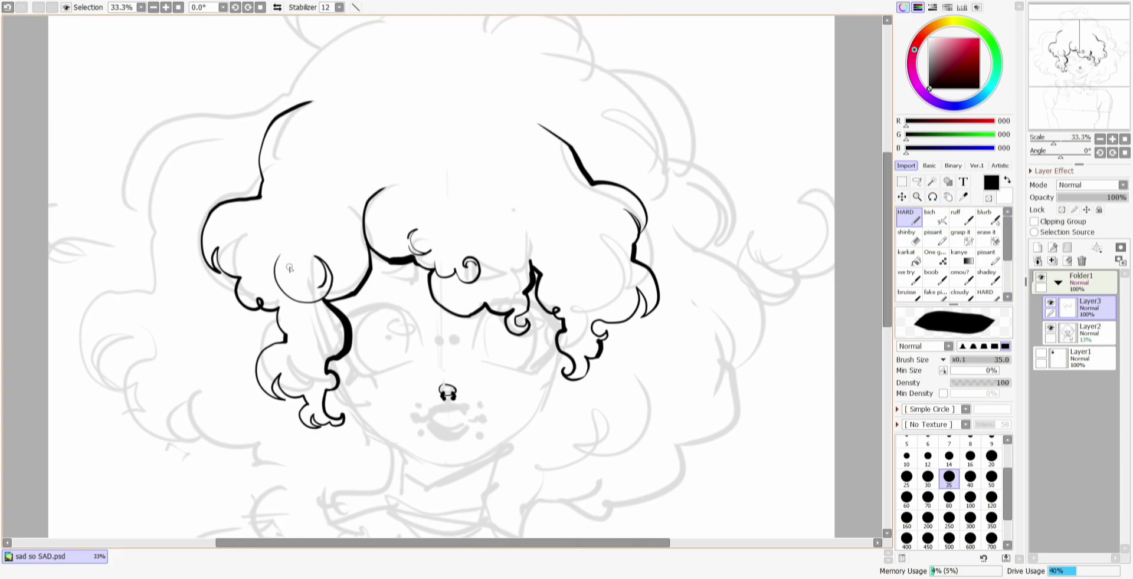
left_click_drag(281, 255, 316, 294)
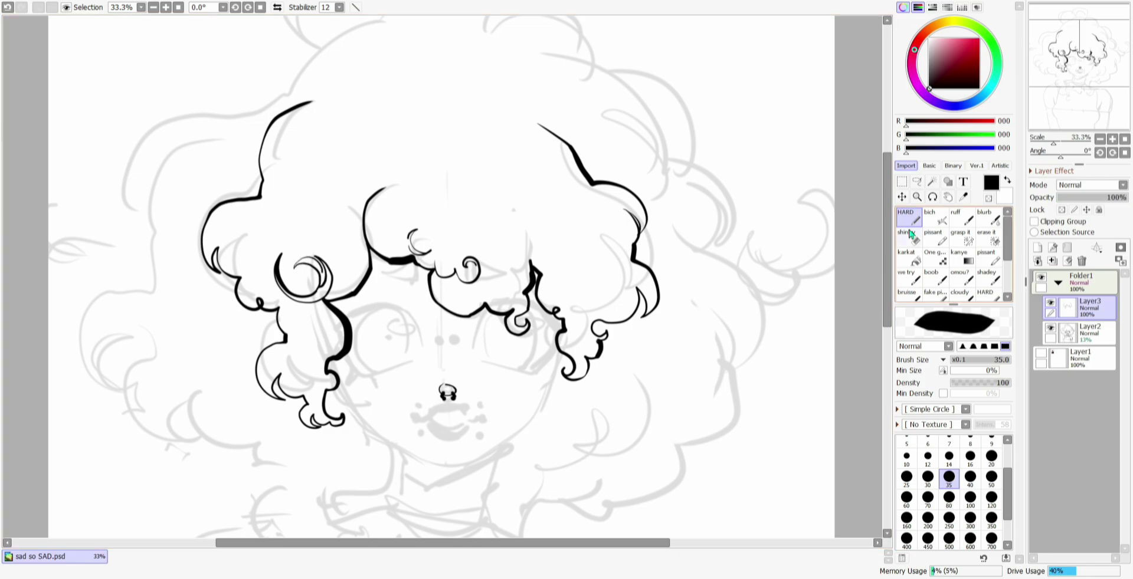
scroll(825, 345, "down", 4)
key("Page_Up")
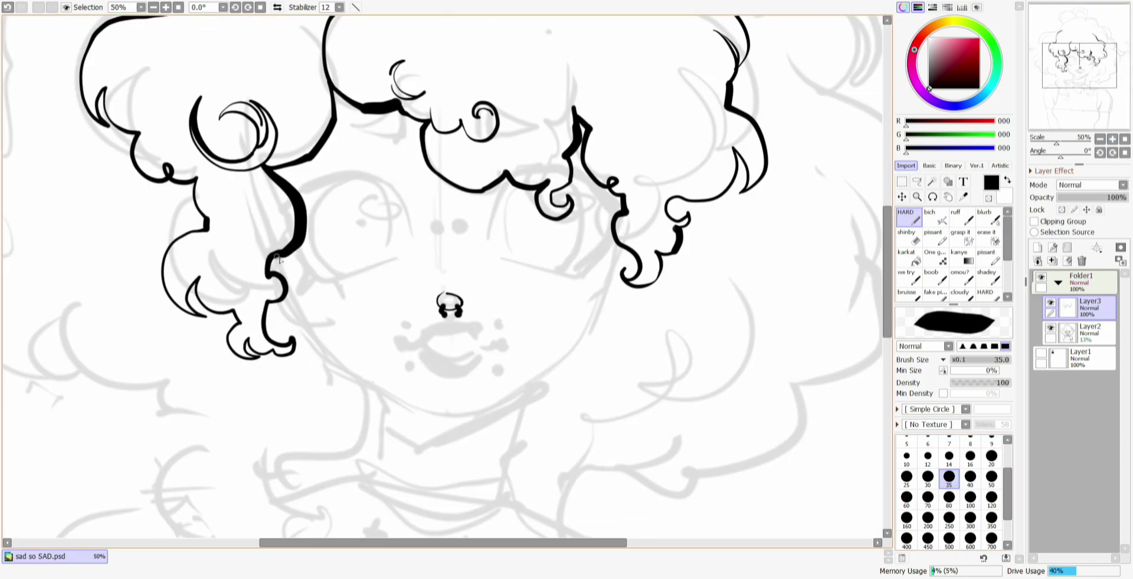
Ink the jawline from the left hair lock around the chin and up to the right hair section
mouse_move(278, 258)
left_mouse_down()
mouse_move(386, 398)
mouse_move(507, 403)
left_mouse_up()
left_click(277, 7)
mouse_move(263, 249)
left_mouse_down()
mouse_move(349, 387)
mouse_move(413, 415)
left_mouse_up()
left_click(278, 7)
left_click_drag(619, 242, 565, 364)
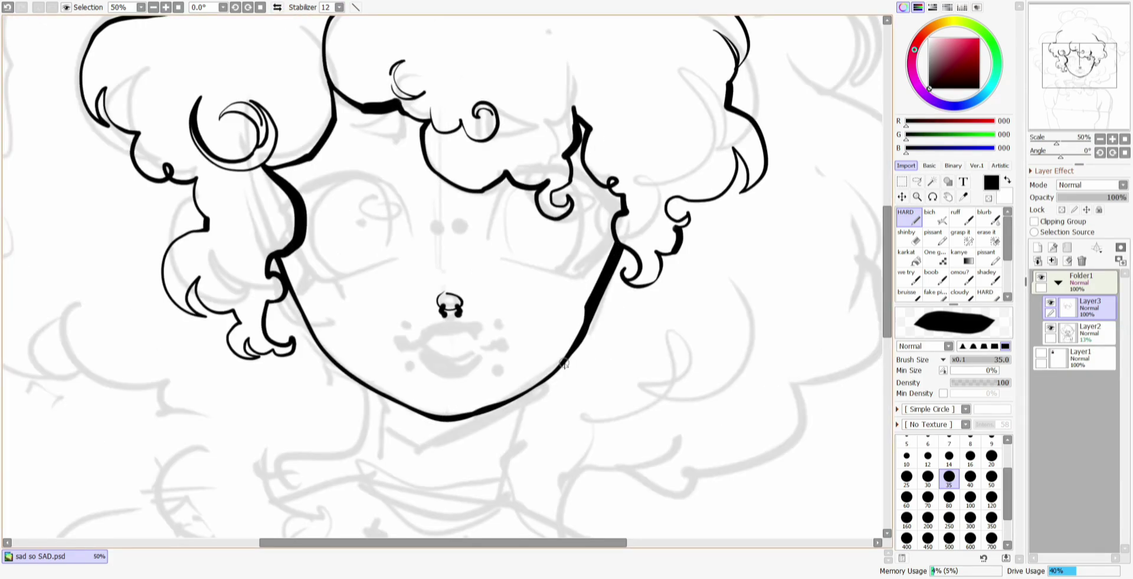
Ink the small curls peeking out beside the jaw on both sides of the face
mouse_move(593, 309)
left_mouse_down()
mouse_move(646, 289)
mouse_move(661, 260)
left_mouse_up()
key("ctrl+z")
left_click_drag(605, 290, 625, 289)
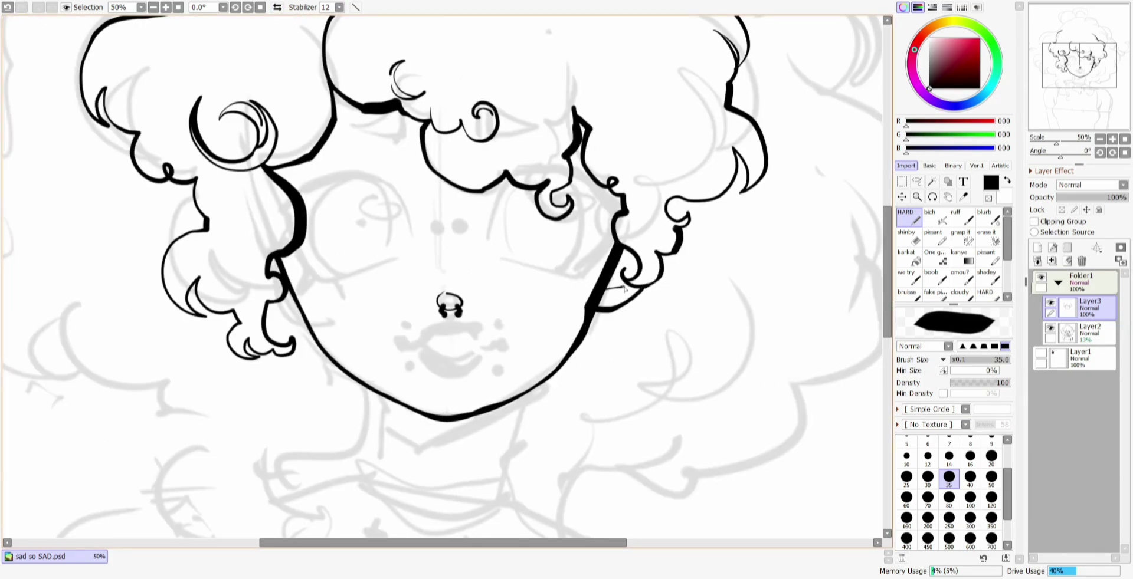
left_click_drag(267, 311, 310, 333)
left_click(278, 7)
left_click(277, 7)
key("ctrl+z")
key("ctrl+z")
left_click_drag(268, 305, 304, 324)
Rotate the canvas to ink the open mouth with dark lower lip, the dots around it, and two dots on the nose bridge
left_click(1047, 154)
left_click_drag(509, 256, 501, 307)
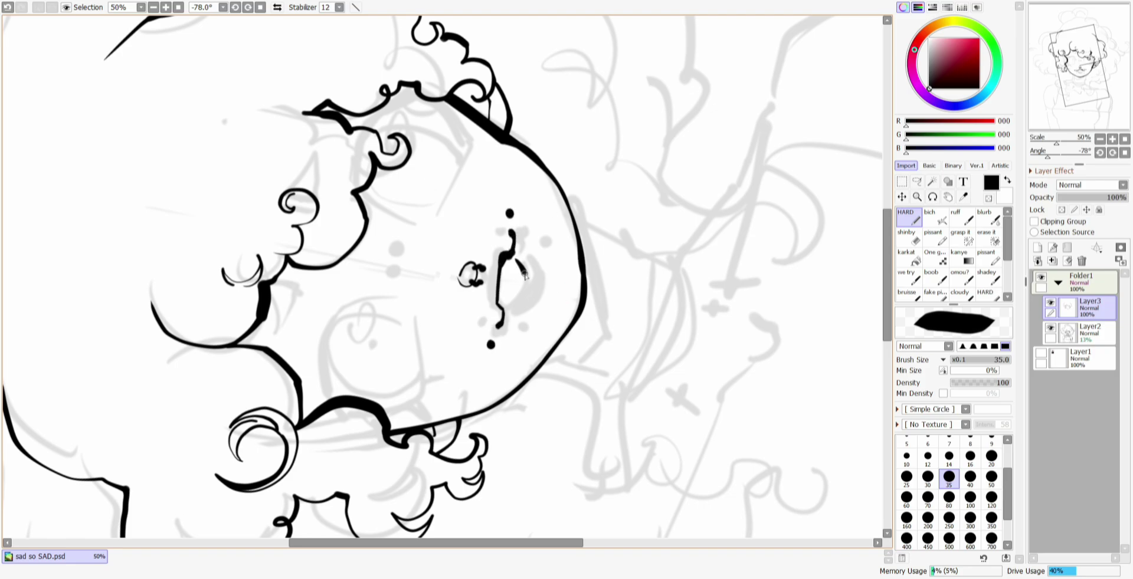
mouse_move(526, 276)
left_mouse_down()
mouse_move(503, 314)
mouse_move(526, 295)
left_mouse_up()
mouse_move(523, 257)
left_mouse_down()
mouse_move(538, 293)
mouse_move(523, 308)
left_mouse_up()
key("ctrl+z")
left_click_drag(503, 258, 496, 308)
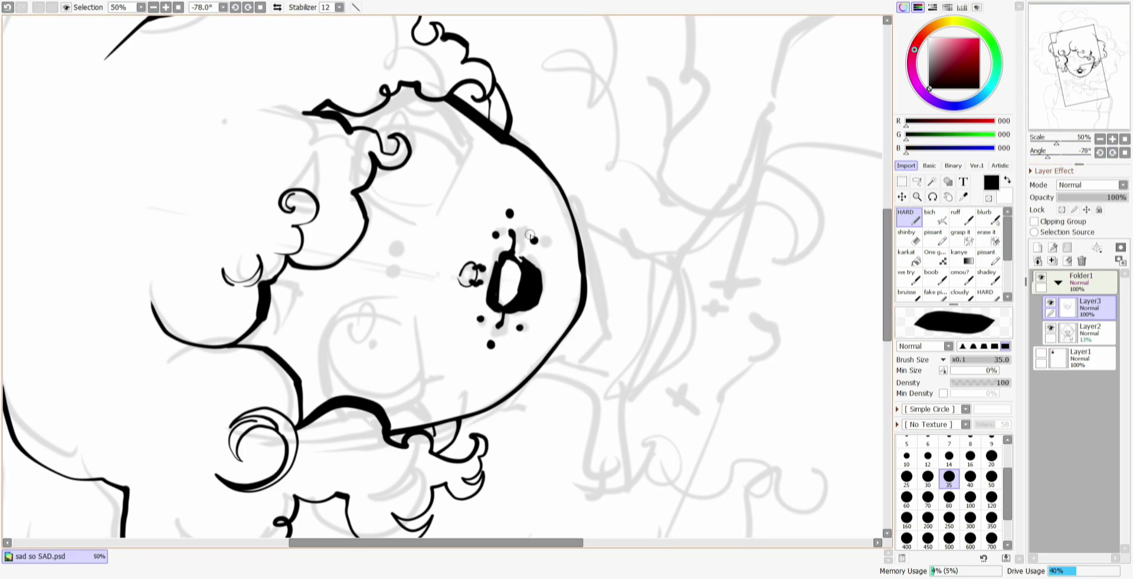
left_click_drag(382, 274, 381, 272)
Return the canvas upright and thicken the jawline on both sides of the face
key("Home")
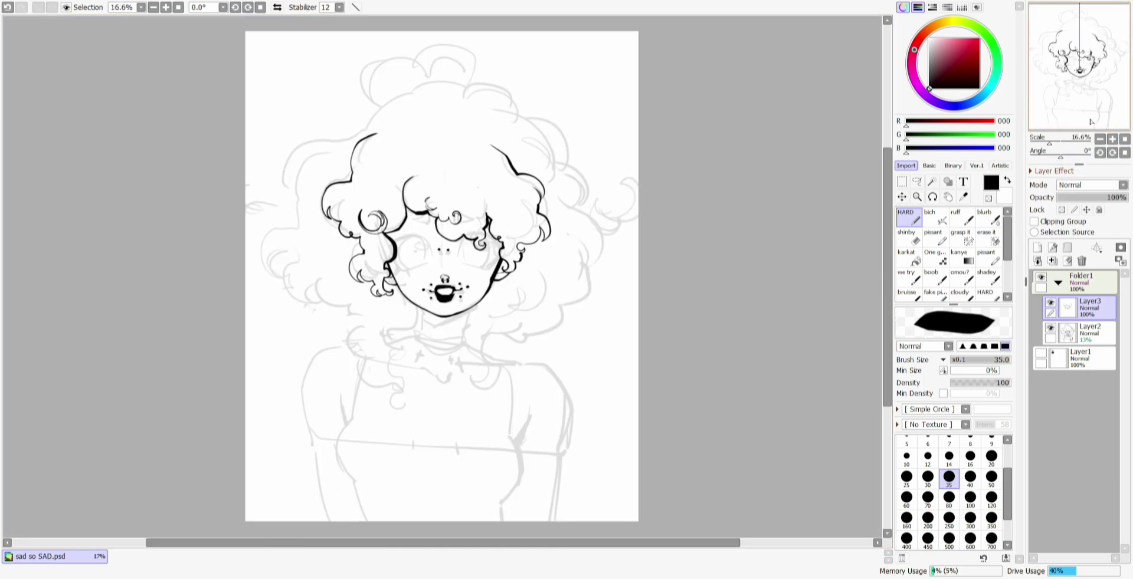
key("Page_Up")
key("Page_Up")
key("Page_Up")
key("minus")
mouse_move(625, 232)
left_mouse_down()
mouse_move(600, 289)
mouse_move(614, 287)
left_mouse_up()
key("minus")
left_click_drag(280, 237, 341, 349)
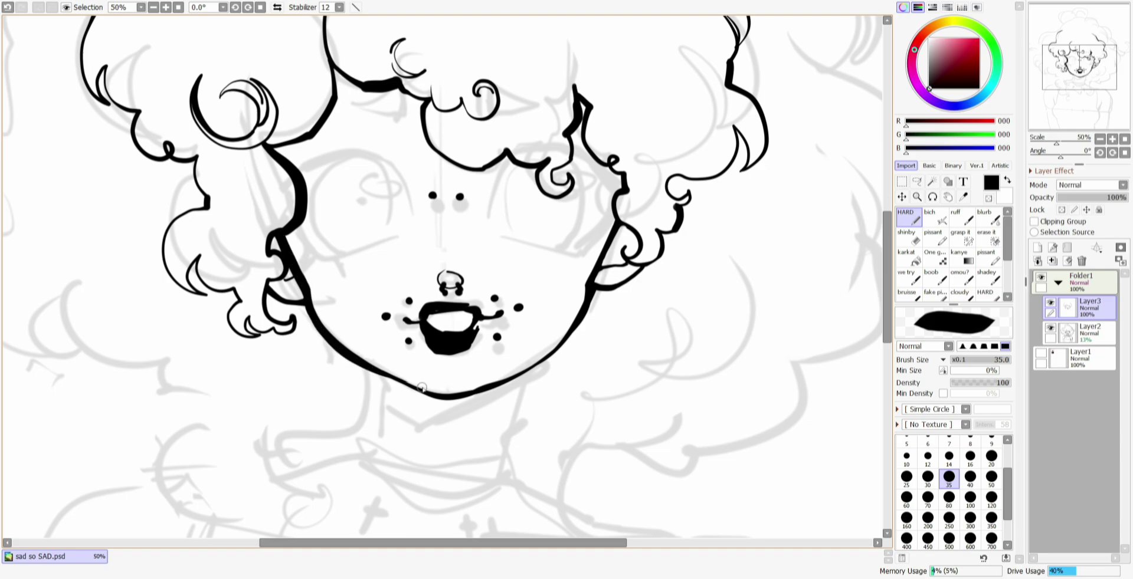
Ink the long curly hair lock hanging below the jaw on the right side of the neck
scroll(526, 242, "down", 3)
mouse_move(519, 241)
left_mouse_down()
mouse_move(500, 345)
mouse_move(571, 406)
mouse_move(562, 466)
mouse_move(624, 454)
mouse_move(620, 413)
left_mouse_up()
mouse_move(716, 107)
left_mouse_down()
mouse_move(737, 203)
mouse_move(646, 304)
mouse_move(633, 382)
left_mouse_up()
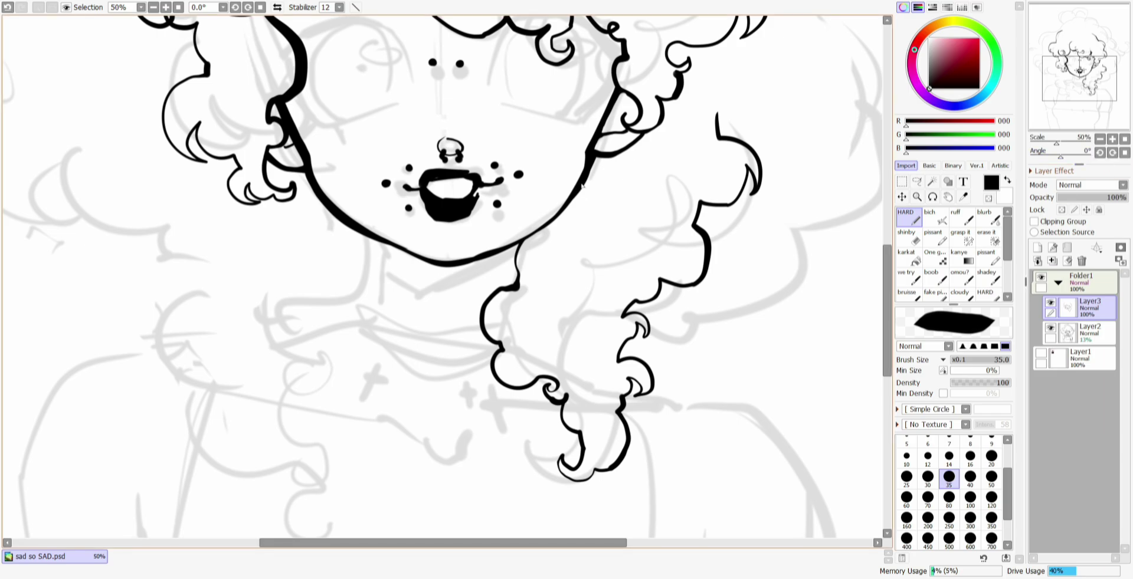
mouse_move(577, 195)
left_mouse_down()
mouse_move(550, 277)
mouse_move(568, 290)
mouse_move(561, 249)
mouse_move(621, 222)
mouse_move(606, 212)
left_mouse_up()
key("ctrl+z")
Ink the left neck line and the long curly lock beside it, including its inner curls
mouse_move(384, 244)
left_mouse_down()
mouse_move(310, 407)
mouse_move(322, 434)
left_mouse_up()
mouse_move(207, 241)
left_mouse_down()
mouse_move(153, 320)
mouse_move(171, 413)
mouse_move(198, 442)
left_mouse_up()
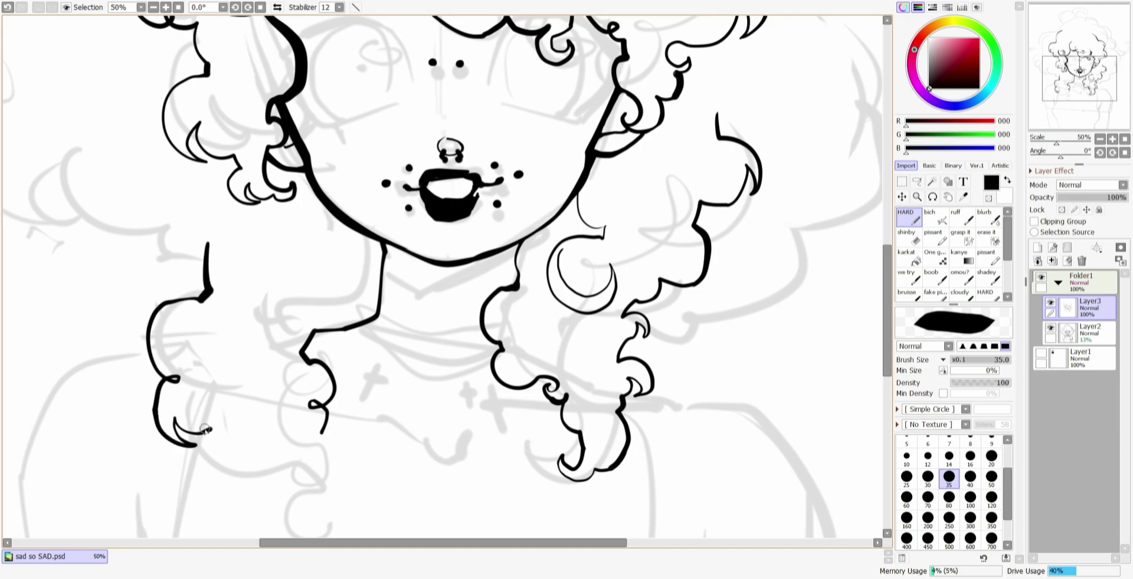
scroll(200, 436, "down", 3)
mouse_move(208, 306)
left_mouse_down()
mouse_move(280, 340)
mouse_move(332, 327)
left_mouse_up()
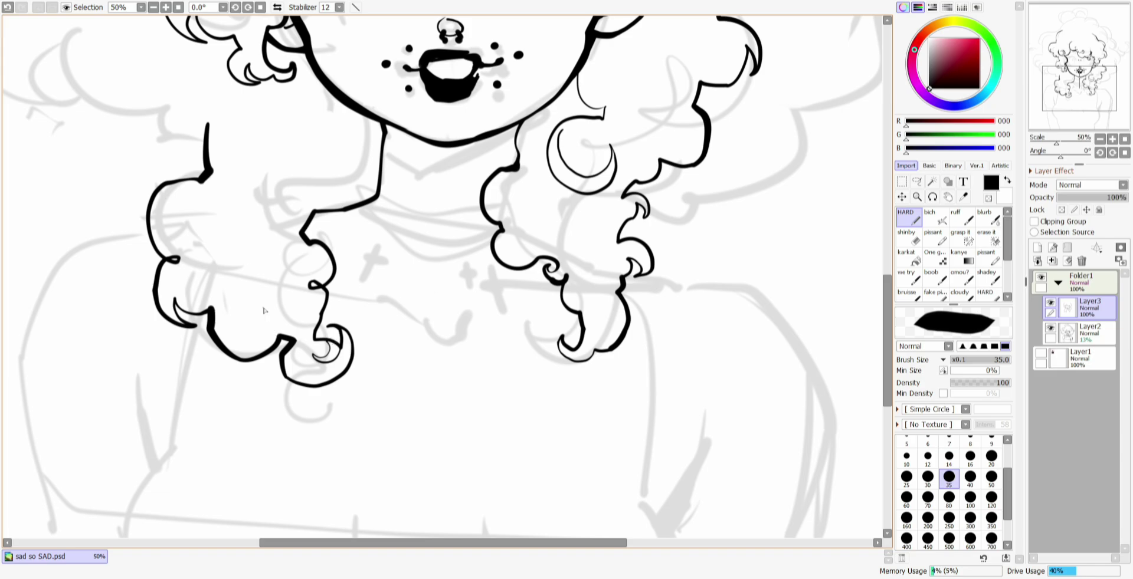
left_click_drag(265, 311, 282, 314)
scroll(247, 309, "up", 5)
left_click_drag(344, 287, 324, 361)
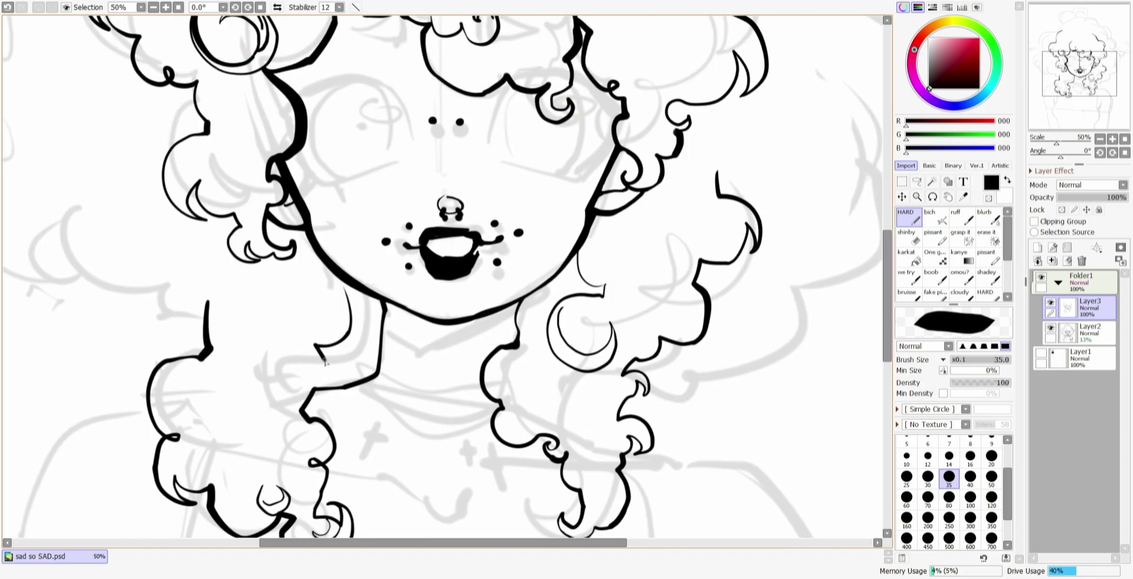
Outline the pointed shadow under the chin and fill it with black
left_click_drag(384, 334, 452, 360)
left_click_drag(518, 311, 446, 357)
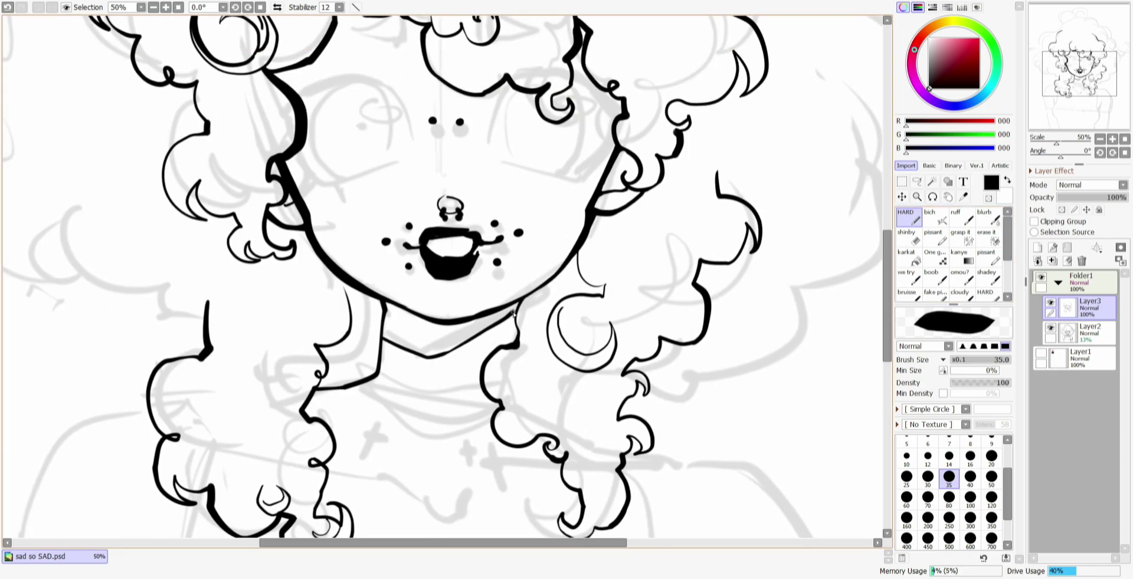
left_click(909, 258)
left_click(447, 340)
Ink the lower outer hair contour on the left side with brush size 50
left_click(1125, 139)
left_click(1113, 139)
left_click(1112, 140)
left_click(908, 216)
left_click_drag(590, 543, 488, 543)
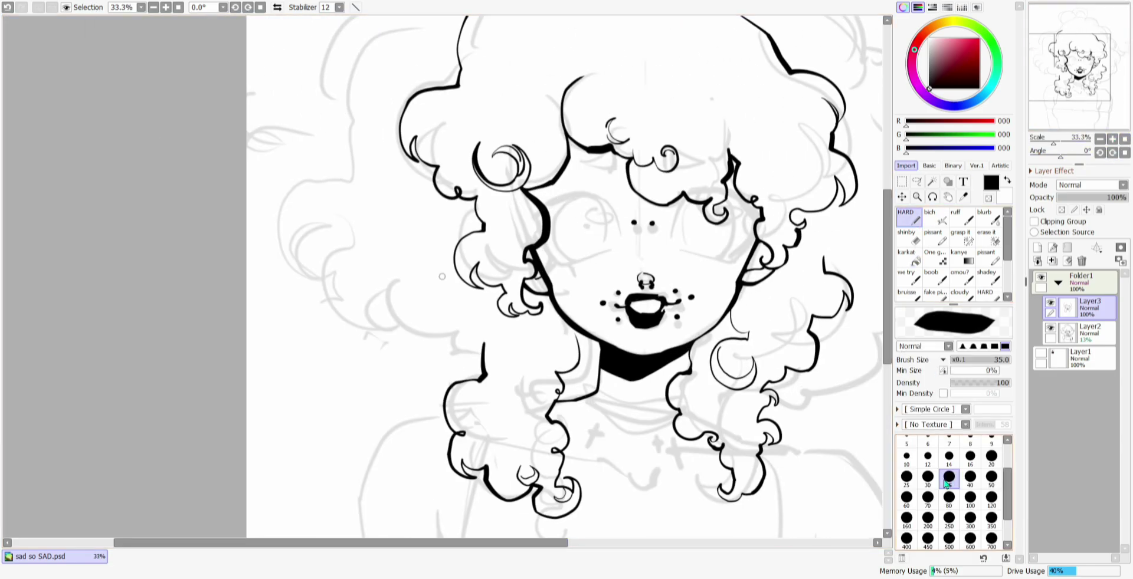
left_click(991, 478)
mouse_move(400, 264)
left_mouse_down()
mouse_move(413, 344)
mouse_move(463, 359)
left_mouse_up()
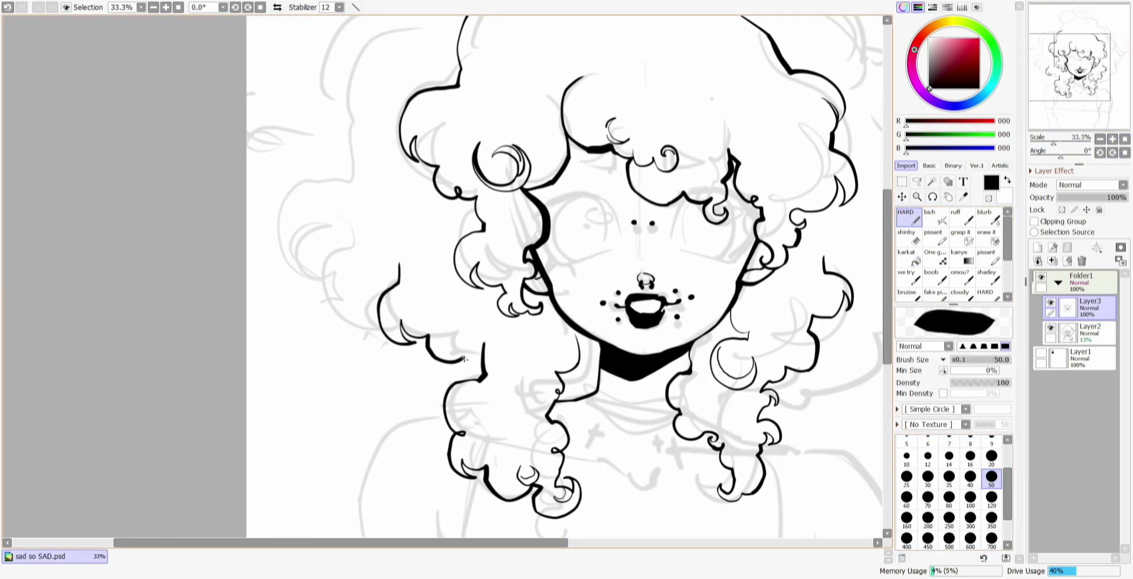
key("c")
key("c")
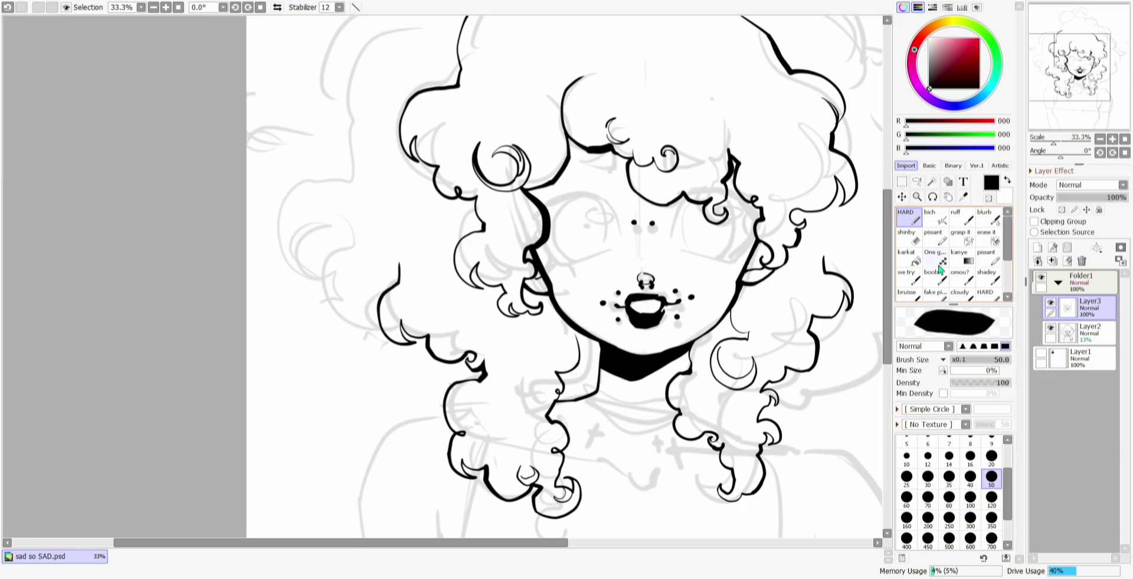
Ink the lower outer curls on the right side of the hair, undoing the last stroke
scroll(761, 236, "right", 3)
mouse_move(762, 234)
left_mouse_down()
mouse_move(782, 331)
mouse_move(728, 364)
mouse_move(751, 380)
mouse_move(681, 413)
mouse_move(615, 418)
left_mouse_up()
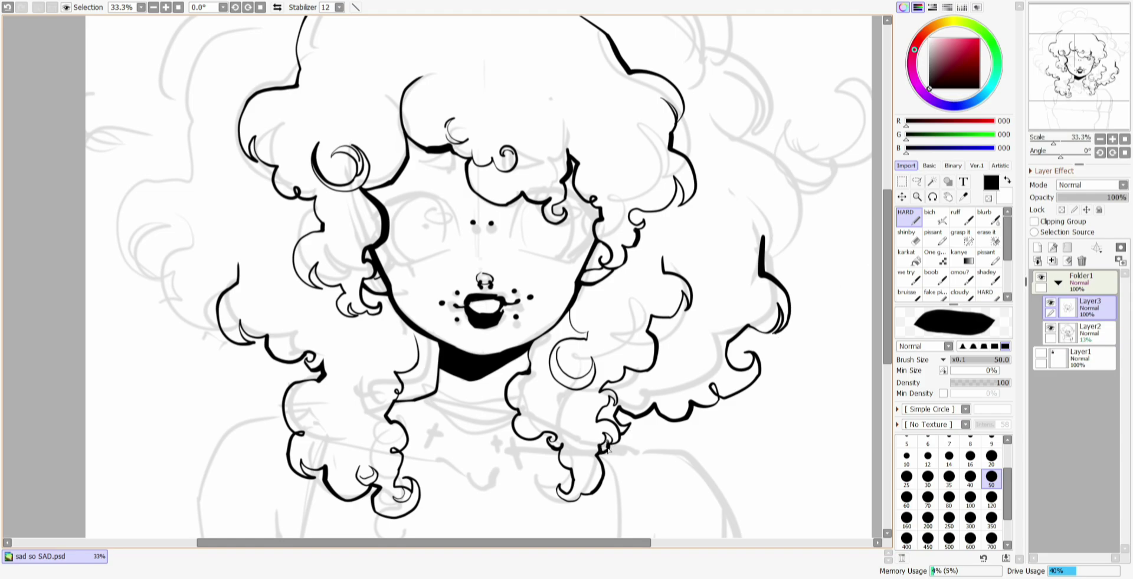
key("ctrl+z")
Ink the upper outer curls down the right and left sides of the hair
scroll(608, 439, "up", 5)
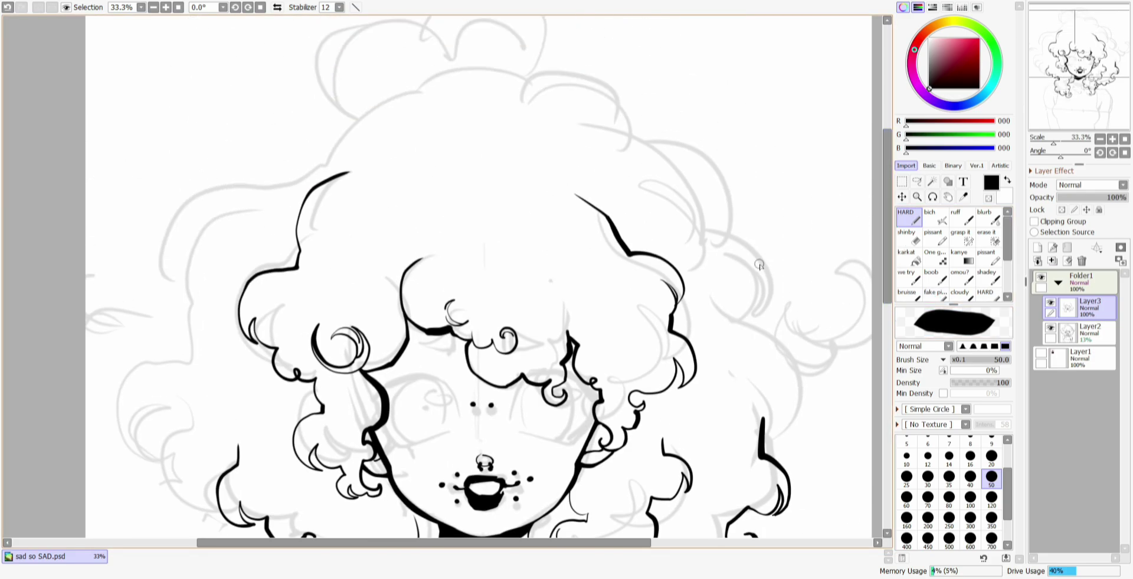
mouse_move(717, 219)
left_mouse_down()
mouse_move(776, 292)
mouse_move(793, 413)
mouse_move(766, 438)
left_mouse_up()
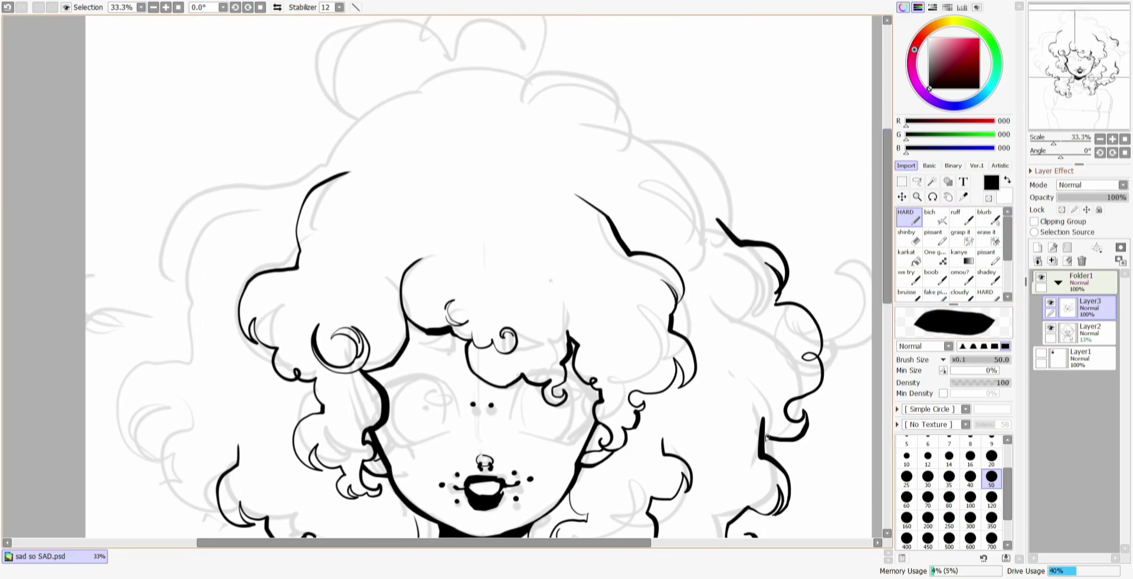
left_click_drag(264, 197, 158, 357)
mouse_move(158, 320)
left_mouse_down()
mouse_move(174, 365)
mouse_move(139, 435)
mouse_move(195, 479)
left_mouse_up()
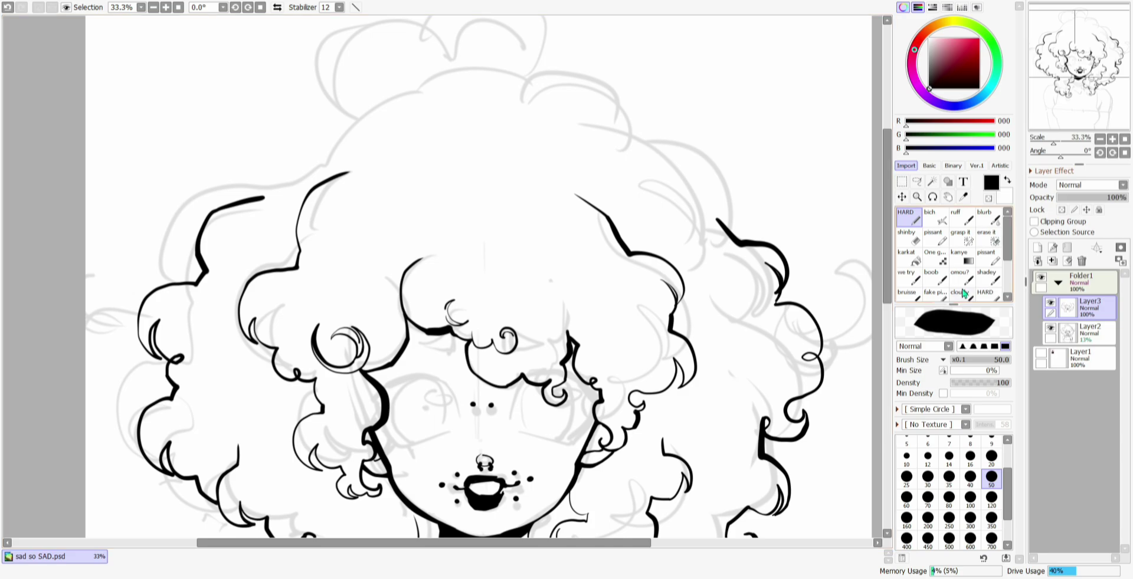
Ink the crown of the hair across the top of the head, with a large curl and tufts joining the side curls
scroll(240, 508, "up", 3)
mouse_move(524, 156)
left_mouse_down()
mouse_move(377, 162)
mouse_move(320, 238)
left_mouse_up()
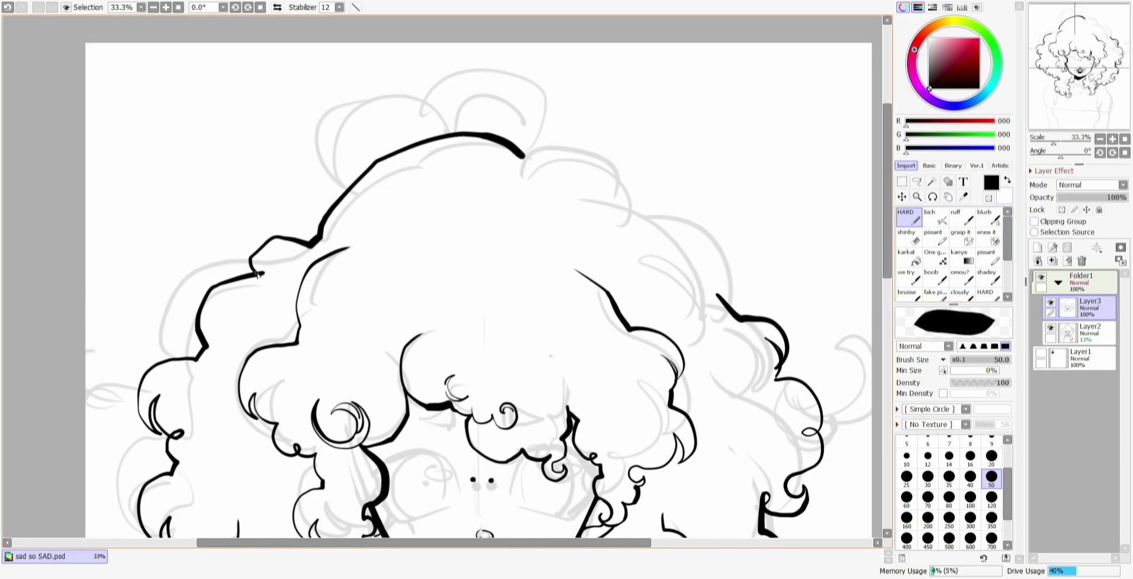
left_click_drag(538, 149, 557, 230)
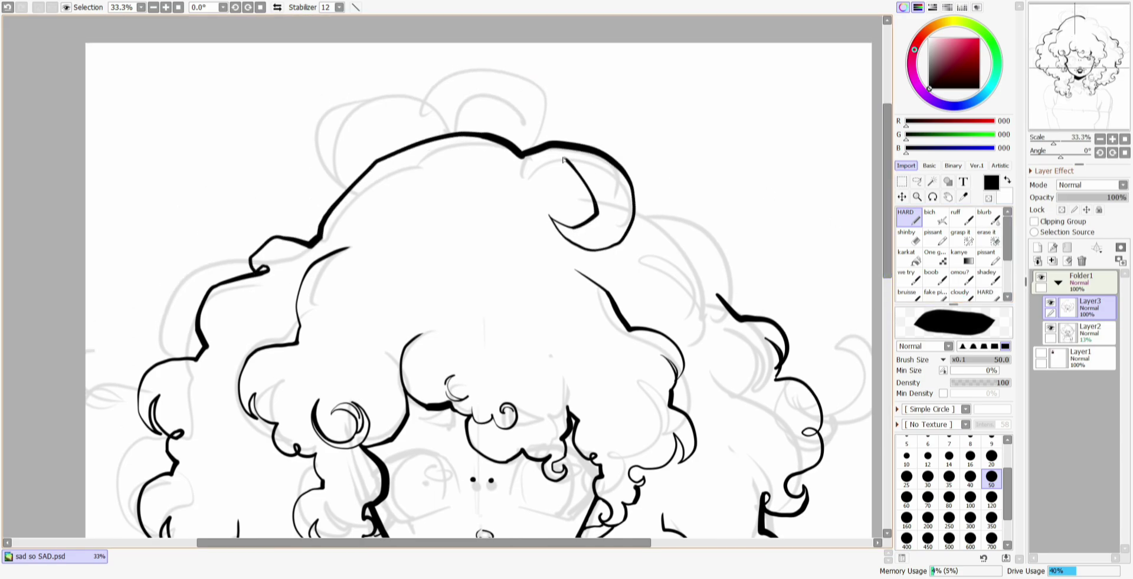
left_click_drag(669, 196, 741, 254)
left_click_drag(708, 219, 726, 278)
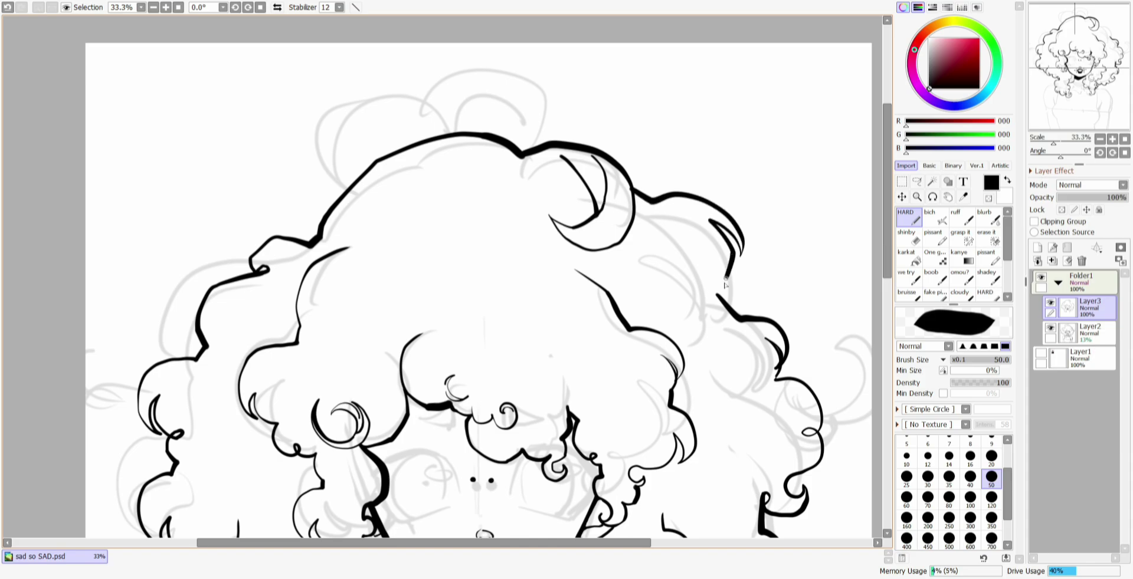
scroll(584, 200, "down", 3)
scroll(584, 201, "up", 3)
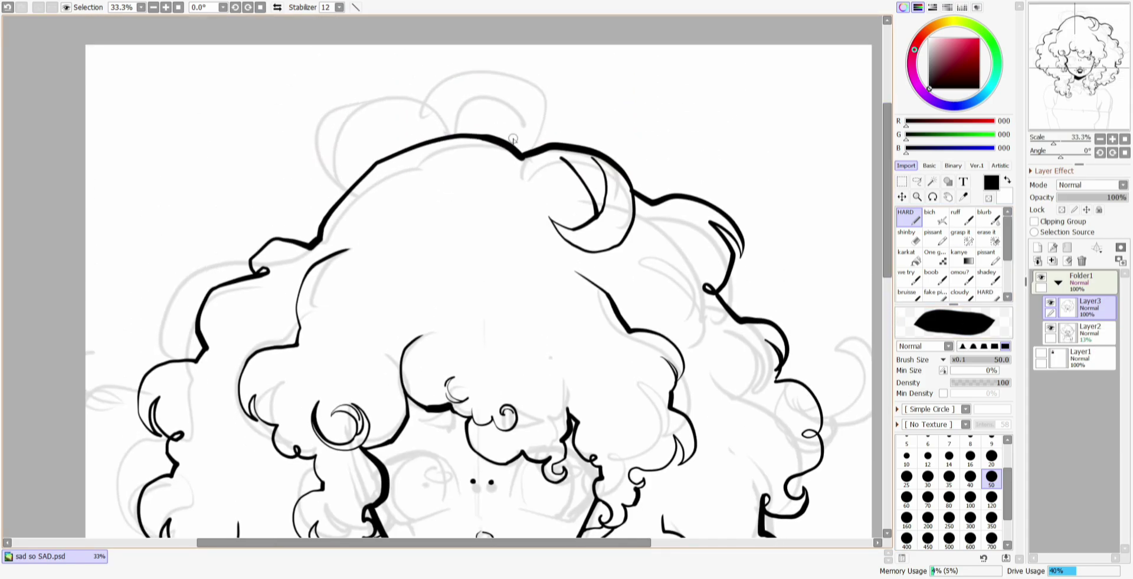
Ink the two rounded loops on top of the head with their inner contour lines
mouse_move(558, 140)
left_mouse_down()
mouse_move(436, 85)
mouse_move(427, 115)
mouse_move(324, 128)
mouse_move(370, 219)
left_mouse_up()
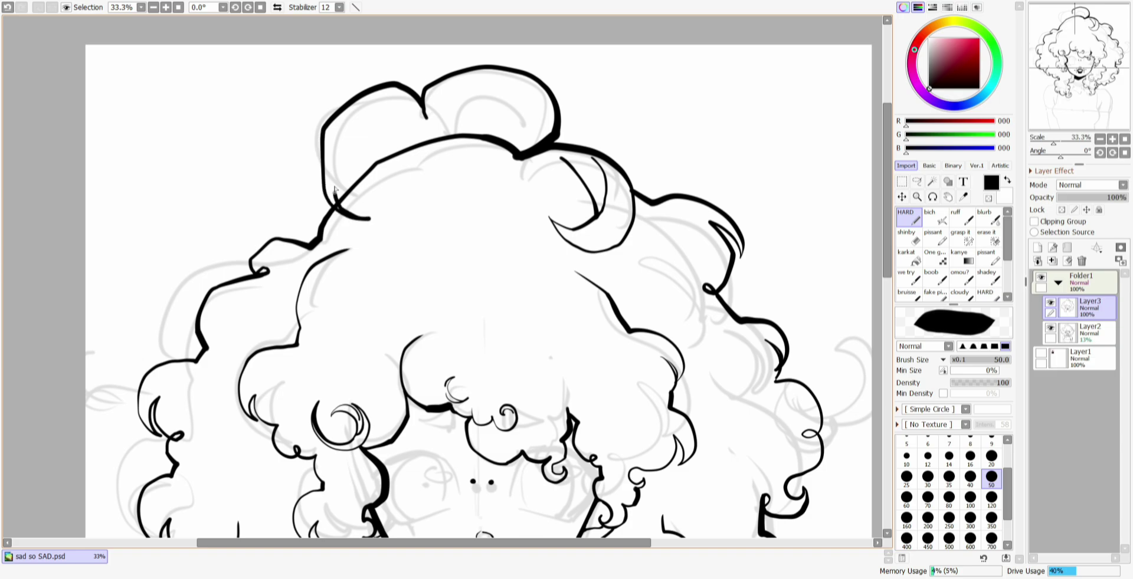
left_click_drag(434, 141, 519, 122)
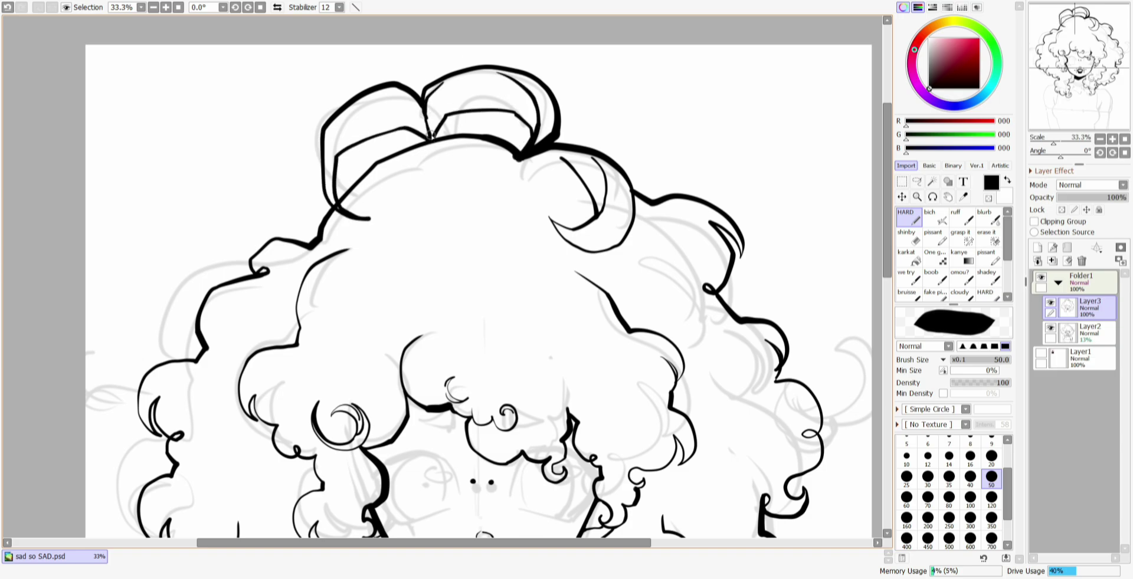
left_click_drag(384, 115, 333, 170)
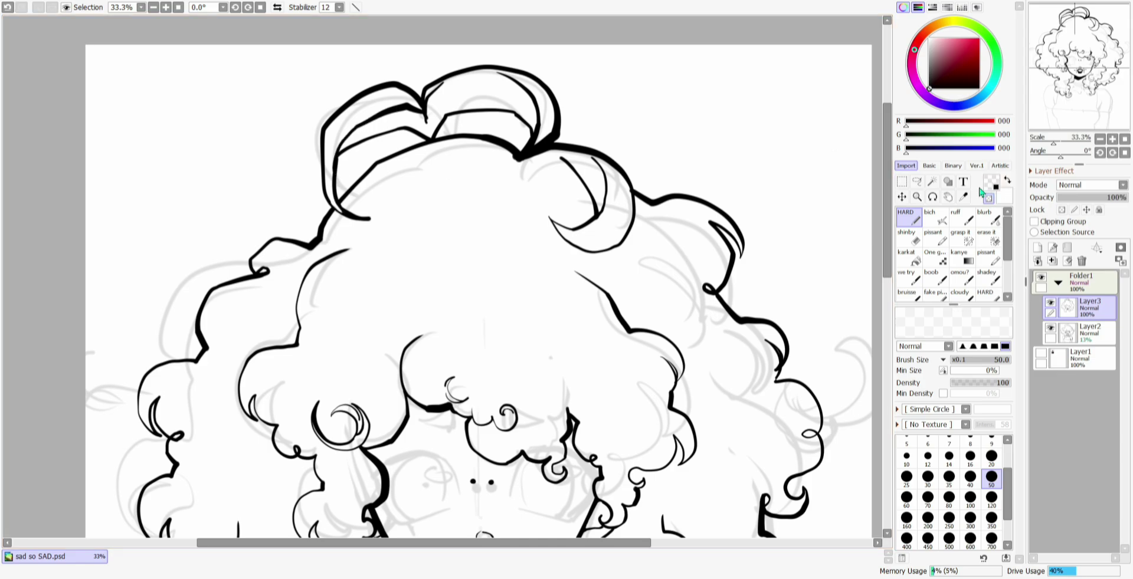
Ink the left shoulder and arm and both side contours of the torso
scroll(329, 204, "down", 10)
mouse_move(285, 74)
left_mouse_down()
mouse_move(240, 88)
mouse_move(200, 171)
mouse_move(219, 264)
left_mouse_up()
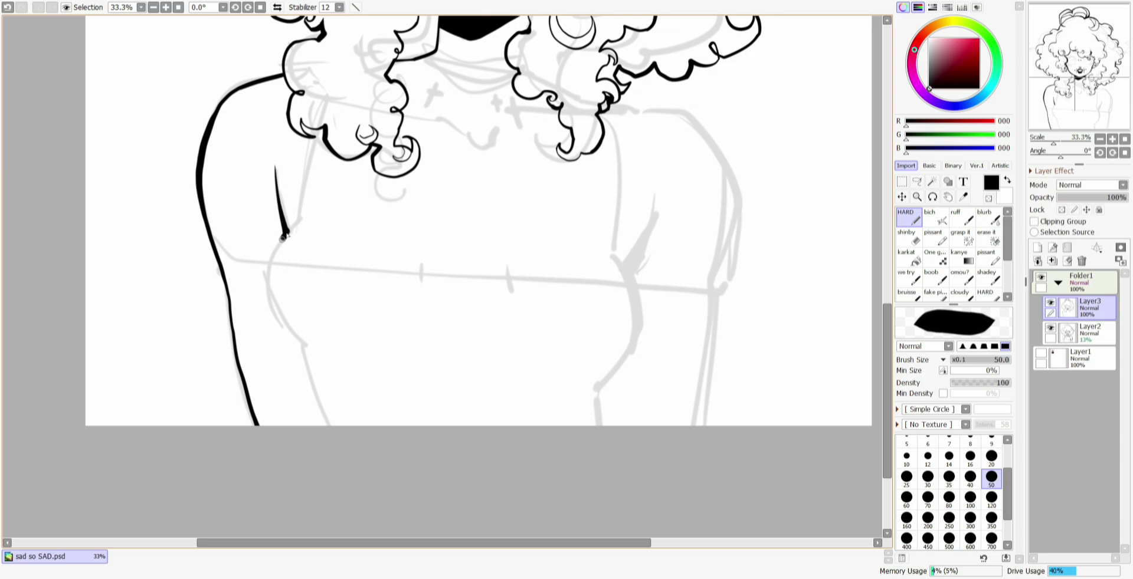
mouse_move(283, 236)
left_mouse_down()
mouse_move(266, 281)
mouse_move(282, 332)
left_mouse_up()
left_click_drag(659, 186, 642, 281)
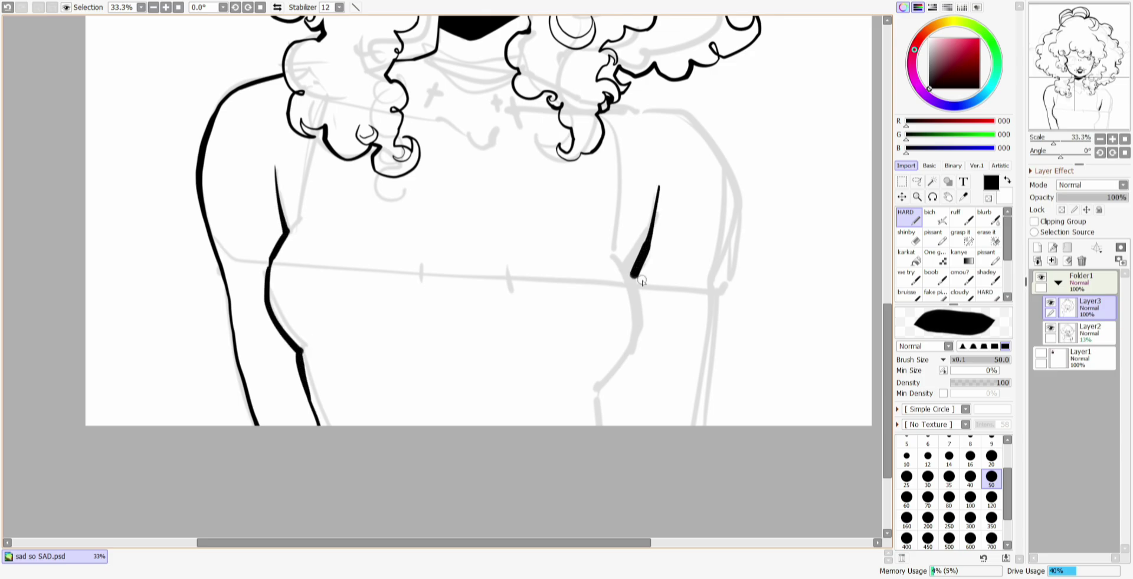
left_click_drag(604, 411, 605, 423)
Check the mirrored drawing, then select the right torso contour, move it slightly upward and deselect
left_click(283, 8)
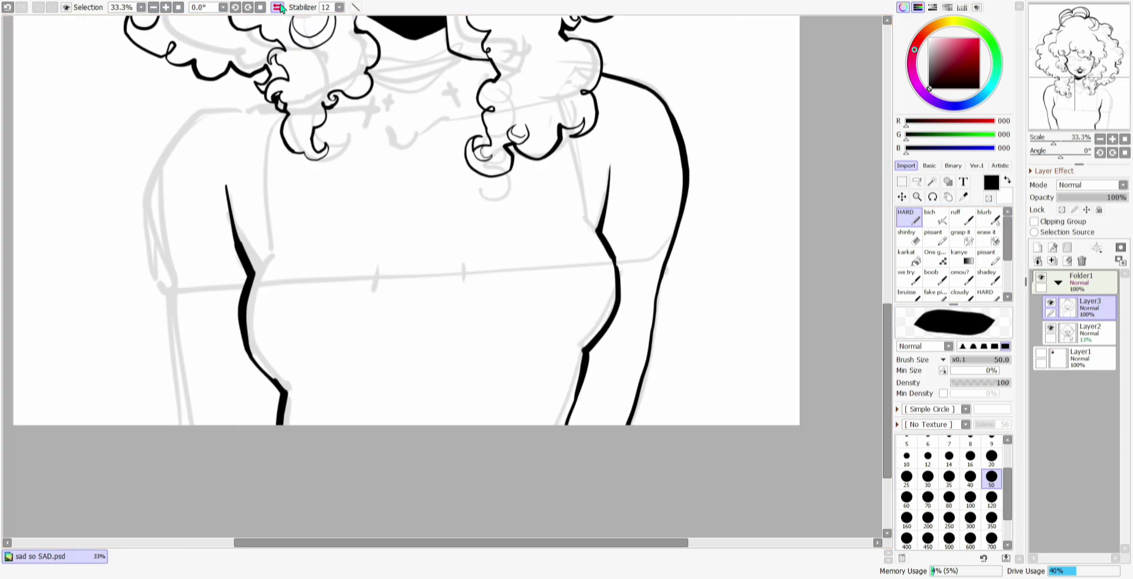
left_click(284, 9)
key("l")
mouse_move(670, 144)
left_mouse_down()
mouse_move(821, 296)
mouse_move(829, 265)
left_mouse_up()
left_click_drag(847, 275, 842, 258)
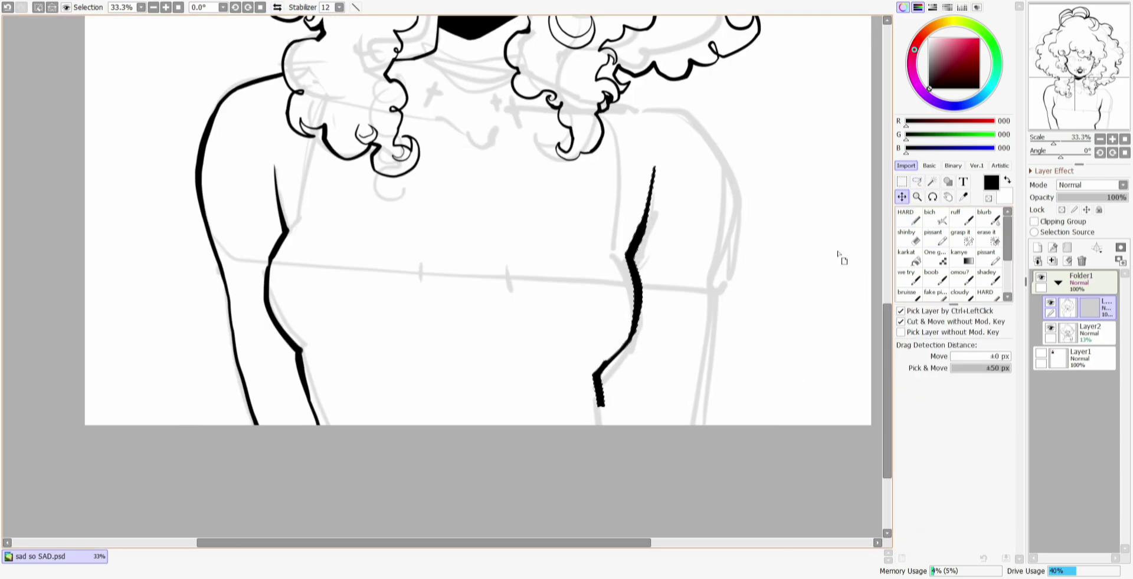
key("ctrl+d")
Ink the right shoulder and the outer contour of the right arm, redoing the first stroke
key("n")
mouse_move(610, 101)
left_mouse_down()
mouse_move(708, 136)
mouse_move(739, 222)
left_mouse_up()
key("ctrl+z")
mouse_move(696, 124)
left_mouse_down()
mouse_move(724, 244)
mouse_move(690, 481)
left_mouse_up()
Rotate the canvas to ink a line across the right upper arm and the horizontal line across the chest
left_click(1046, 154)
left_click_drag(472, 43, 471, 78)
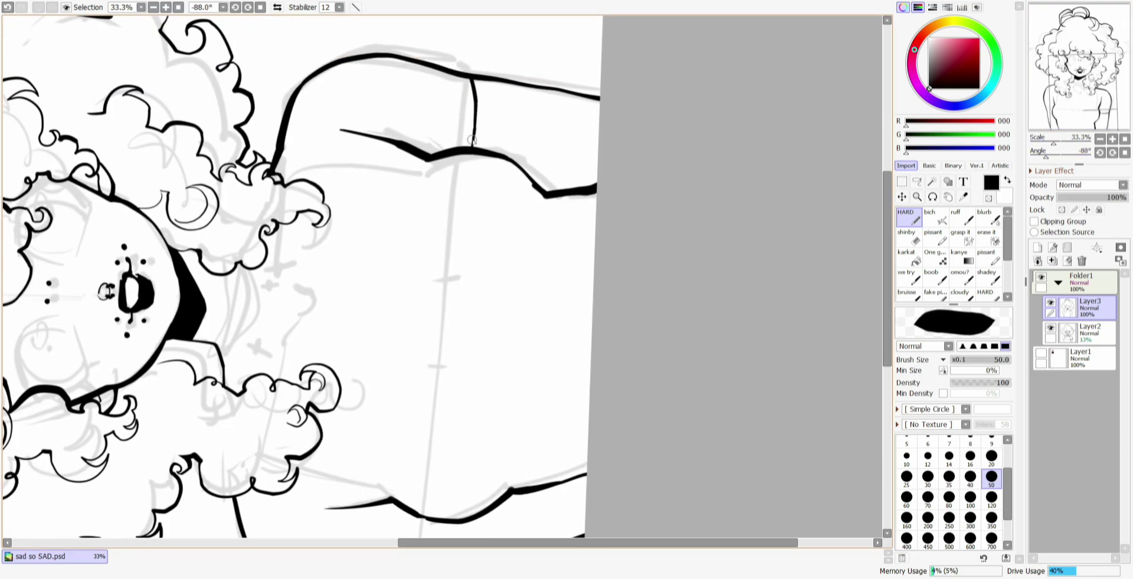
left_click_drag(472, 140, 436, 471)
scroll(878, 326, "up", 1)
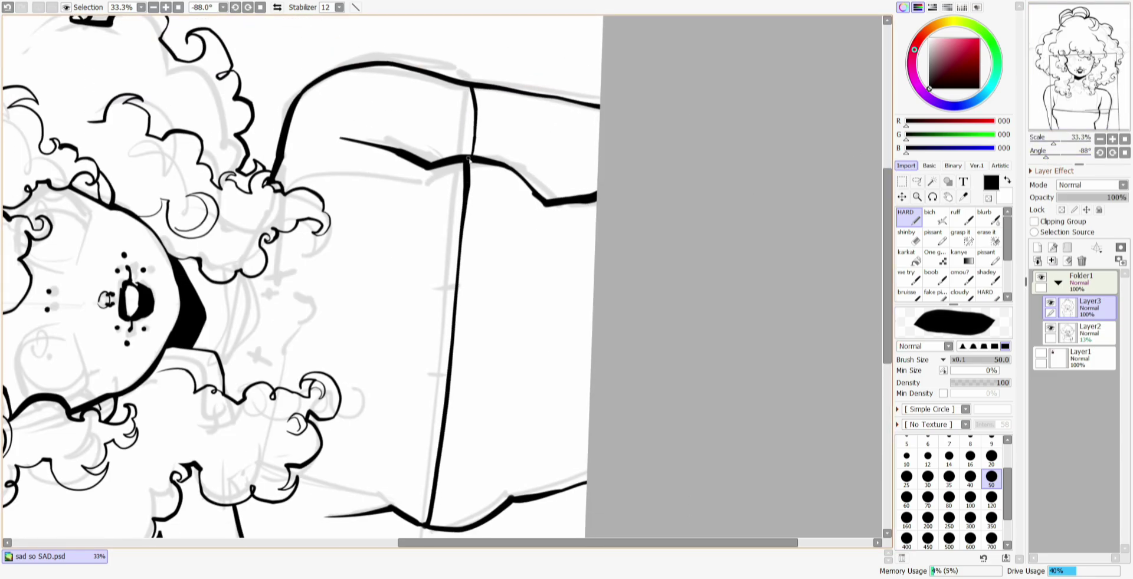
Remove the line across the right upper arm and ink two band lines lower on that arm
key("e")
scroll(472, 210, "up", 3)
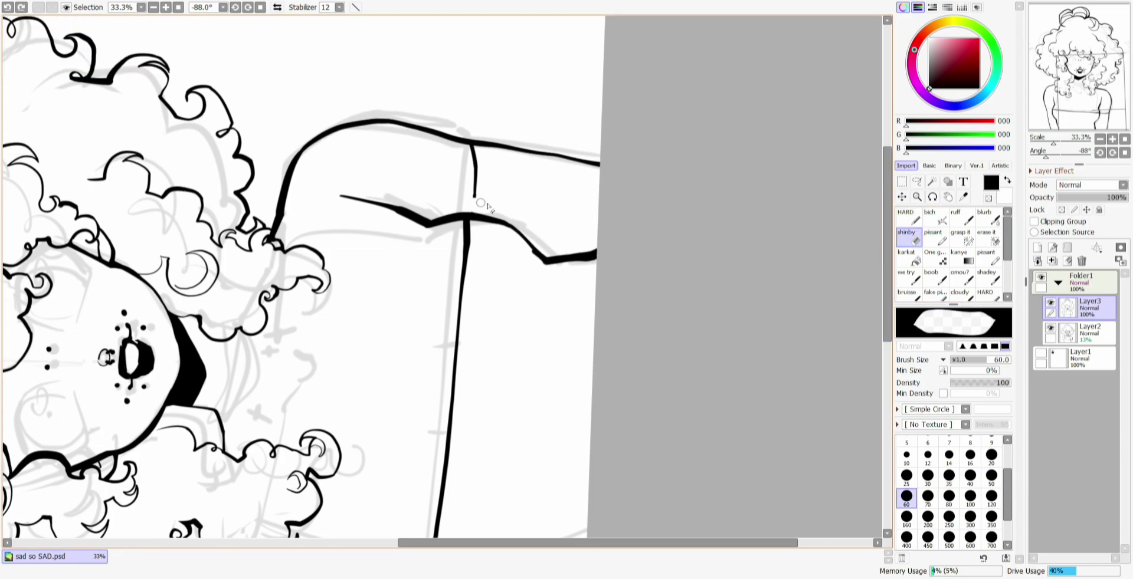
key("n")
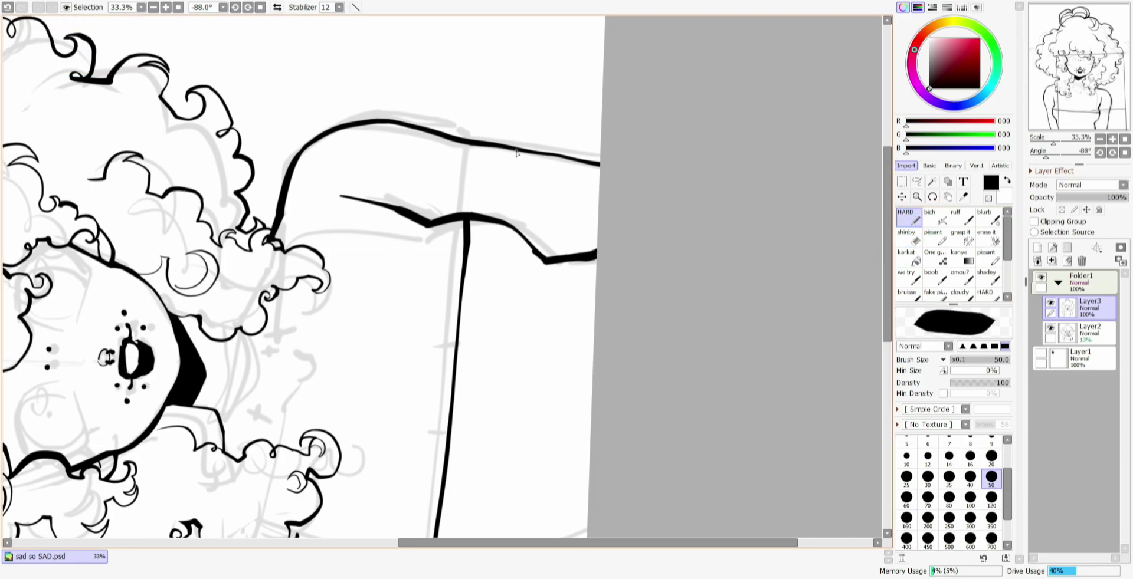
scroll(481, 398, "down", 10)
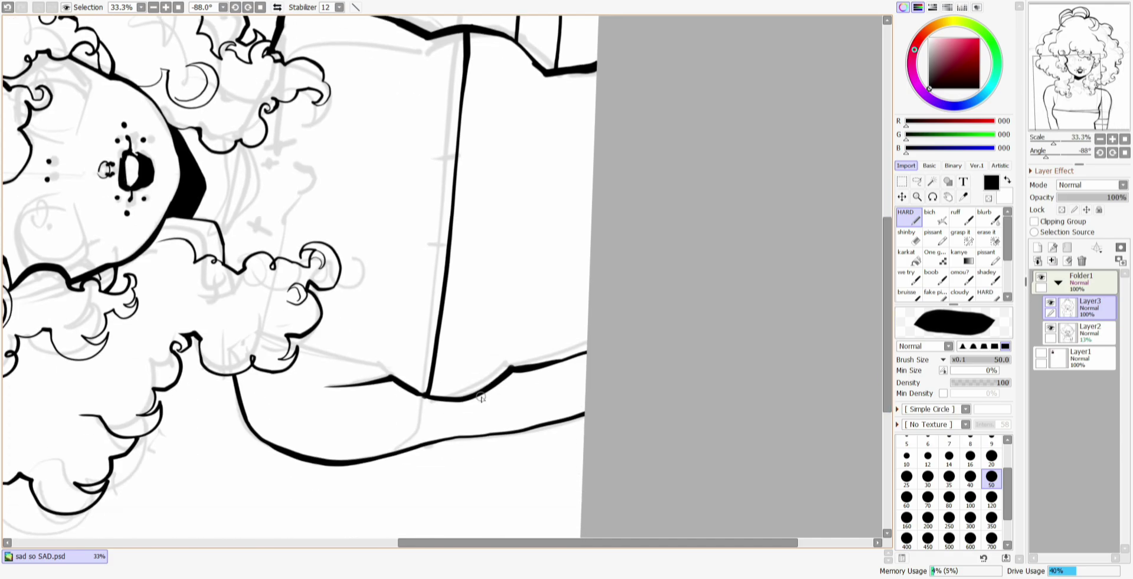
Return the canvas upright and ink the slanted side edges of the top from the chest line up to the hair
key("ctrl+z")
key("Home")
left_click_drag(676, 252, 659, 113)
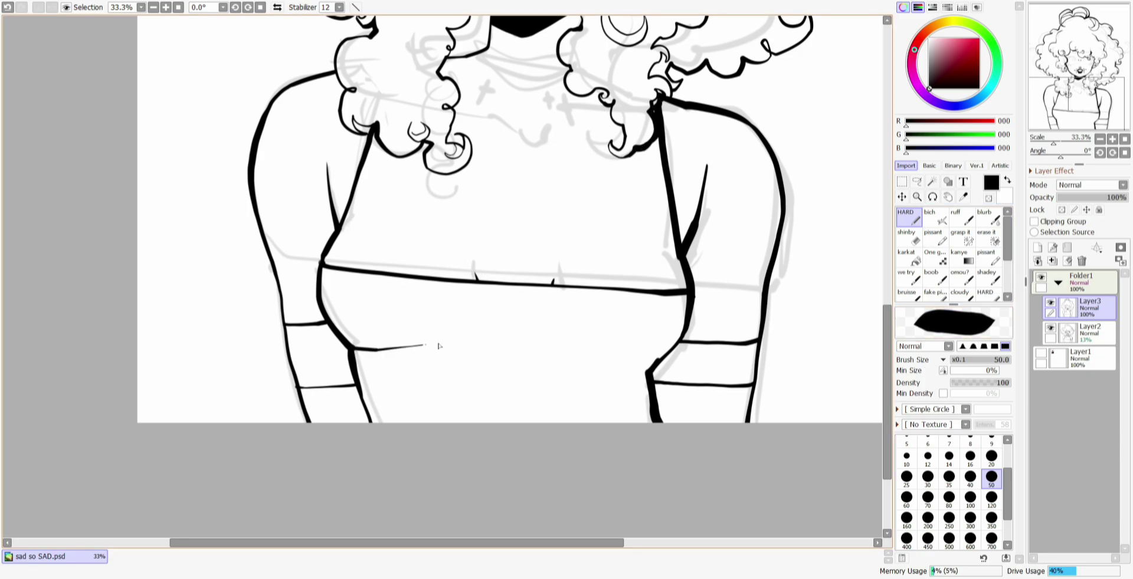
Ink the thin fold line across the torso beneath the bust, undoing one stroke
left_click_drag(439, 346, 632, 364)
key("ctrl+z")
key("Home")
Ink the choker bands and the curved necklace line around the neck on a rotated canvas, redoing the first stroke
left_click(1113, 139)
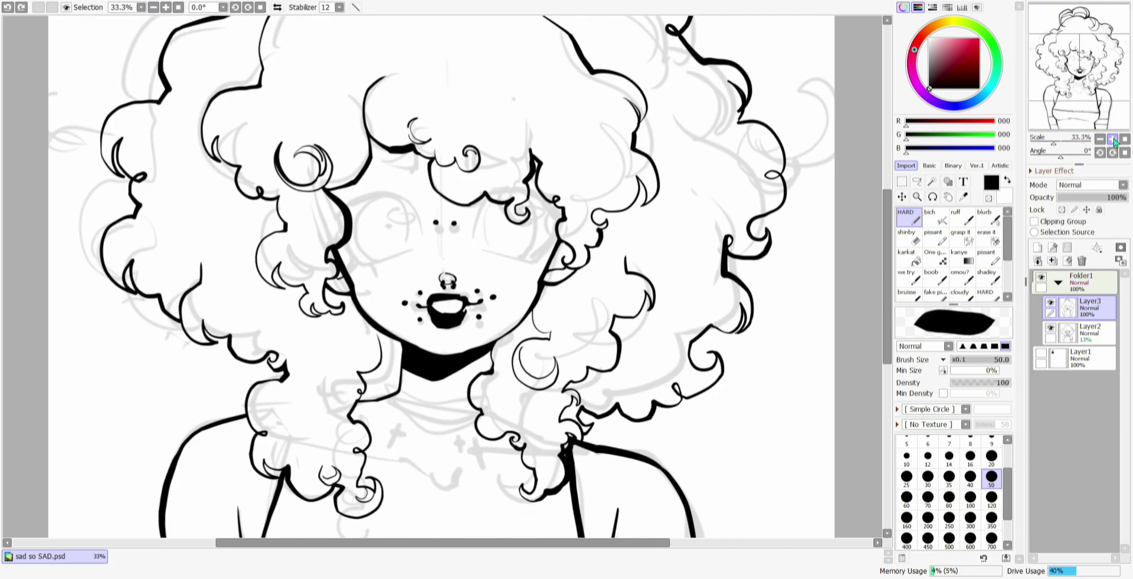
left_click(1114, 140)
mouse_move(448, 354)
left_mouse_down()
mouse_move(450, 147)
mouse_move(566, 304)
left_mouse_up()
mouse_move(497, 218)
left_mouse_down()
mouse_move(469, 320)
mouse_move(474, 291)
left_mouse_up()
key("ctrl+z")
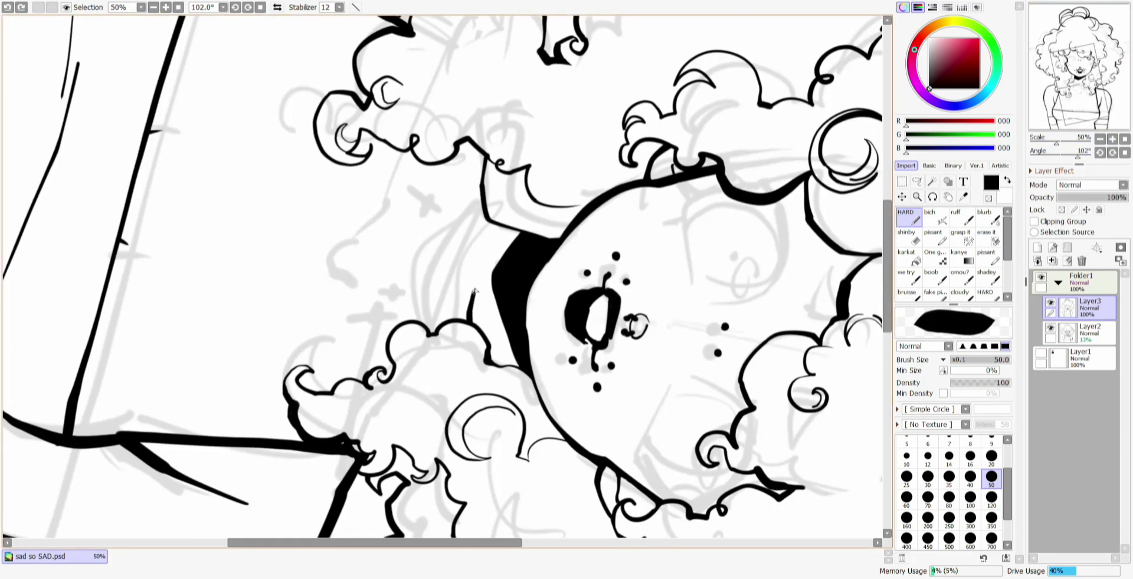
mouse_move(490, 226)
left_mouse_down()
mouse_move(459, 313)
mouse_move(423, 266)
mouse_move(477, 220)
mouse_move(454, 319)
left_mouse_up()
key("Home")
Ink four cross pendants below the necklace and a V-shaped line along the lower edge of the neck shadow
left_click_drag(382, 273, 366, 304)
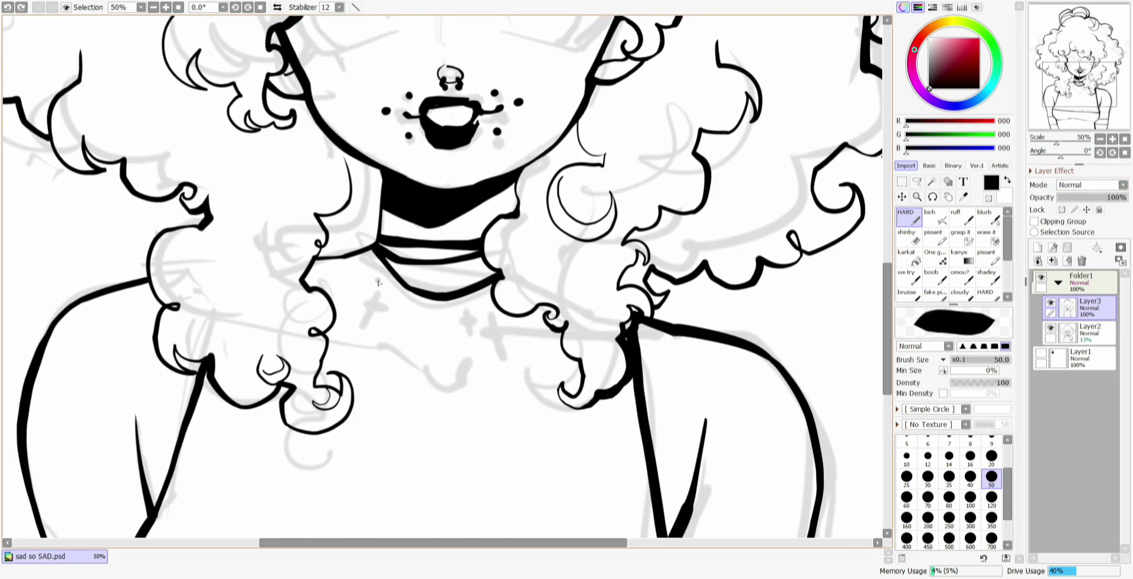
left_click_drag(446, 273, 444, 337)
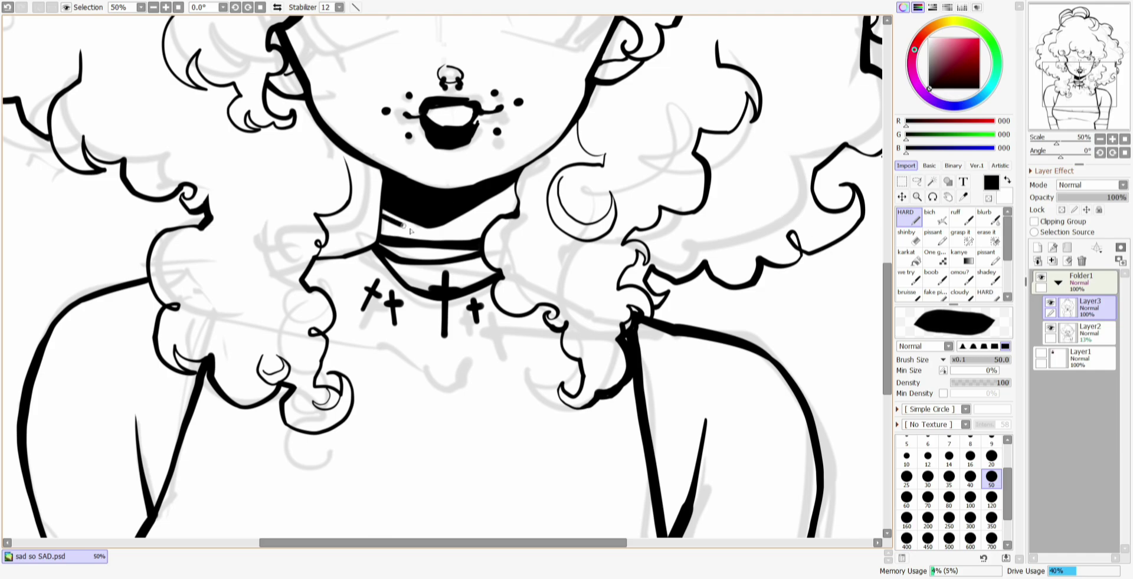
left_click_drag(410, 232, 464, 238)
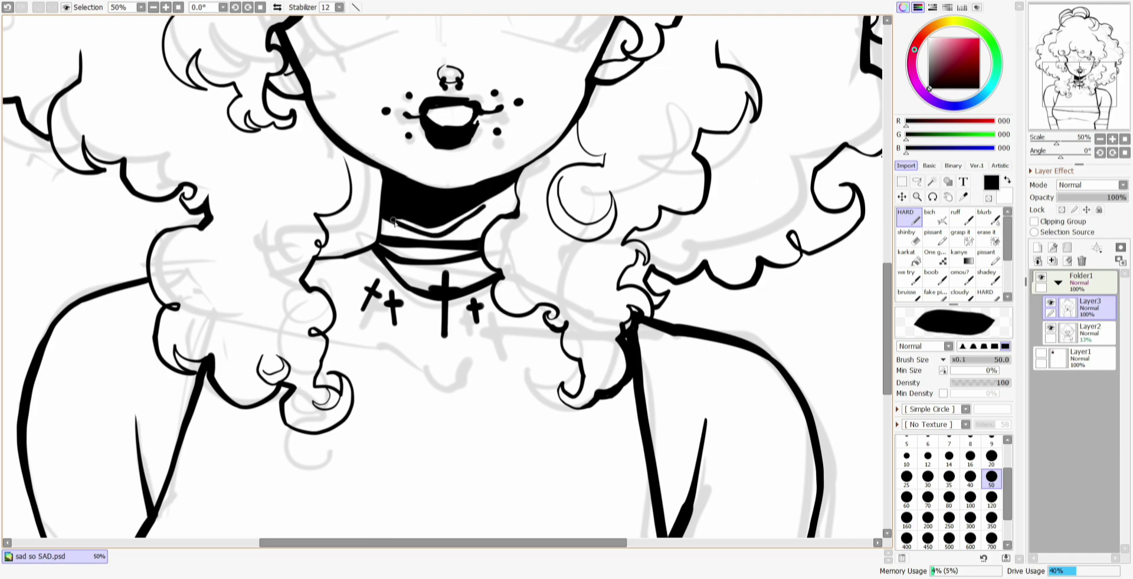
Lasso the top of the hair, cut and paste it onto its own layer, and move it down closer to the face
left_click(1124, 139)
left_click(917, 183)
left_click_drag(345, 112, 419, 141)
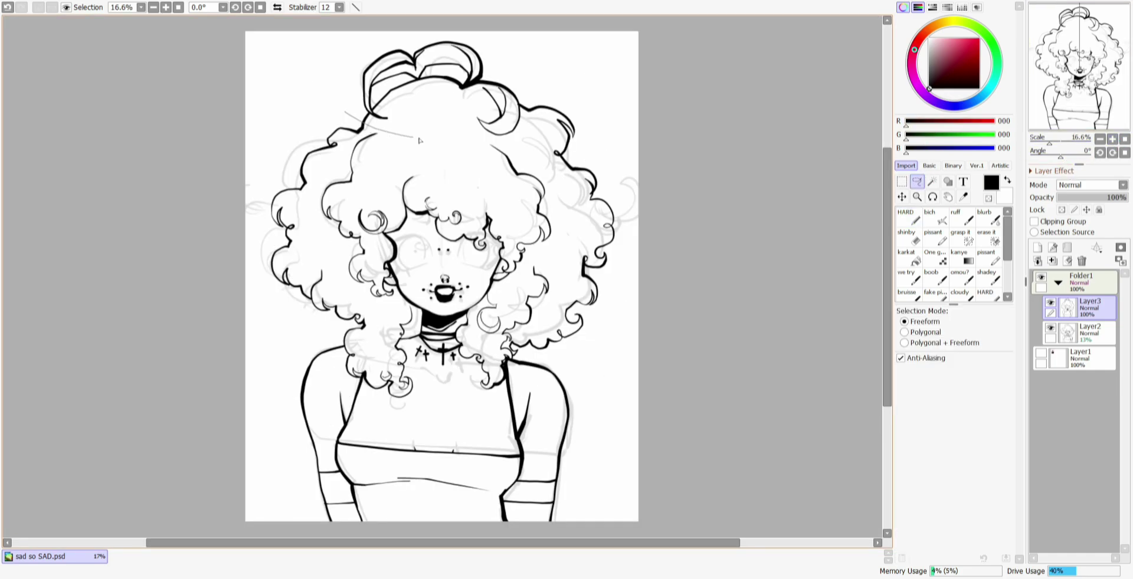
left_click_drag(616, 134, 336, 89)
key("ctrl+x")
key("ctrl+v")
left_click(902, 198)
left_click_drag(849, 232, 845, 254)
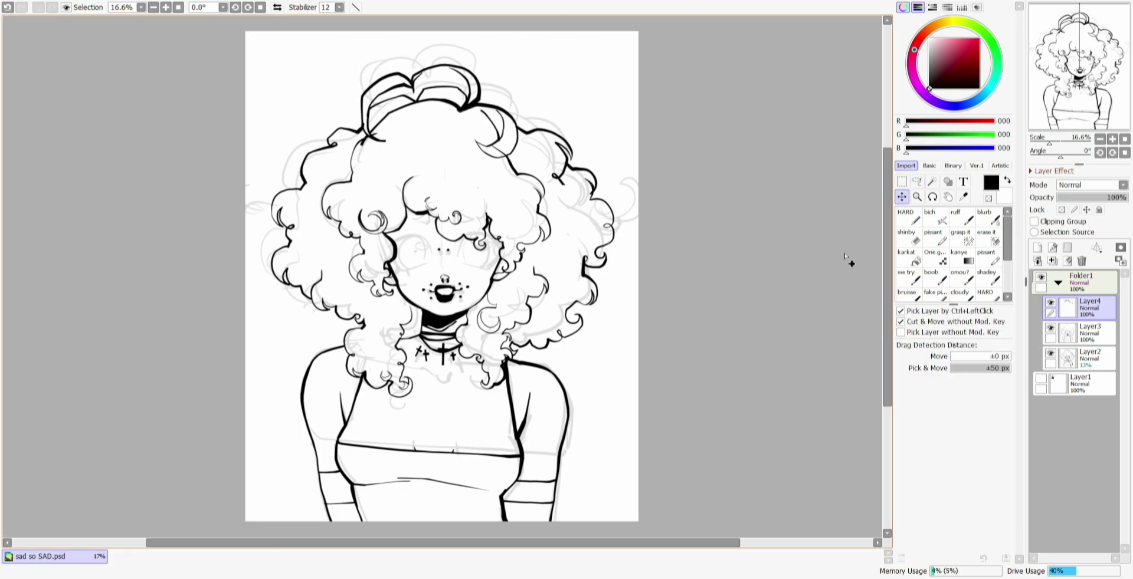
Erase the stray line ends where the lowered hair top overlaps the old hair outline, working on both line layers
left_click_drag(886, 298, 886, 248)
left_click(1049, 155)
left_click(1053, 142)
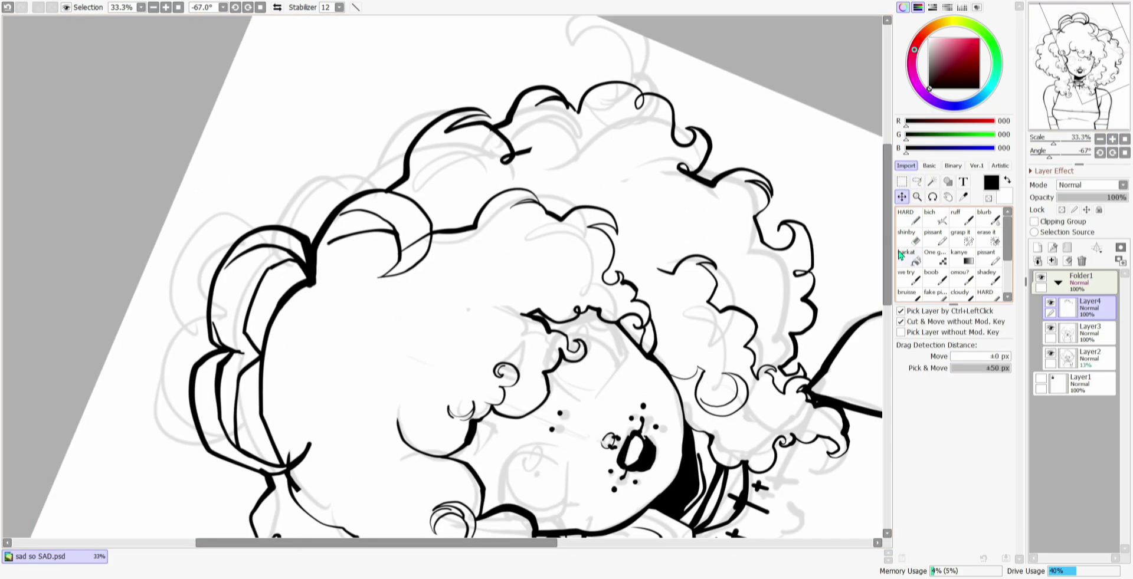
left_click(908, 238)
left_click_drag(499, 140, 536, 152)
left_click(1095, 333)
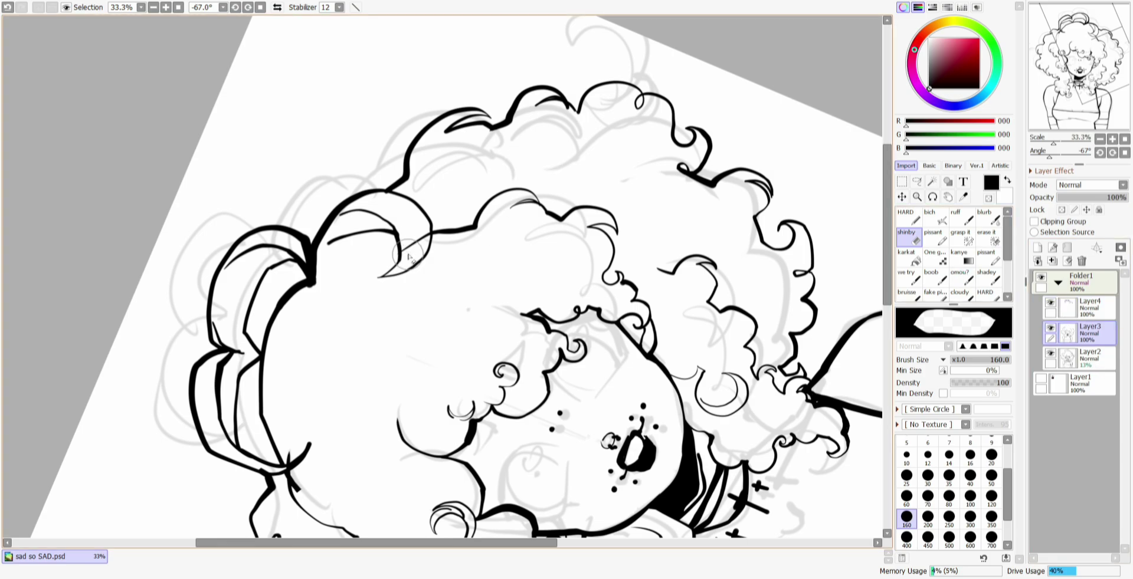
left_click_drag(408, 252, 418, 242)
scroll(419, 241, "left", 3)
scroll(416, 335, "down", 3)
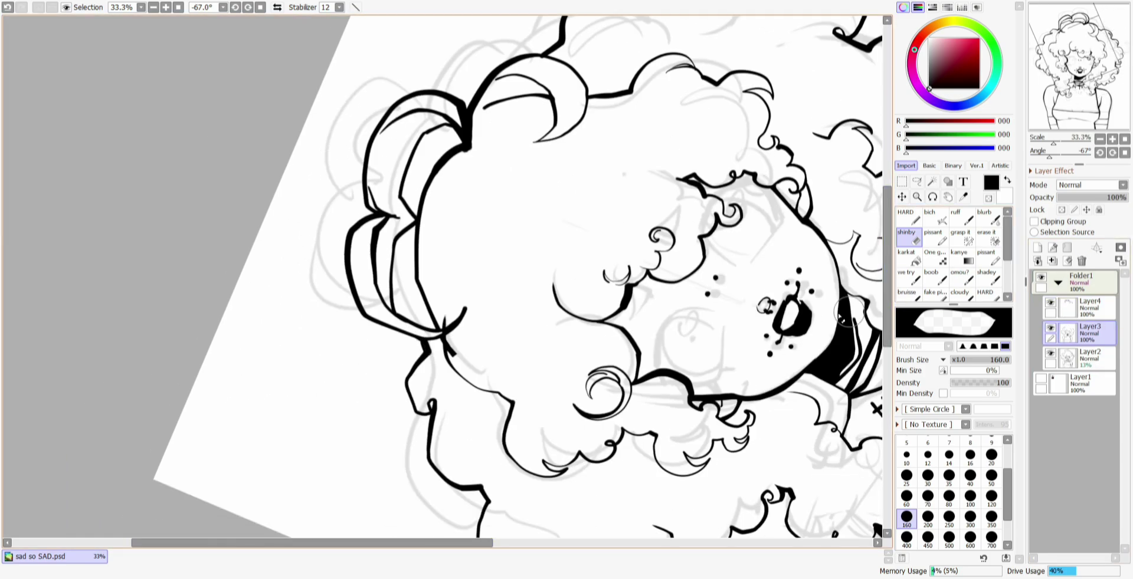
On Layer4, erase and re-ink the lower edge of the top loops and ink a double curl on the crown
left_click(1089, 307)
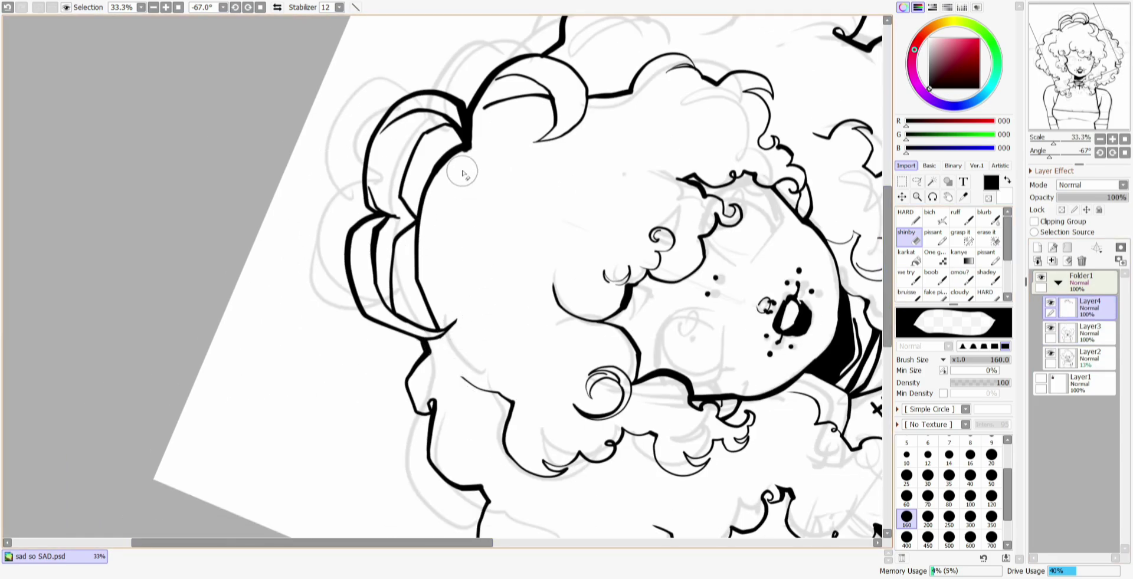
mouse_move(462, 173)
left_mouse_down()
mouse_move(433, 204)
mouse_move(426, 295)
mouse_move(440, 316)
left_mouse_up()
key("n")
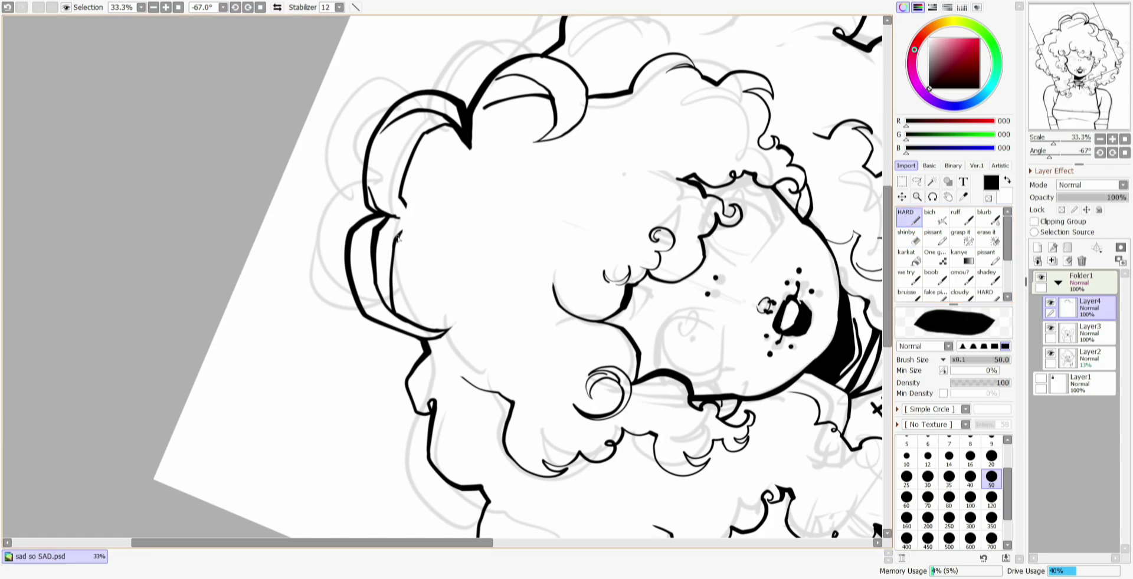
left_click_drag(461, 136, 409, 206)
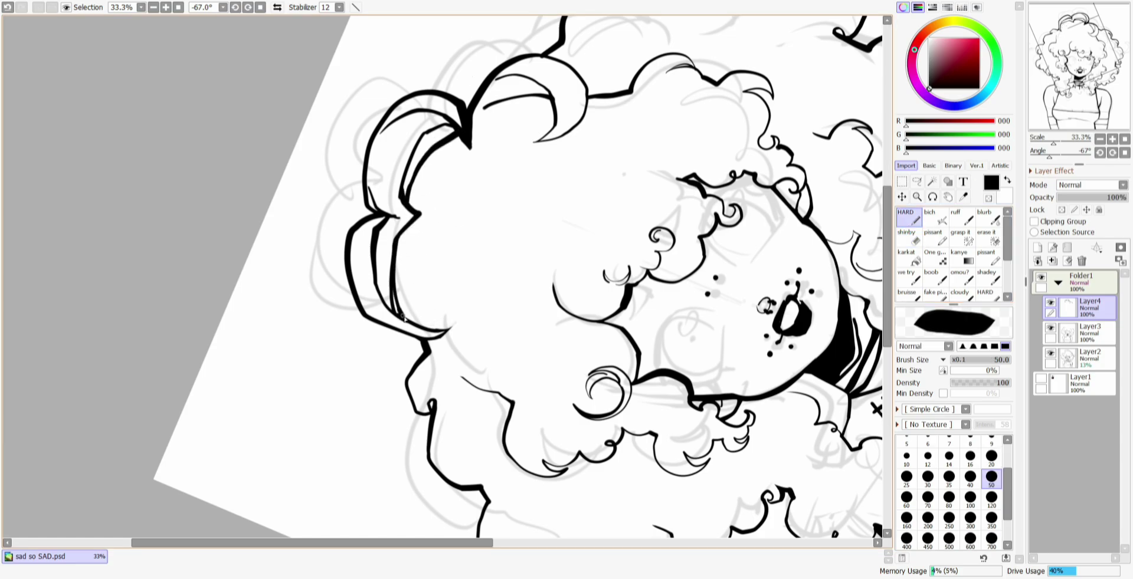
left_click(1124, 152)
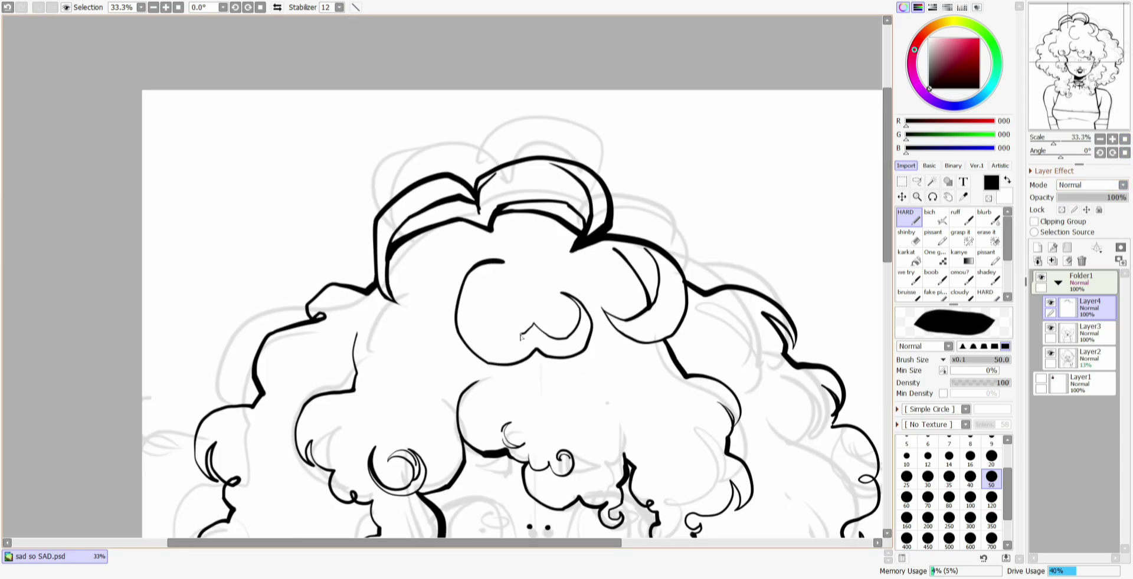
left_click(1124, 139)
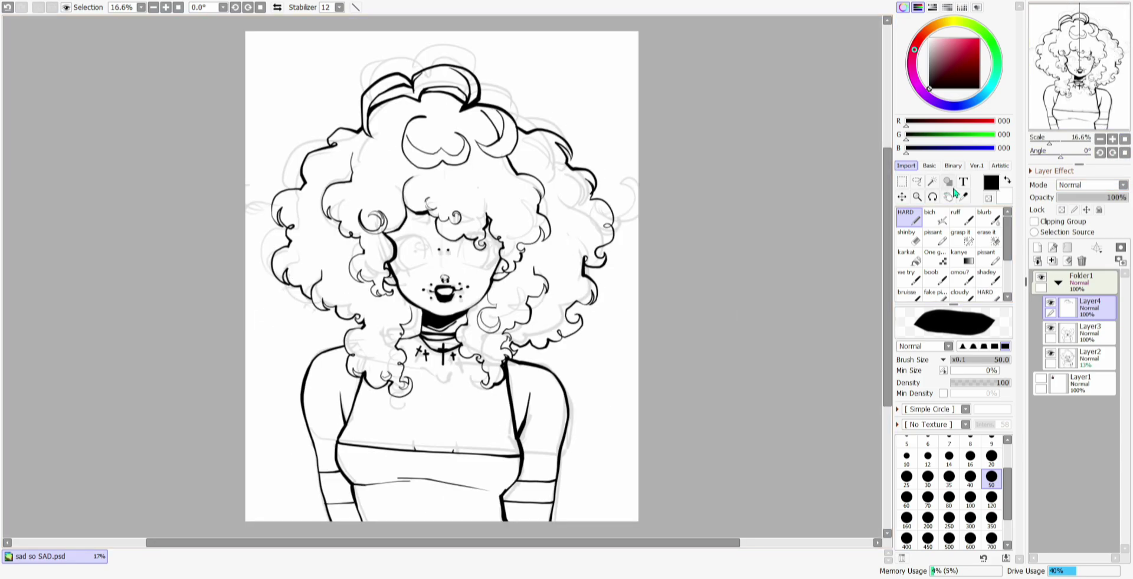
Merge the moved hair layer into Layer3 and select the face area with the Magic Wand
left_click(1112, 140)
left_click(1112, 140)
left_click(1112, 139)
left_click(932, 182)
left_click(501, 247)
key("ctrl+d")
scroll(502, 247, "up", 3)
left_click(905, 410)
left_click(531, 265)
key("ctrl+d")
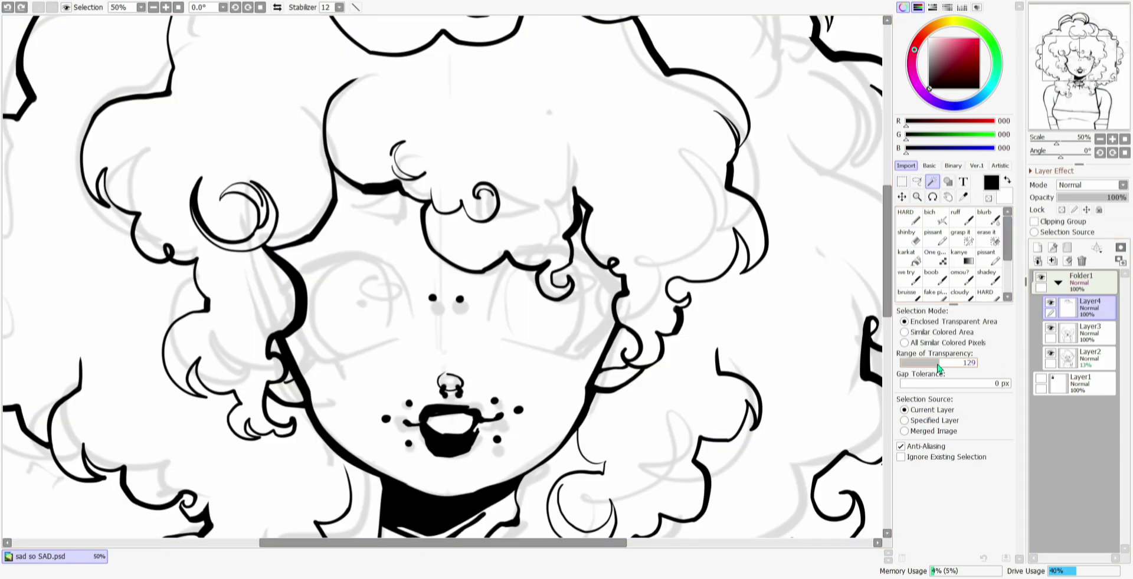
left_click(1054, 262)
left_click(502, 319)
Ink the half-hidden eye beside the hanging curl: inner edge, lower lid, lashes and dark outer shading within the face selection
key("n")
left_click_drag(507, 261, 485, 324)
left_click_drag(577, 245, 619, 295)
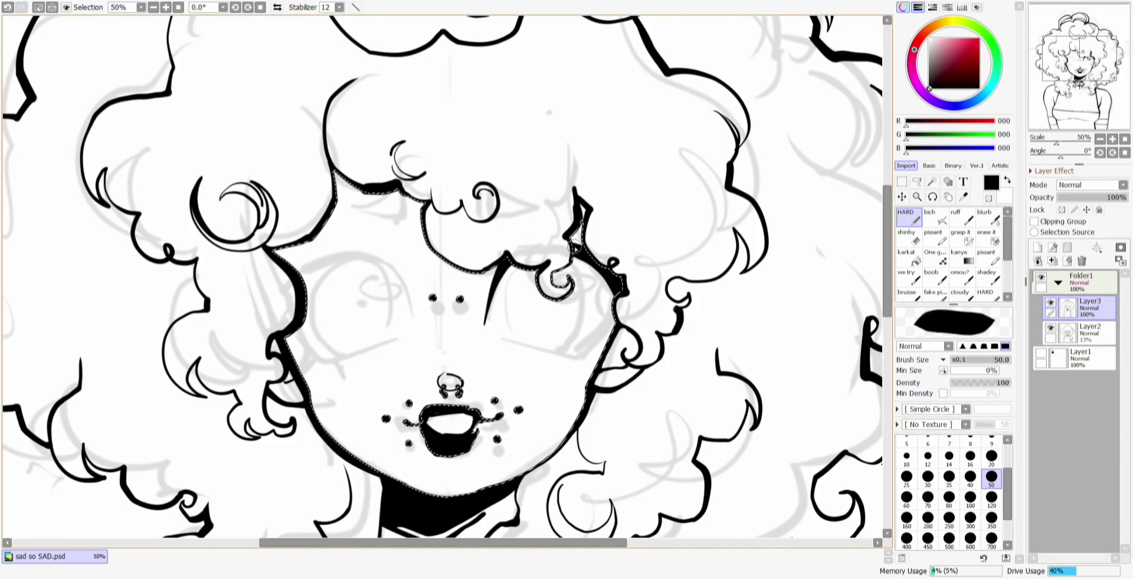
mouse_move(499, 338)
left_mouse_down()
mouse_move(593, 323)
mouse_move(588, 349)
mouse_move(616, 323)
left_mouse_up()
mouse_move(590, 356)
left_mouse_down()
mouse_move(596, 372)
mouse_move(569, 376)
left_mouse_up()
mouse_move(543, 350)
left_mouse_down()
mouse_move(542, 360)
mouse_move(592, 362)
left_mouse_up()
left_click_drag(615, 325, 597, 364)
left_click_drag(571, 235, 590, 260)
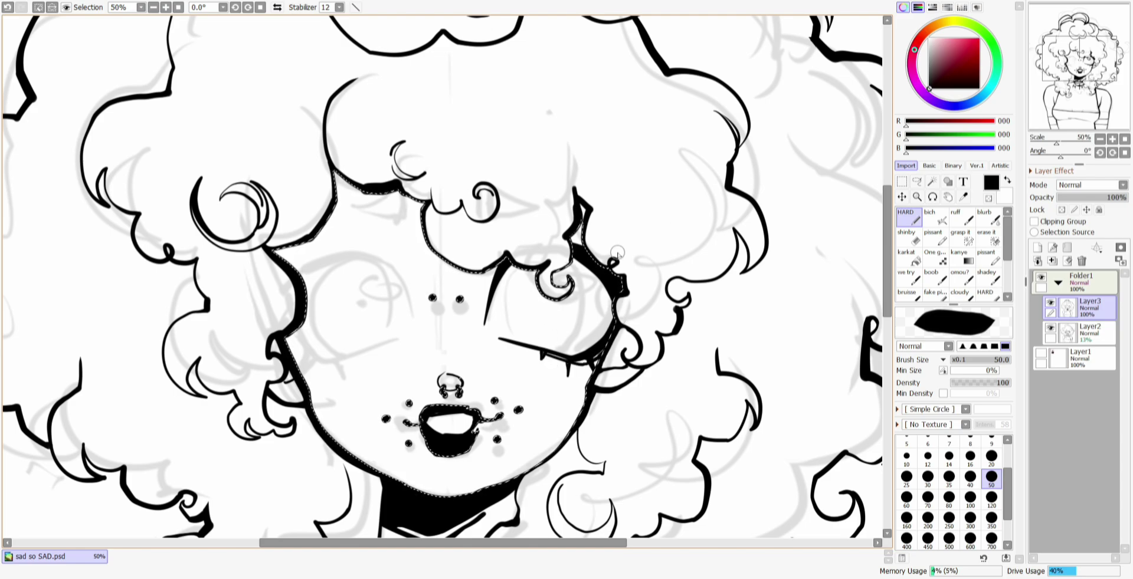
Flip the canvas to ink the other eye's thick upper lid, lower lid, lashes and the eyebrow above it, and flip back
key("h")
left_click_drag(471, 317, 633, 313)
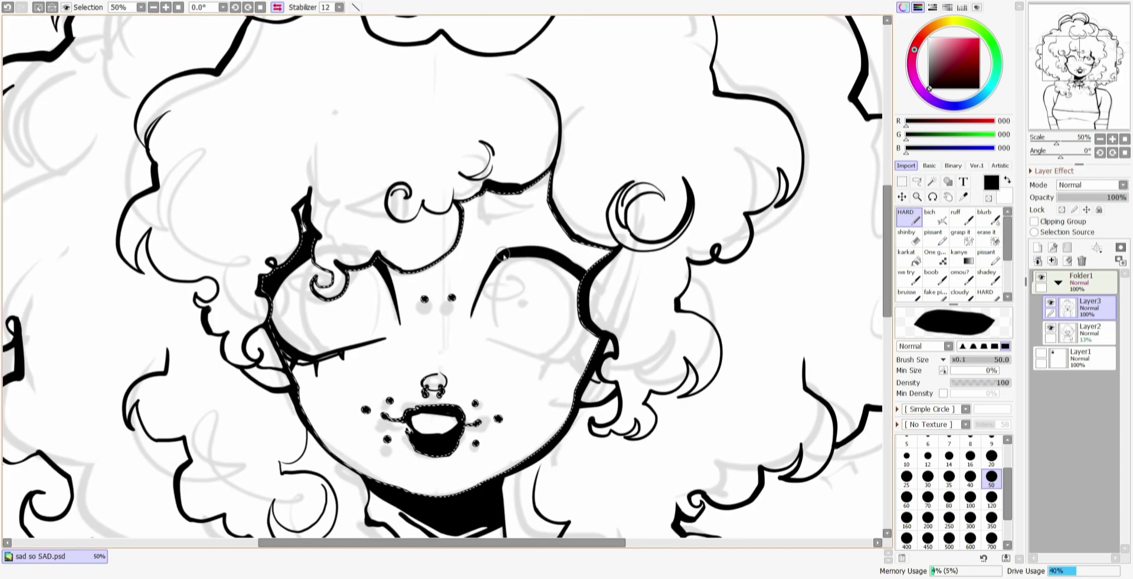
left_click_drag(499, 258, 557, 250)
left_click_drag(483, 338, 574, 358)
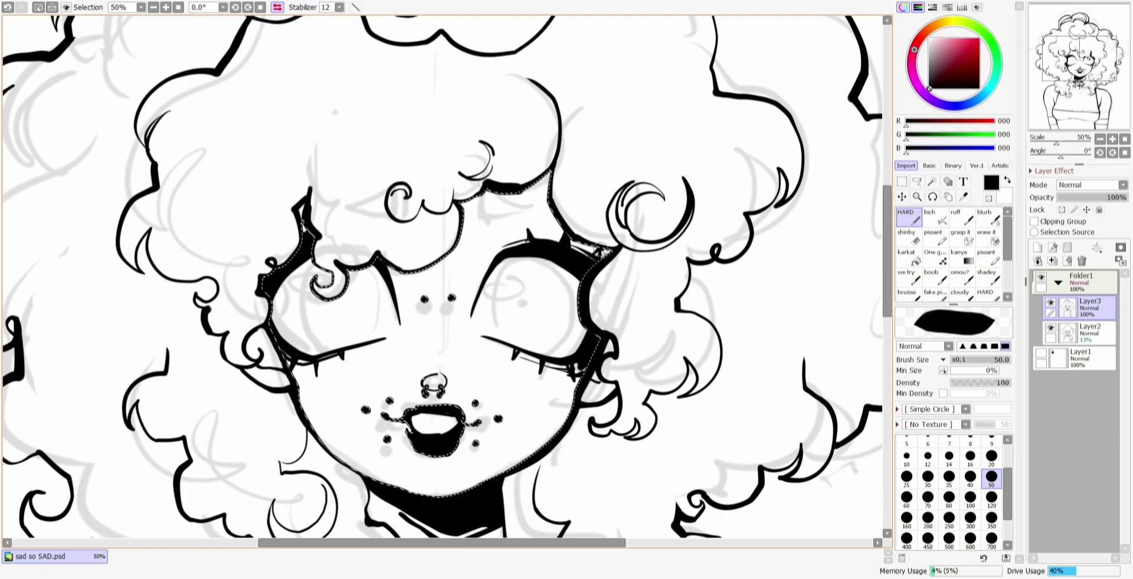
key("h")
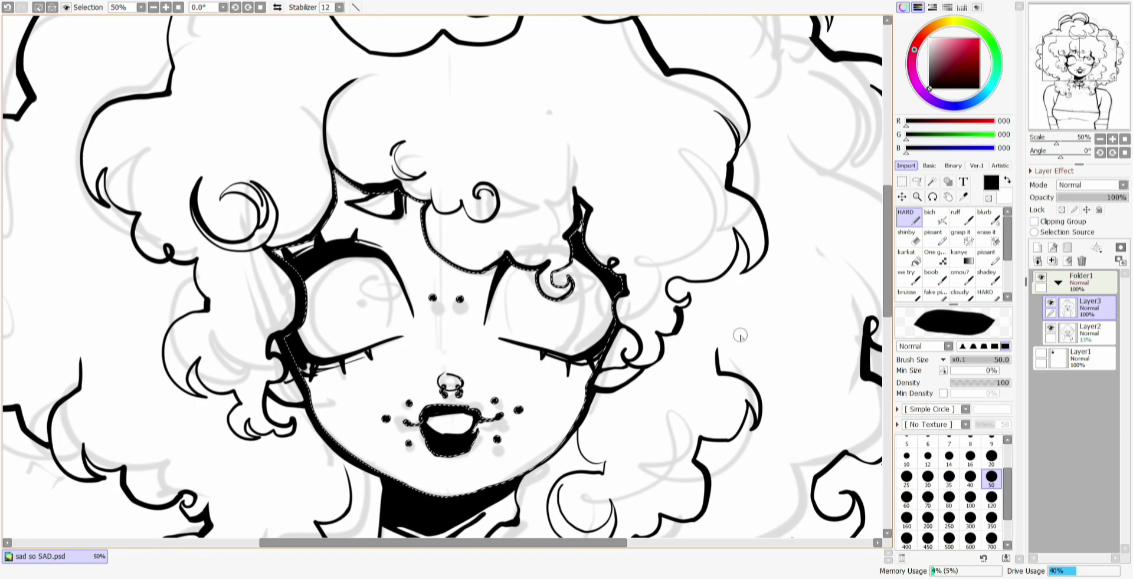
Ink the eyeball contours inside both eyes, dot a small pupil in each, and clear the selection
mouse_move(412, 316)
left_mouse_down()
mouse_move(403, 337)
mouse_move(394, 269)
mouse_move(402, 336)
left_mouse_up()
mouse_move(334, 270)
left_mouse_down()
mouse_move(312, 313)
mouse_move(357, 260)
left_mouse_up()
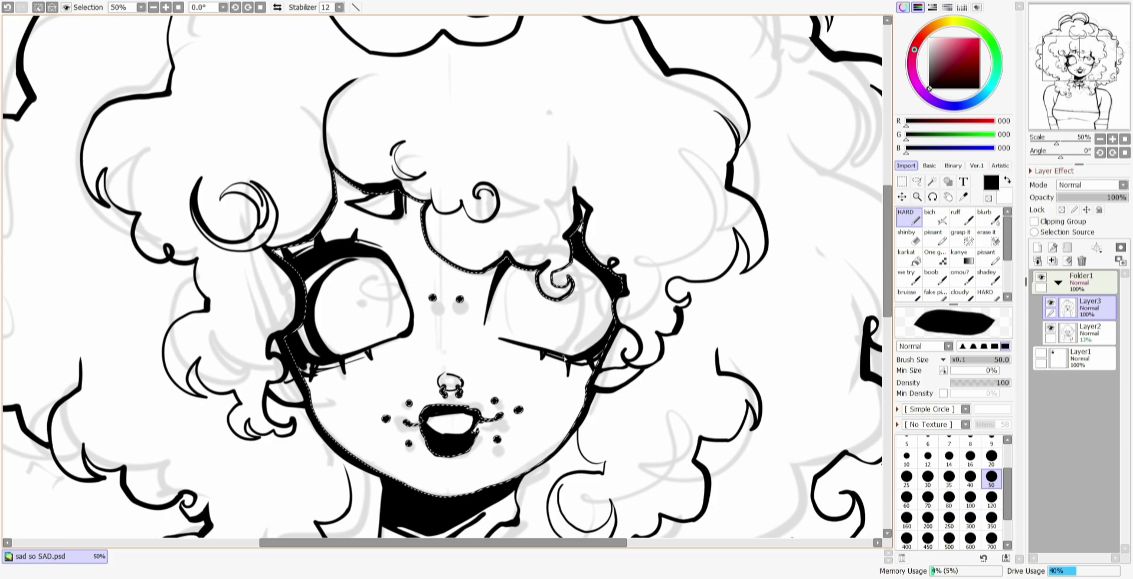
mouse_move(487, 309)
left_mouse_down()
mouse_move(500, 339)
mouse_move(524, 317)
left_mouse_up()
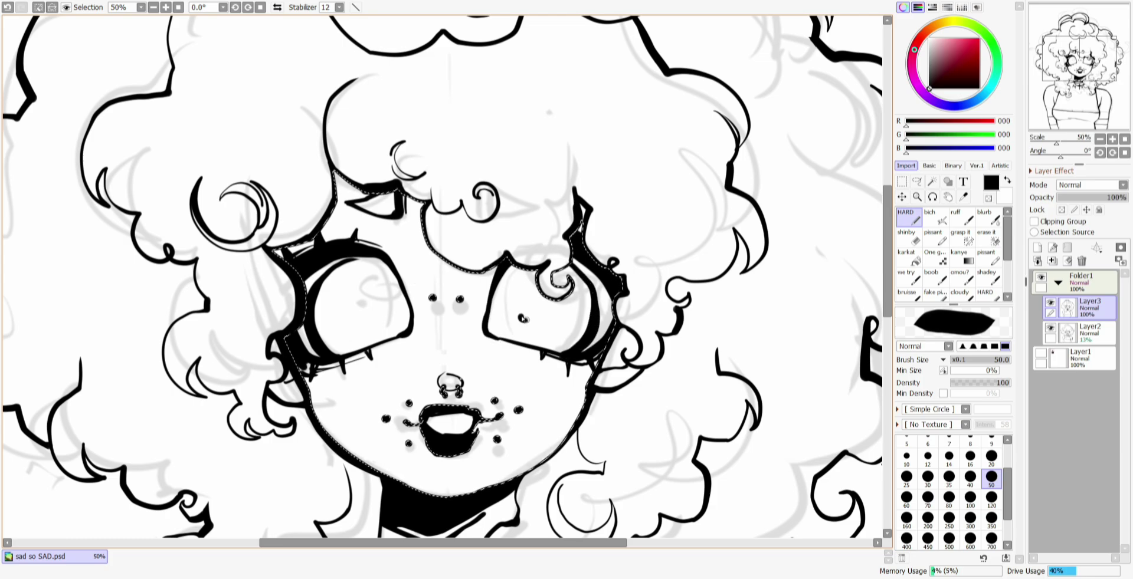
key("ctrl+z")
left_click(524, 310)
left_click(374, 308)
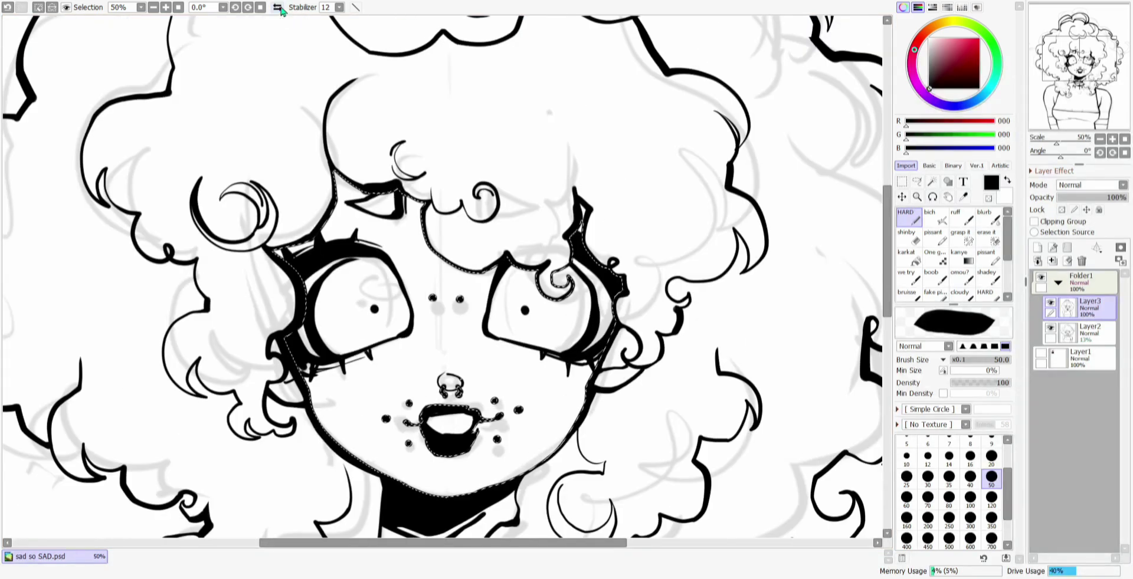
key("ctrl+d")
Ink the wavy neckline below the cross pendants, starting from the hair lock on the left
left_click(1125, 140)
left_click(917, 182)
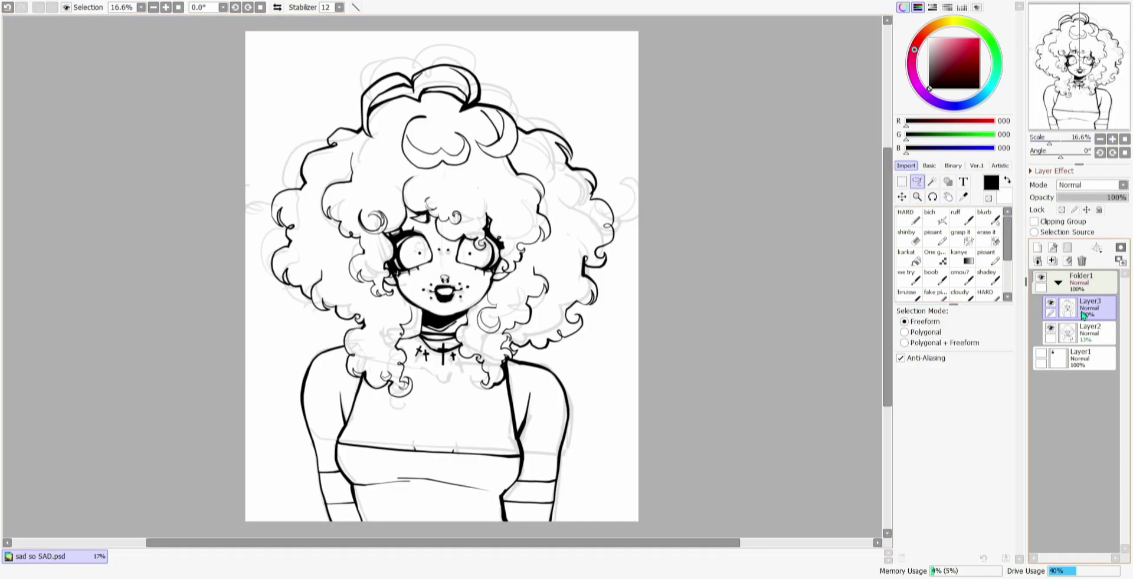
left_click(1112, 140)
left_click(1112, 140)
left_click(1113, 139)
left_click(908, 217)
left_click_drag(886, 280, 886, 333)
left_click_drag(327, 337, 461, 365)
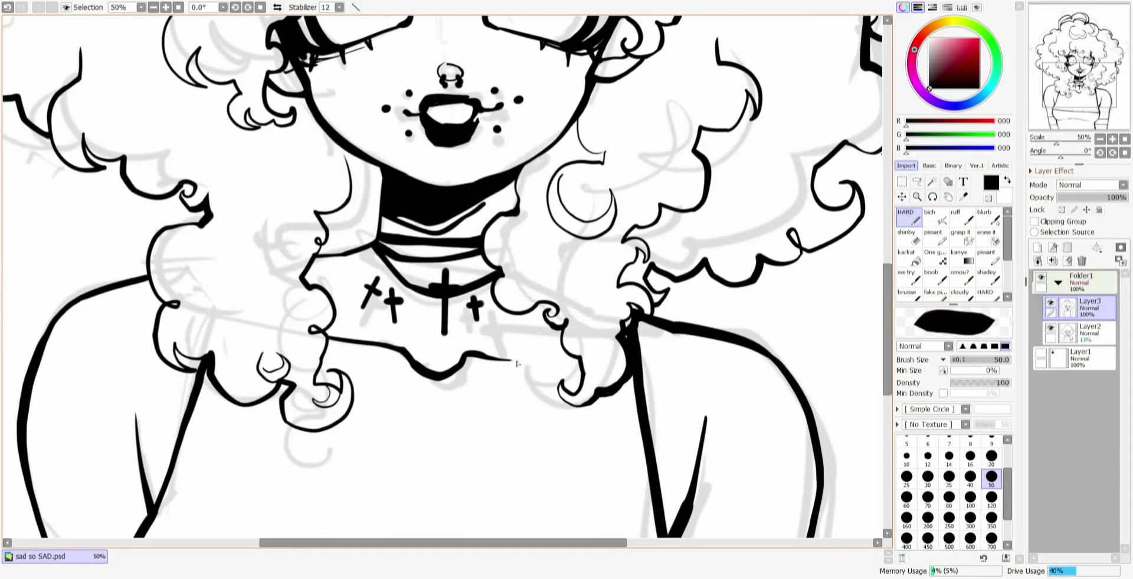
Rotate the canvas to ink the neckline toward the opposite hair lock and erase the excess of the stroke
left_click(1046, 153)
left_click_drag(506, 45, 508, 96)
left_click_drag(521, 157, 523, 198)
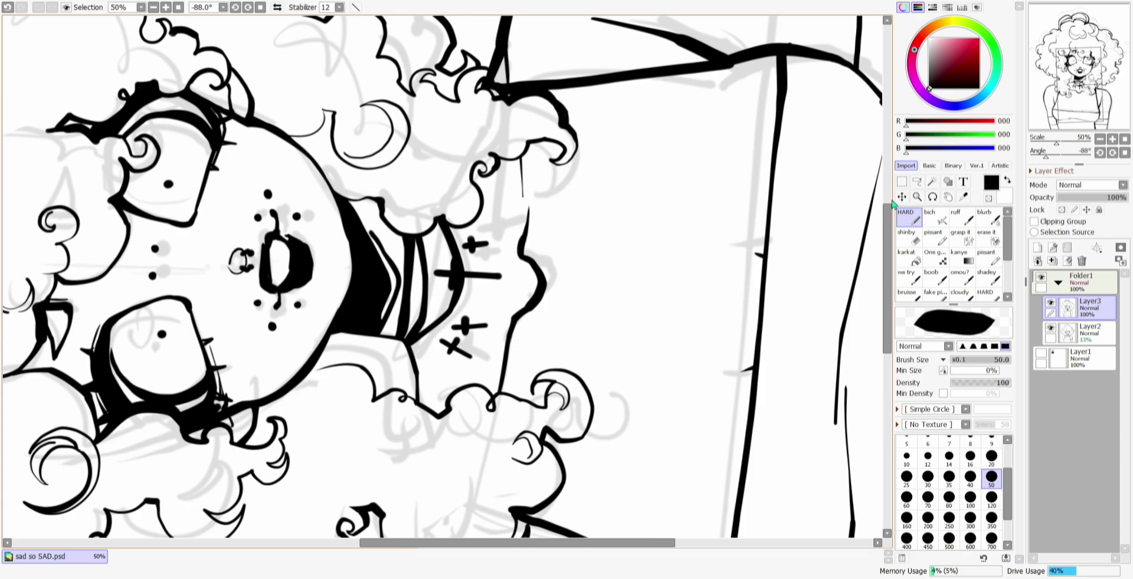
left_click(908, 237)
left_click(533, 217)
Hide the sketch layer, add a new layer beneath the line art, and set an off-white colour (249, 246, 243)
left_click(1124, 139)
left_click(1049, 327)
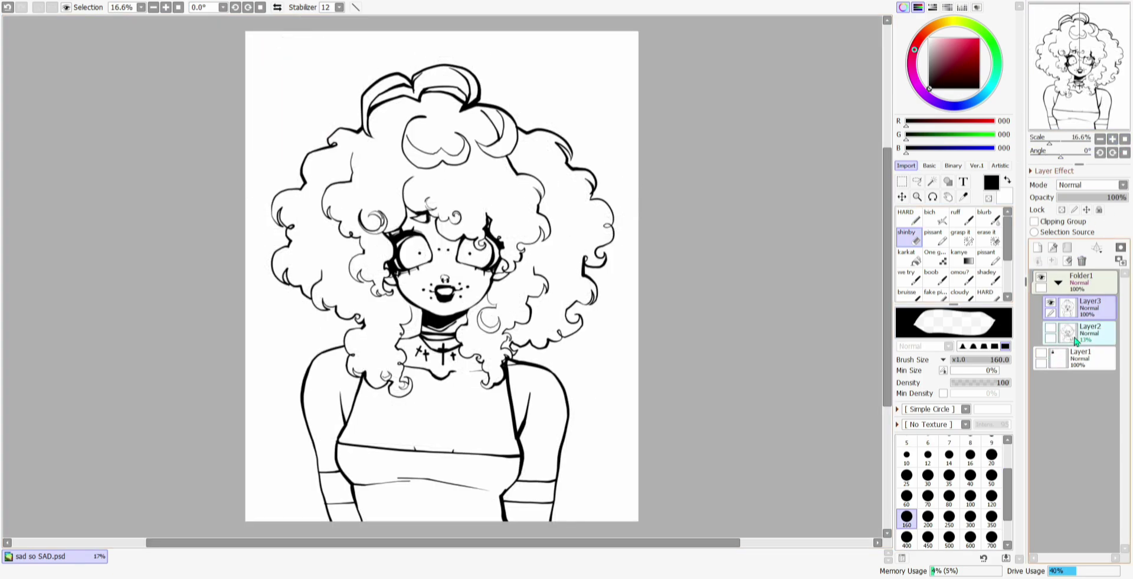
left_click(1037, 247)
left_click(930, 38)
left_click(930, 29)
Set the Magic Wand to sample the merged image and select the background, the upper chest and both shoulders
left_click(932, 182)
left_click(921, 432)
left_click(602, 366)
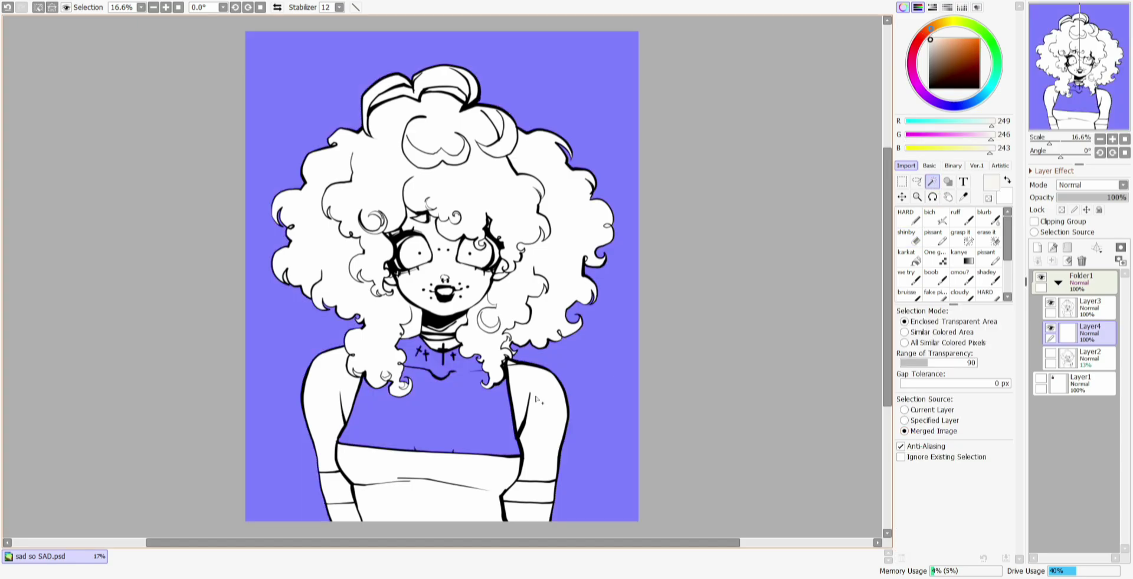
left_click(1112, 140)
left_click(1112, 140)
scroll(577, 358, "down", 2)
left_click(236, 378)
left_click(274, 381)
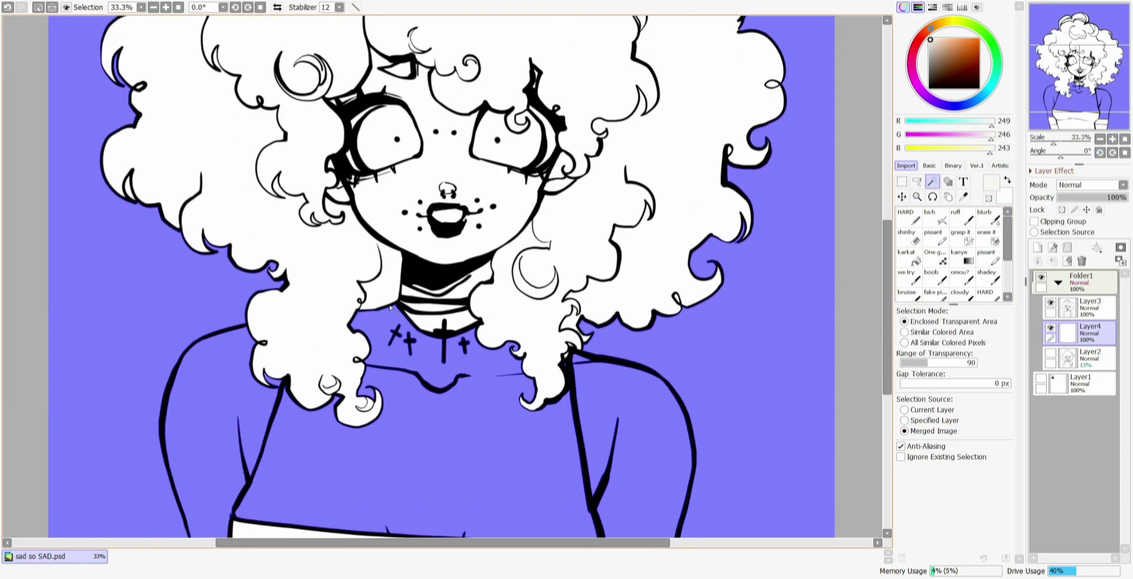
Add the neck gaps, face, ears and eyeballs to the Magic Wand selection
left_click(430, 324)
left_click(437, 308)
left_click(460, 291)
left_click_drag(887, 330, 887, 237)
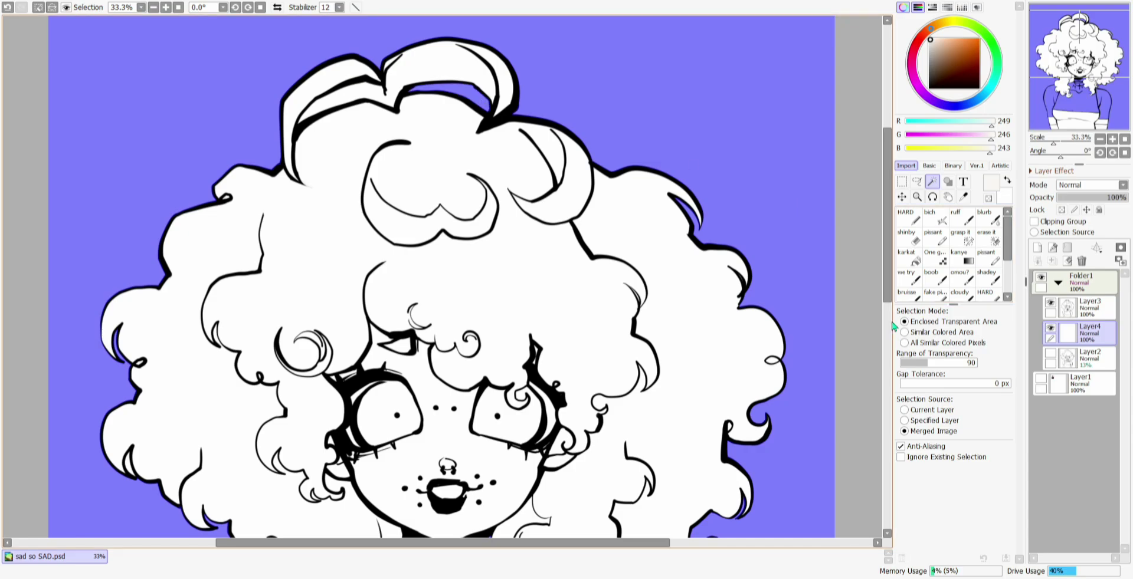
scroll(797, 190, "down", 5)
left_click(344, 278)
left_click(558, 271)
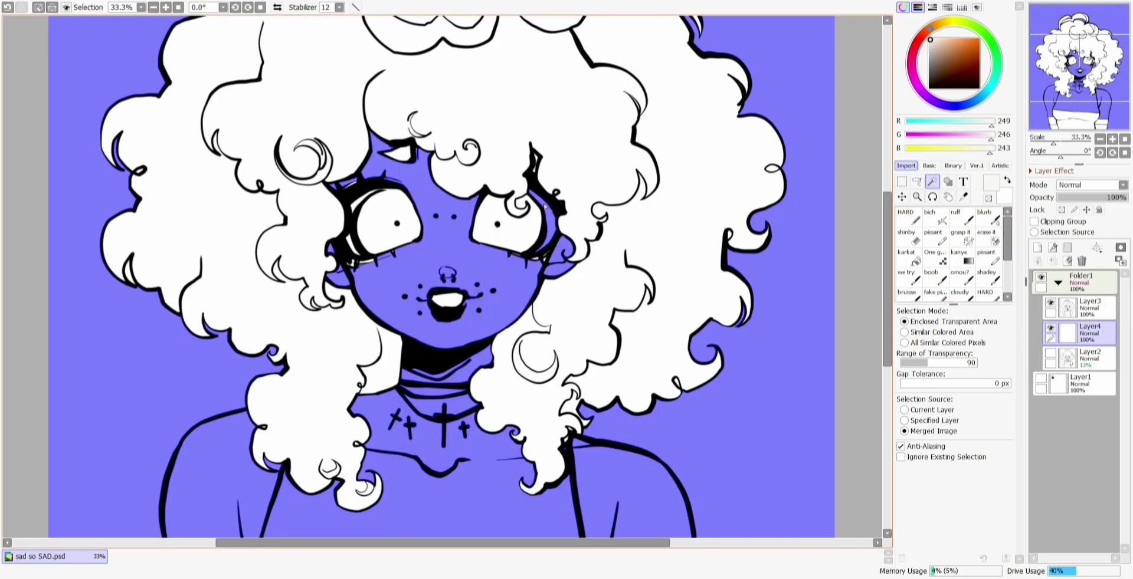
left_click(519, 228)
left_click(392, 213)
Refine the selection around the dark eye shading with the selection brush, undoing stray strokes, and invert it onto the hair and clothing
left_click(961, 237)
left_click_drag(434, 302, 452, 308)
key("ctrl+z")
left_click_drag(353, 257, 372, 246)
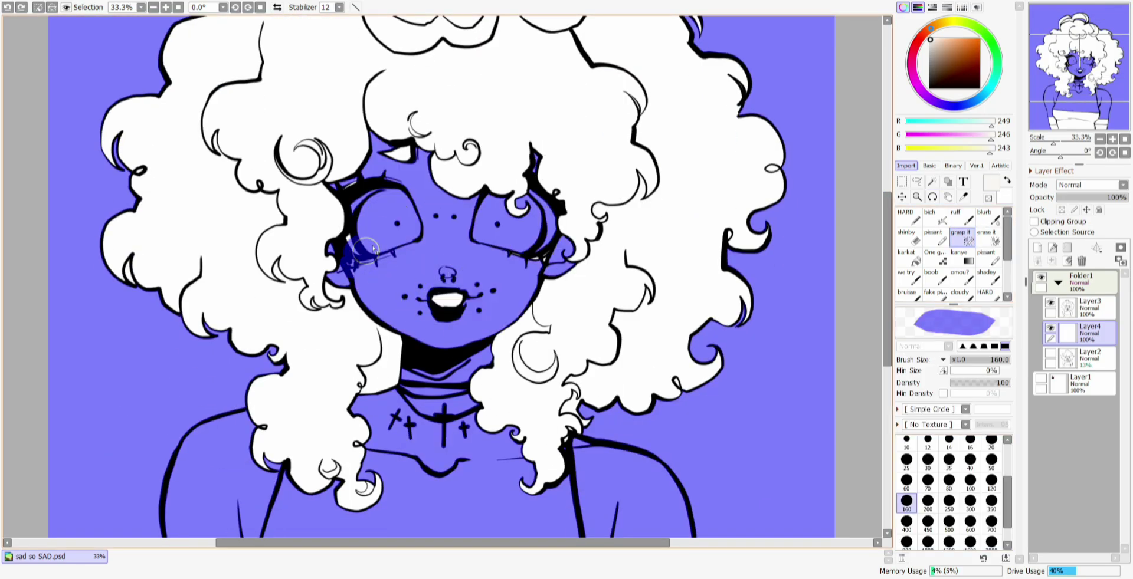
key("ctrl+z")
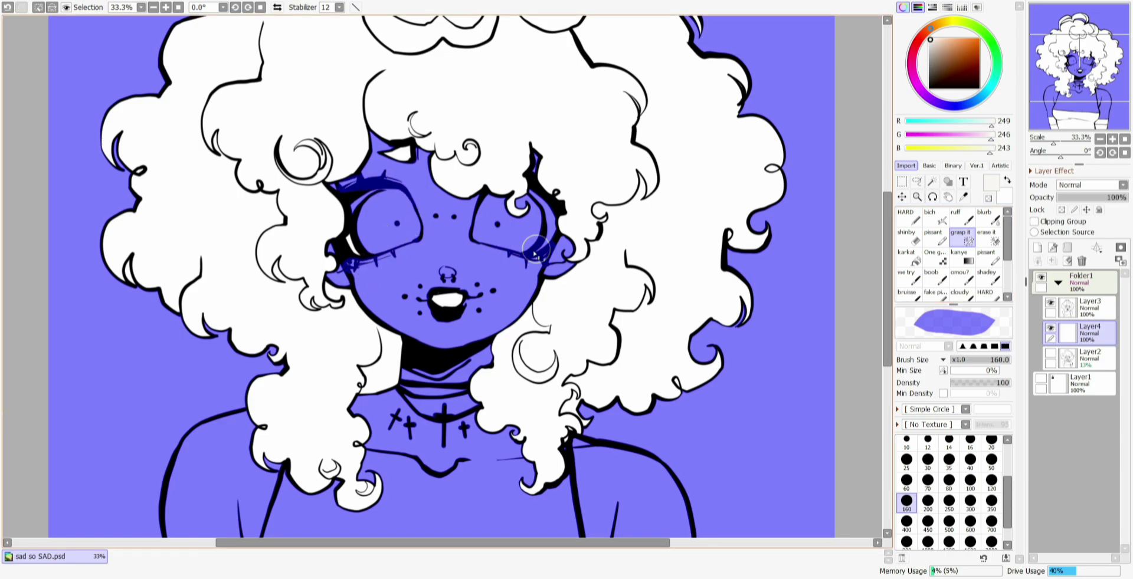
key("e")
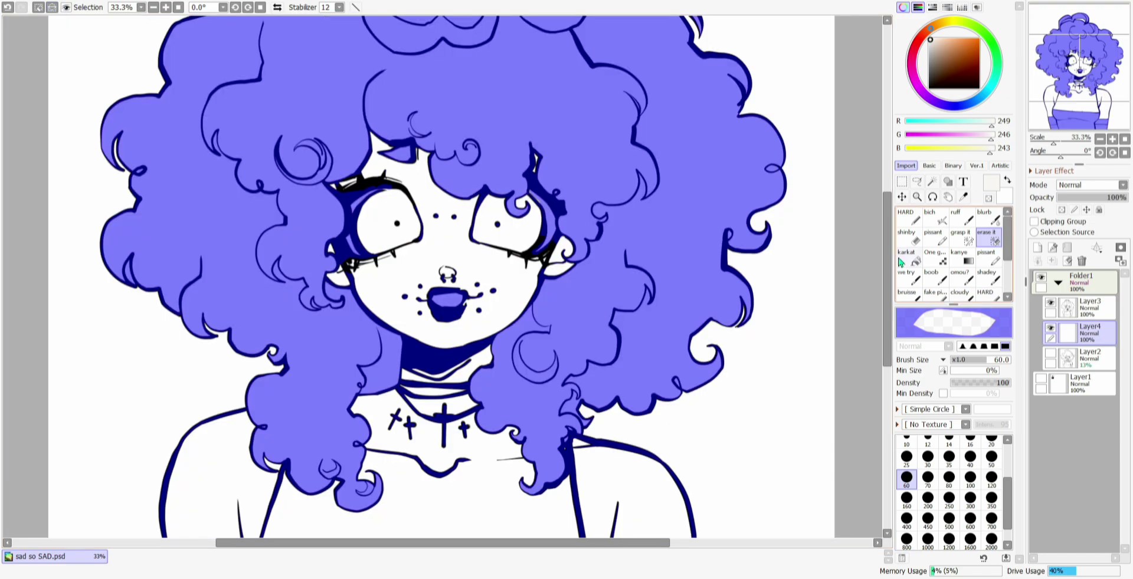
Remove the top and gloves from the selection, then colour the hair off-white with a dusty pink gradient (210, 187, 189) toward the ends
left_click(932, 181)
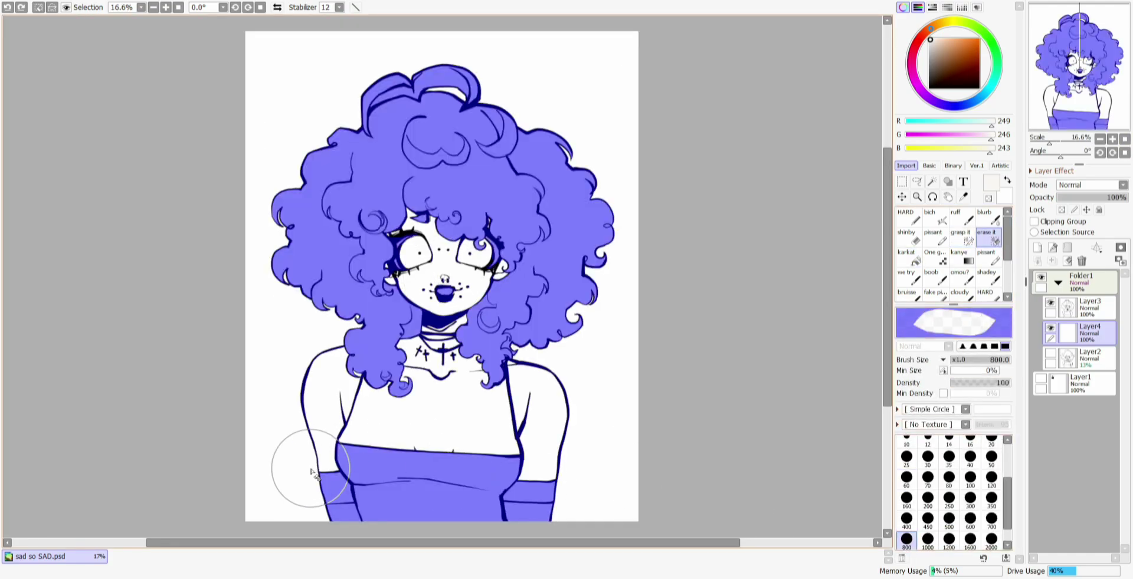
left_click_drag(309, 469, 531, 501)
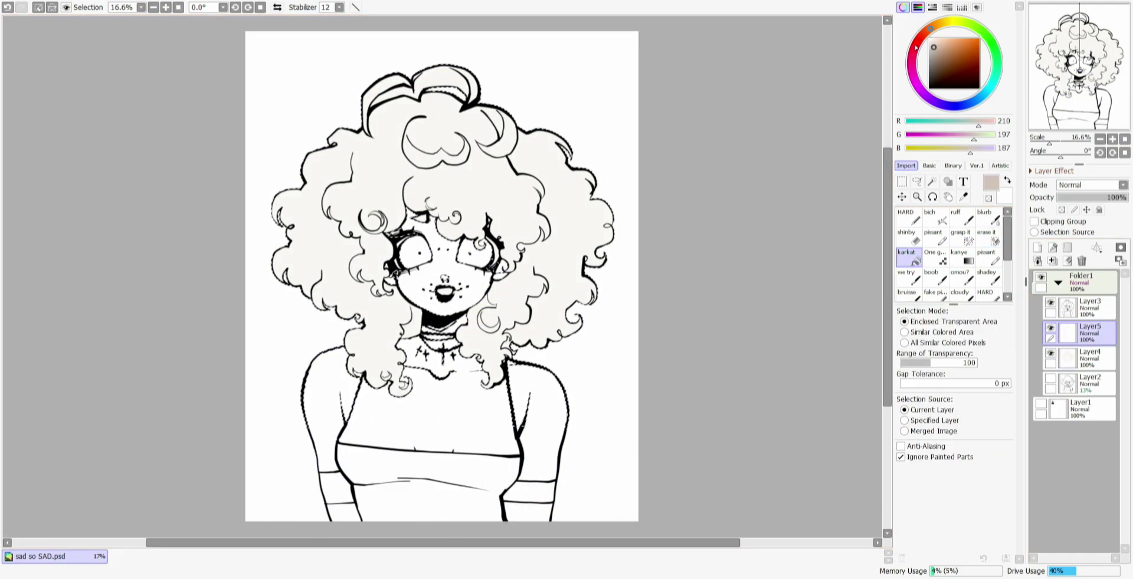
left_click_drag(447, 162, 447, 482)
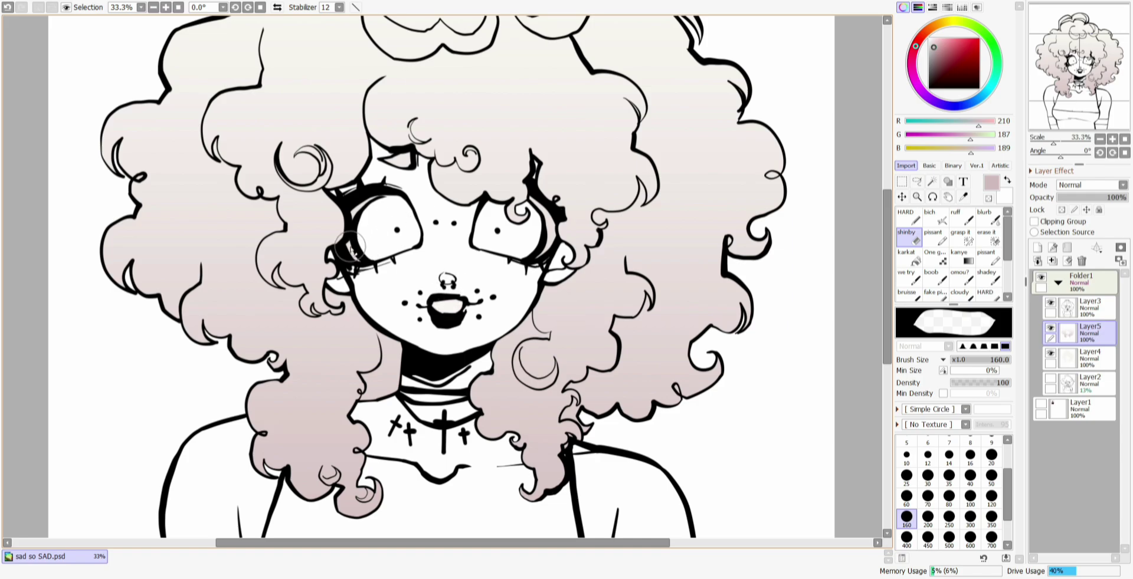
Add a layer above the sketch layer, select both eyeballs, and fill them with olive green (118, 124, 89)
scroll(639, 364, "up", 3)
left_click(1079, 385)
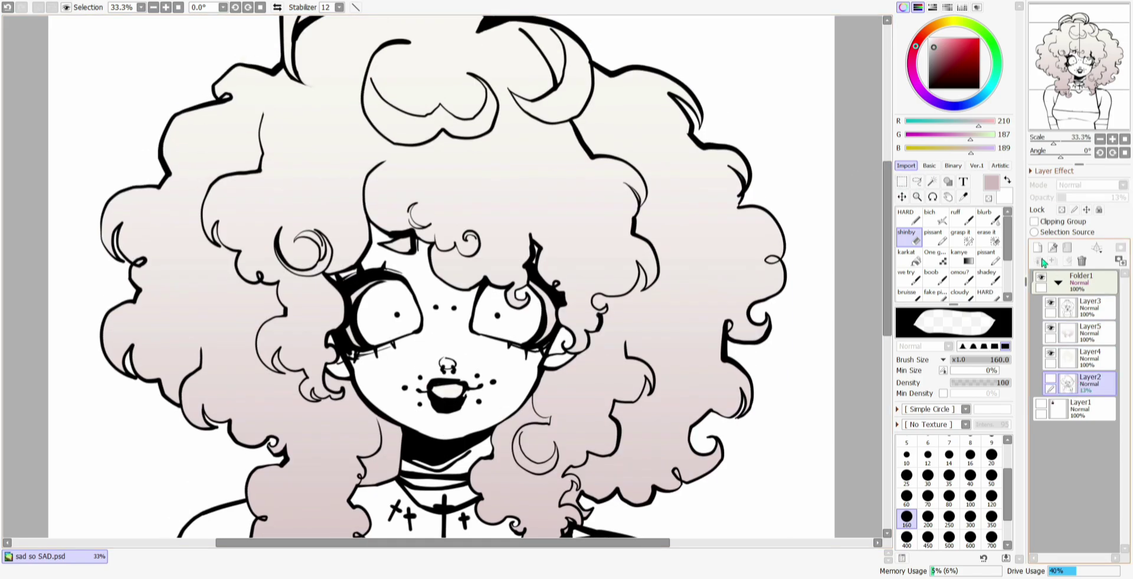
left_click(1037, 248)
left_click(962, 22)
left_click(936, 66)
left_click(932, 181)
left_click(512, 321)
left_click(387, 310)
left_click(963, 241)
left_click_drag(383, 279, 403, 293)
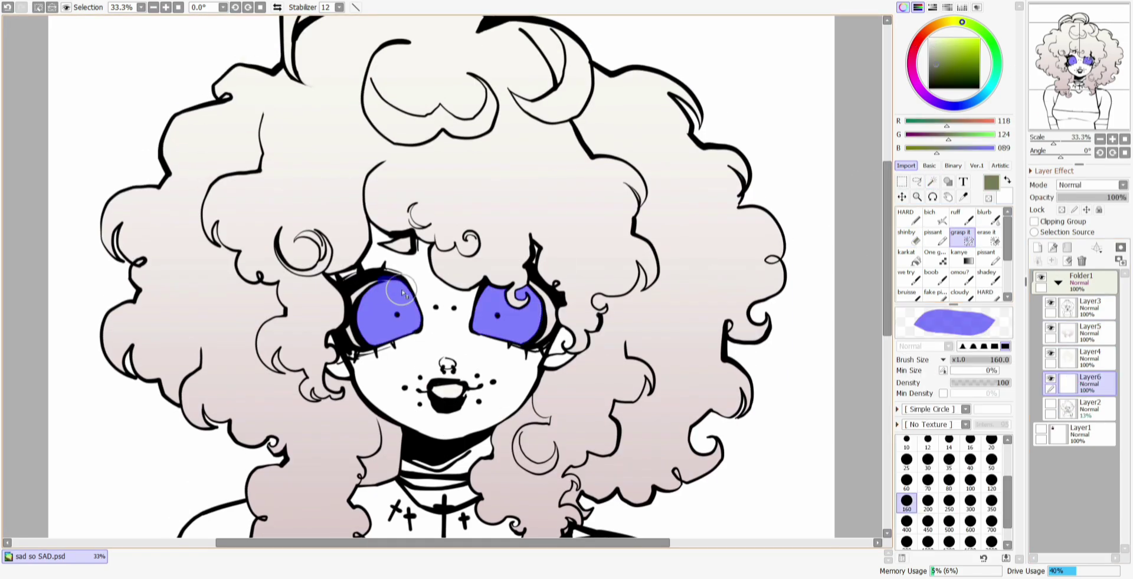
left_click(909, 258)
left_click(513, 321)
left_click(387, 313)
On a new layer, paint yellow-olive rings (186, 179, 82) around the irises and pupils with a size 60 hard brush
left_click(1037, 248)
left_click(943, 53)
left_click(910, 218)
left_click(951, 21)
left_click(950, 51)
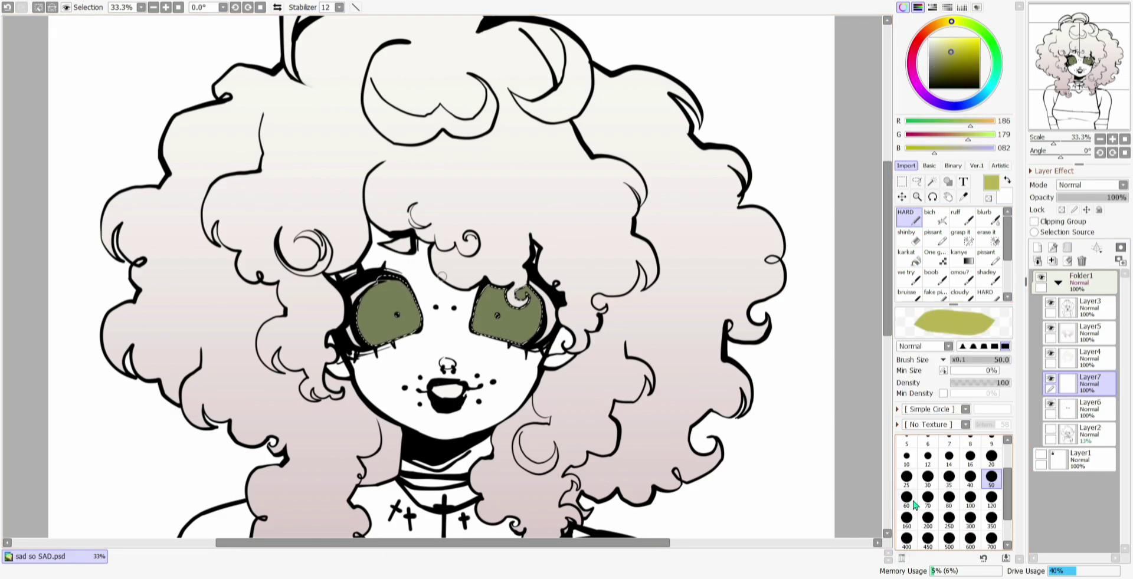
left_click(909, 500)
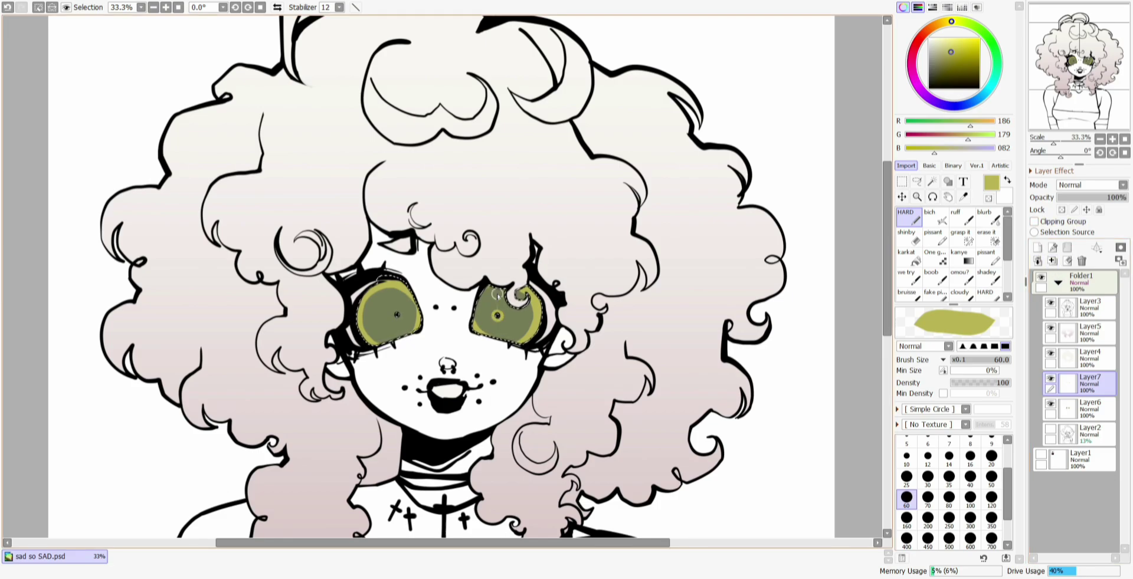
On a new layer above the line art, clear the selection and paint a lime (218, 234, 63) round highlight and small heart in each eye
left_click(1093, 308)
left_click(1037, 248)
left_click(959, 21)
left_click(964, 42)
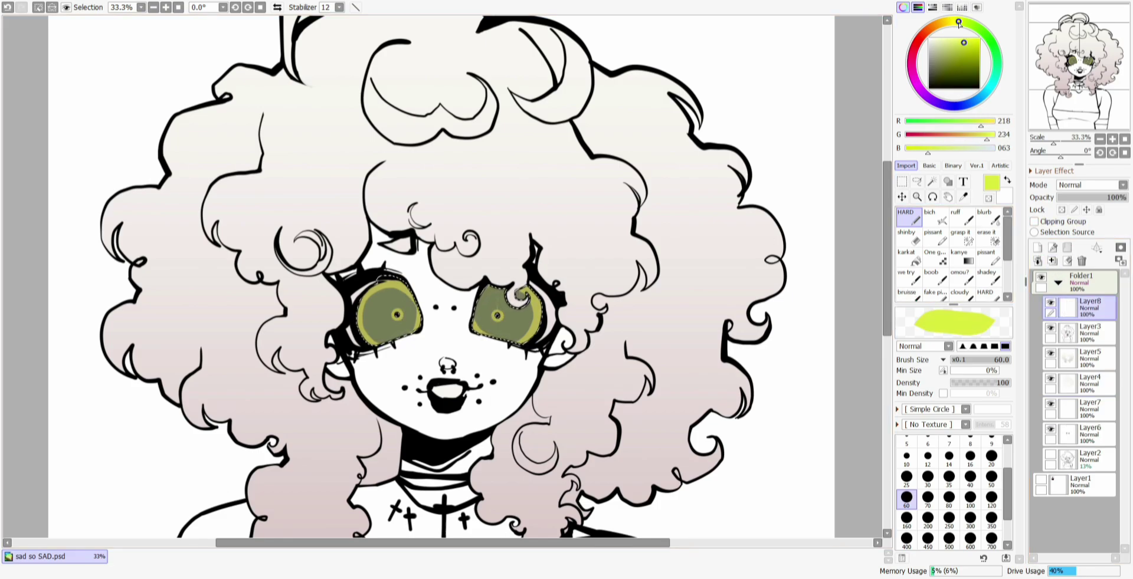
key("ctrl+d")
left_click(907, 518)
left_click_drag(382, 295, 367, 302)
left_click(907, 478)
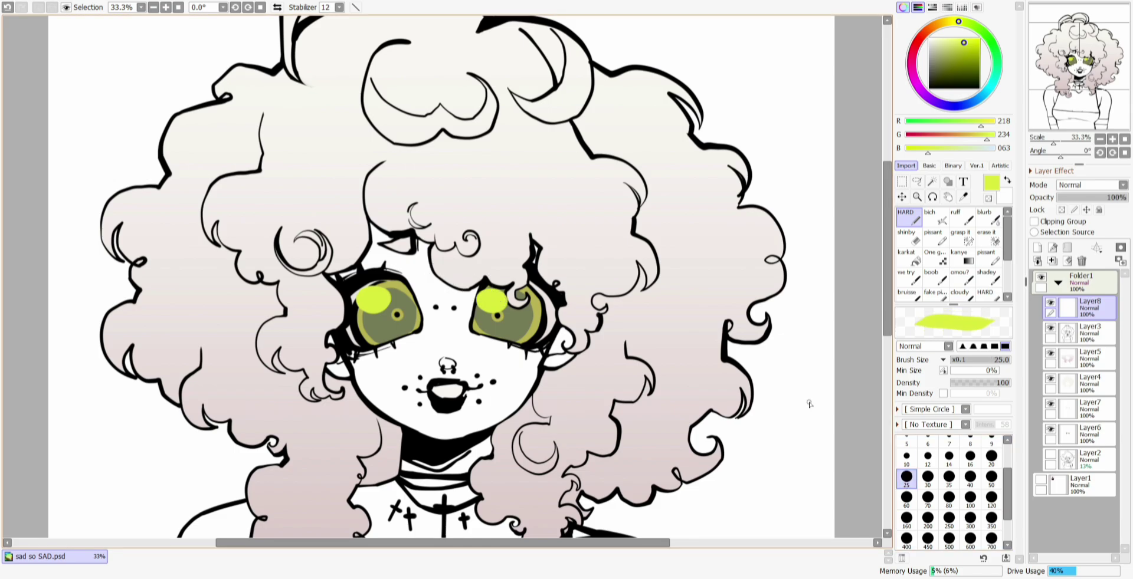
left_click_drag(507, 313, 510, 314)
Paint white (255, 255, 255) highlights inside the lime eye shapes with a size 60 brush
left_click(929, 39)
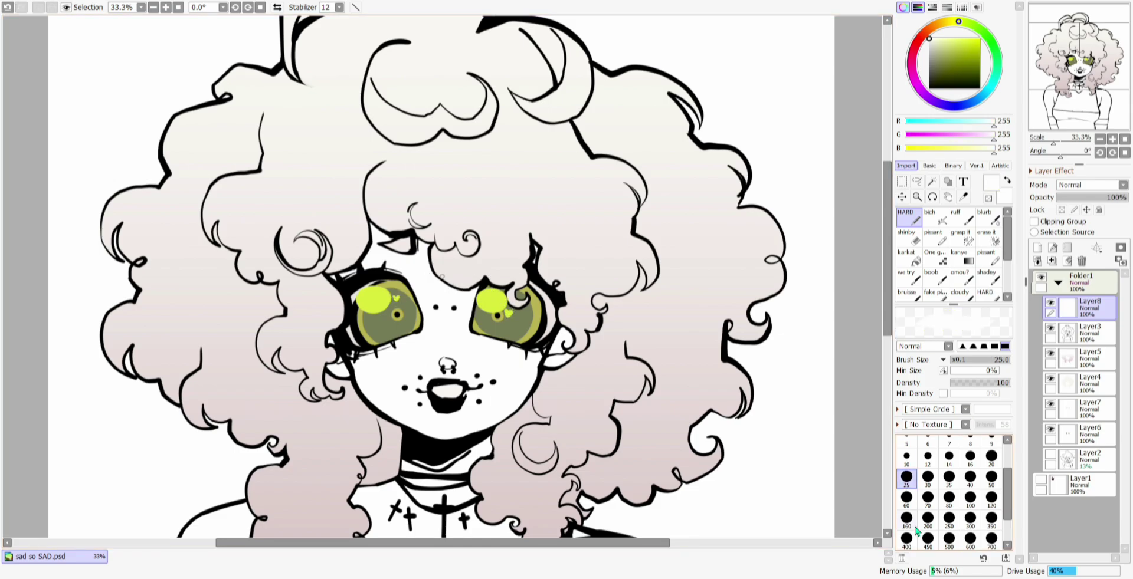
left_click(906, 499)
left_click_drag(367, 298, 376, 300)
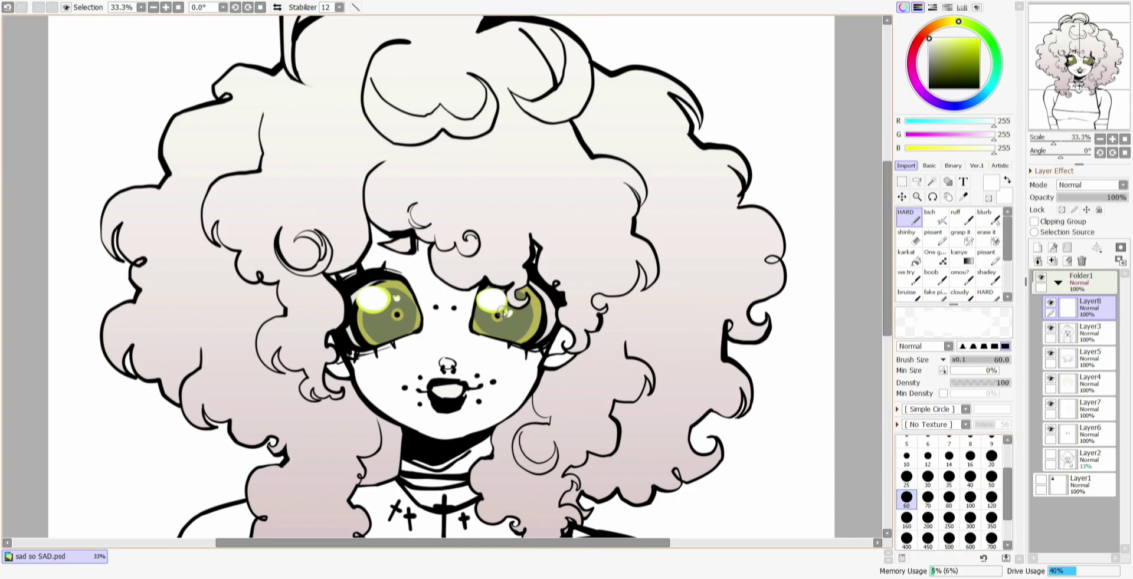
Draw a curved pale pink (226, 211, 211) band across the hair beneath the bun
scroll(709, 373, "up", 3)
left_click(313, 198, "alt")
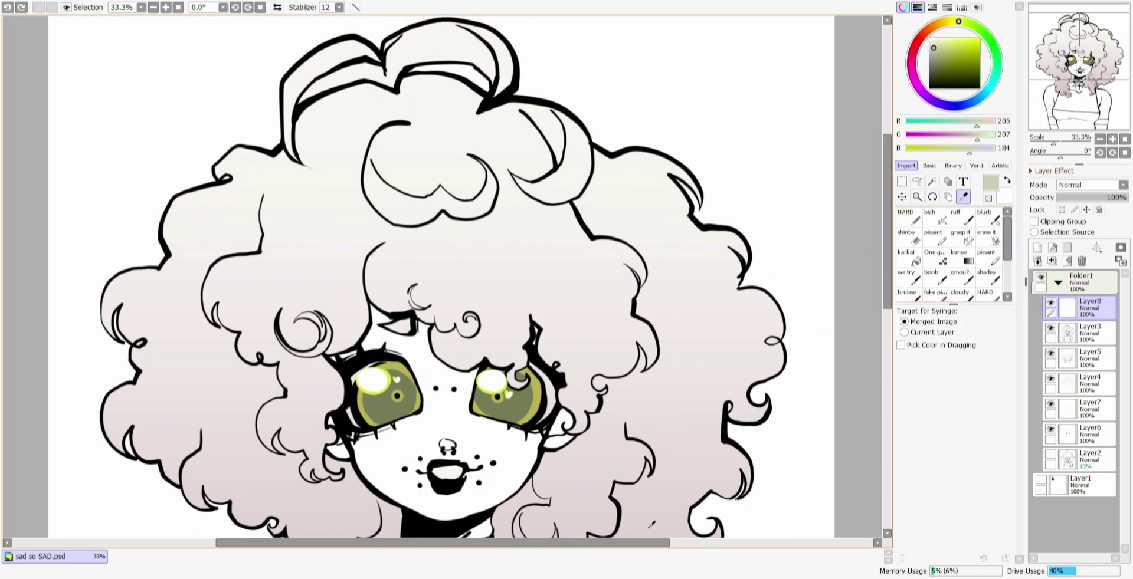
mouse_move(317, 163)
left_mouse_down()
mouse_move(311, 169)
mouse_move(592, 188)
left_mouse_up()
left_click(906, 520)
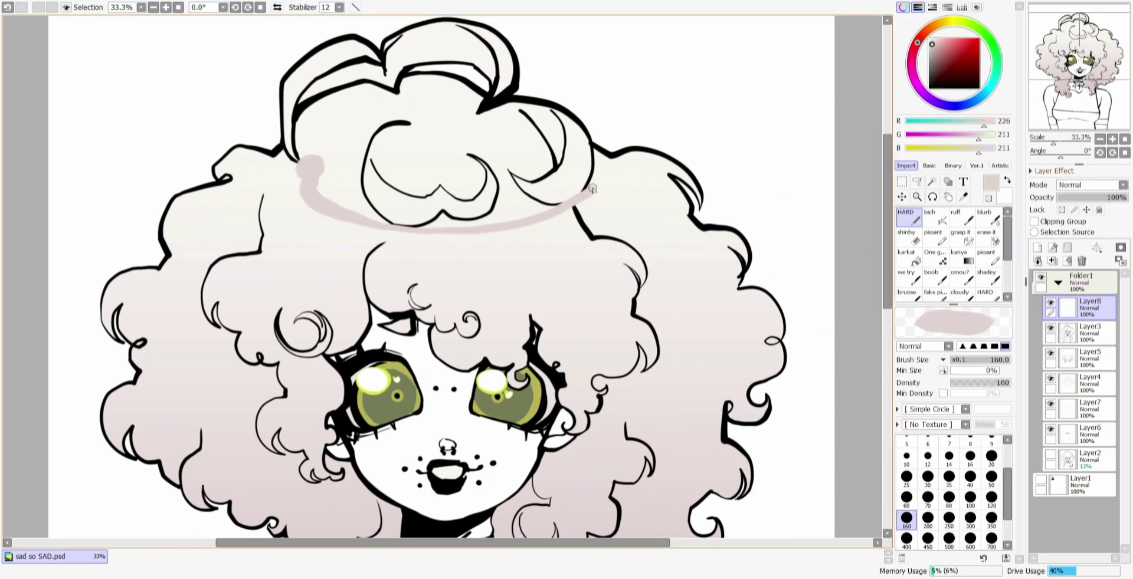
Select the pink band, move it down onto the bangs, and clear the selection
scroll(598, 170, "down", 1)
key("ctrl+t")
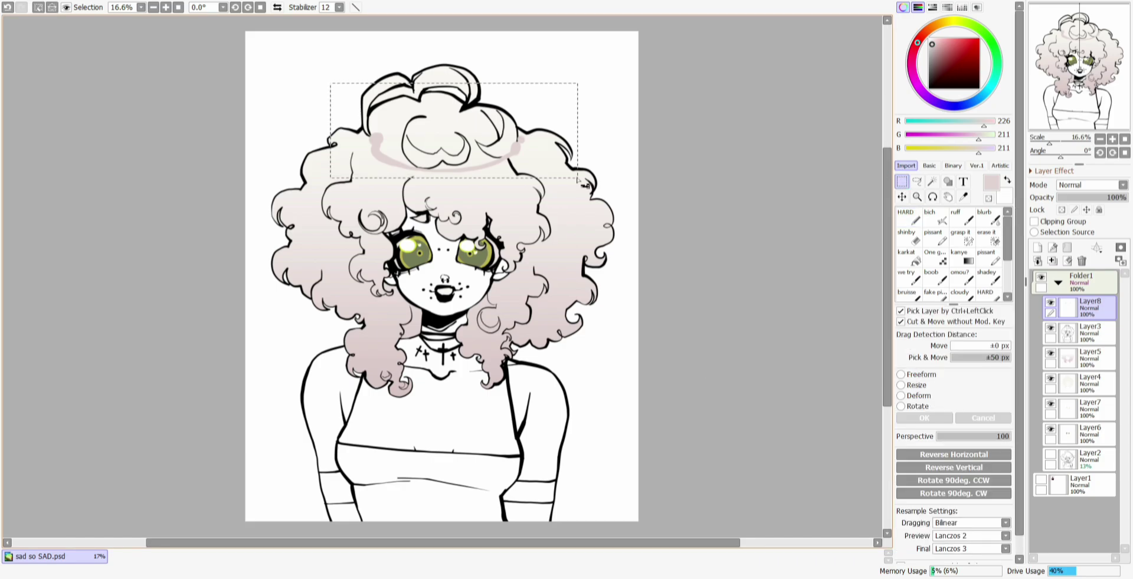
mouse_move(497, 151)
left_mouse_down()
mouse_move(488, 189)
mouse_move(476, 166)
left_mouse_up()
key("Return")
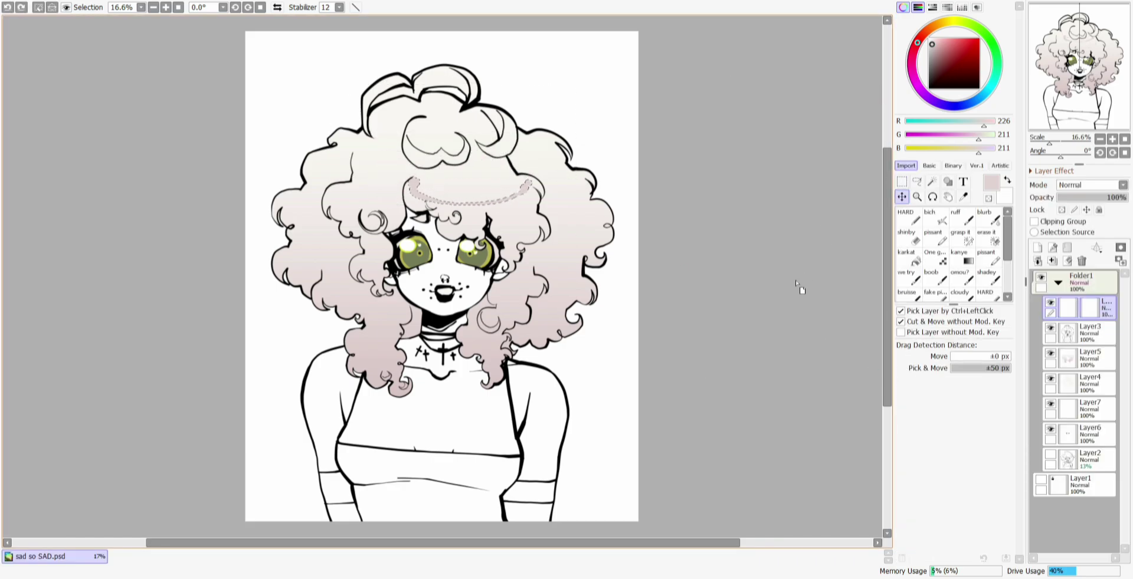
left_click(911, 185)
left_click(823, 213)
Activate the off-white hair layer, sample its colour, and select the lowest section of both gloves with the Magic Wand
left_click(1112, 140)
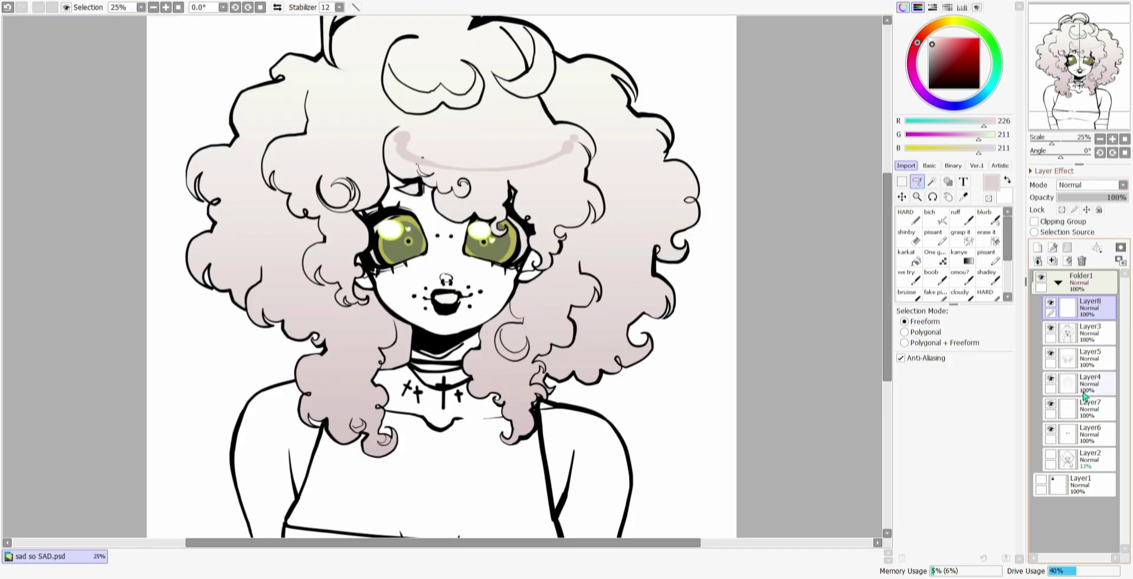
left_click(1088, 387)
key("alt")
left_click(449, 47)
left_click(1050, 354)
left_click(1050, 354)
left_click(932, 182)
left_click_drag(887, 277, 886, 340)
left_click(571, 475)
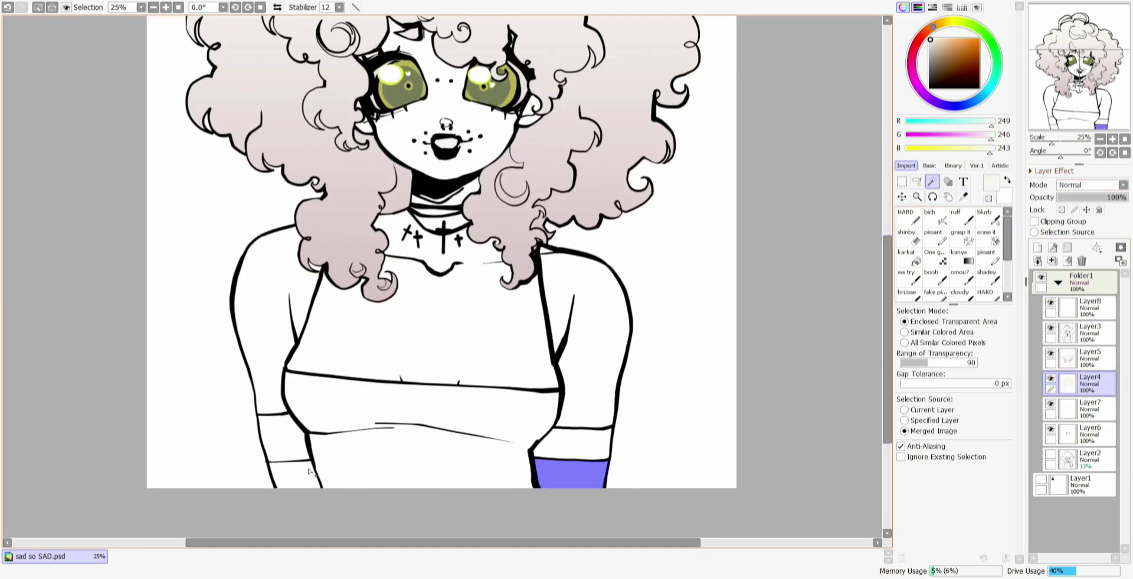
left_click(295, 475)
Undo the glove fill and fill the lowest glove sections with warm grey (136, 130, 124) on a new layer beneath the eye colours
left_click(908, 257)
key("ctrl+z")
left_click(1037, 248)
left_click(931, 61)
left_click_drag(1089, 384, 1074, 474)
left_click(571, 474)
left_click(917, 182)
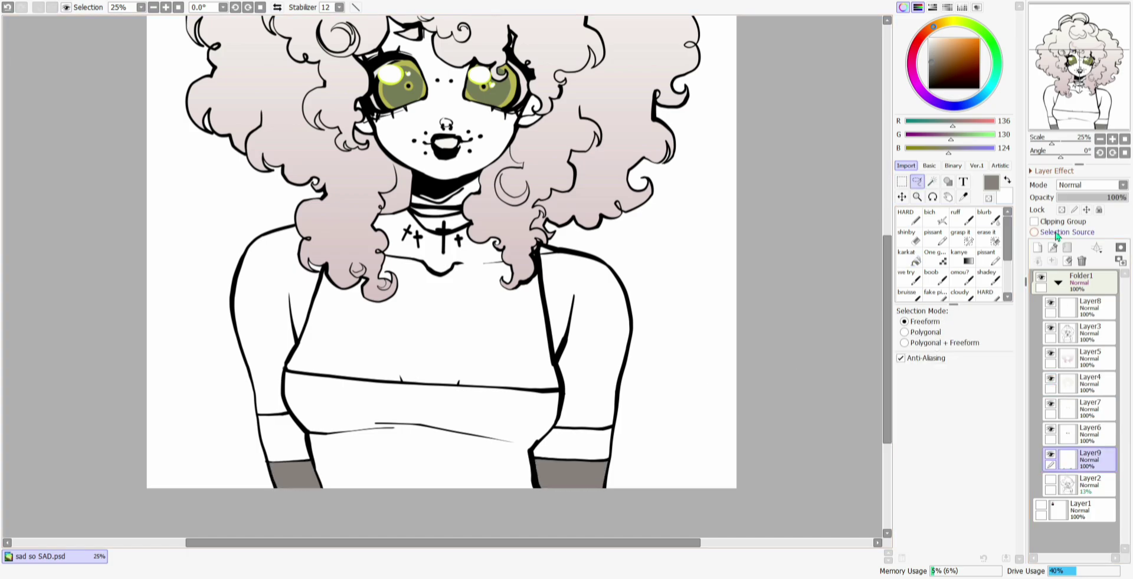
On a new layer, select the top and the upper glove bands and fill them with dark grey (70, 65, 64)
left_click(1037, 247)
left_click(925, 39)
left_click(930, 75)
left_click(933, 182)
left_click(425, 407)
left_click(582, 444)
left_click(285, 438)
left_click(909, 258)
left_click(917, 182)
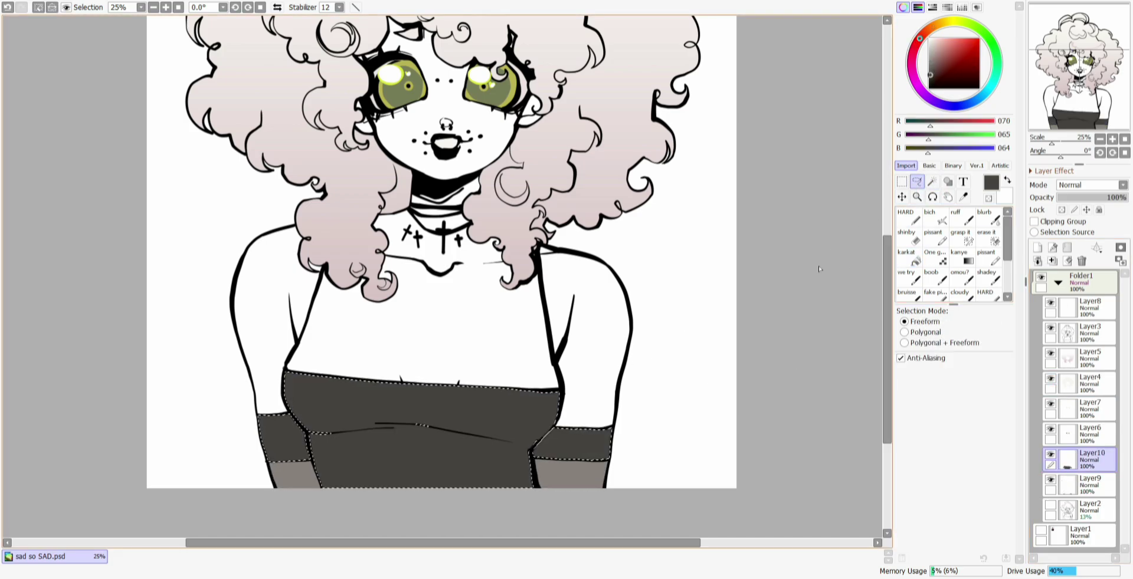
Add a skin layer above the sketch, briefly show the reference image to sample its skin, and set the brown to (112, 71, 61)
left_click(1125, 140)
left_click(1091, 511)
left_click(1037, 248)
left_click_drag(1125, 507, 1124, 538)
left_click(1040, 534)
left_click(963, 197)
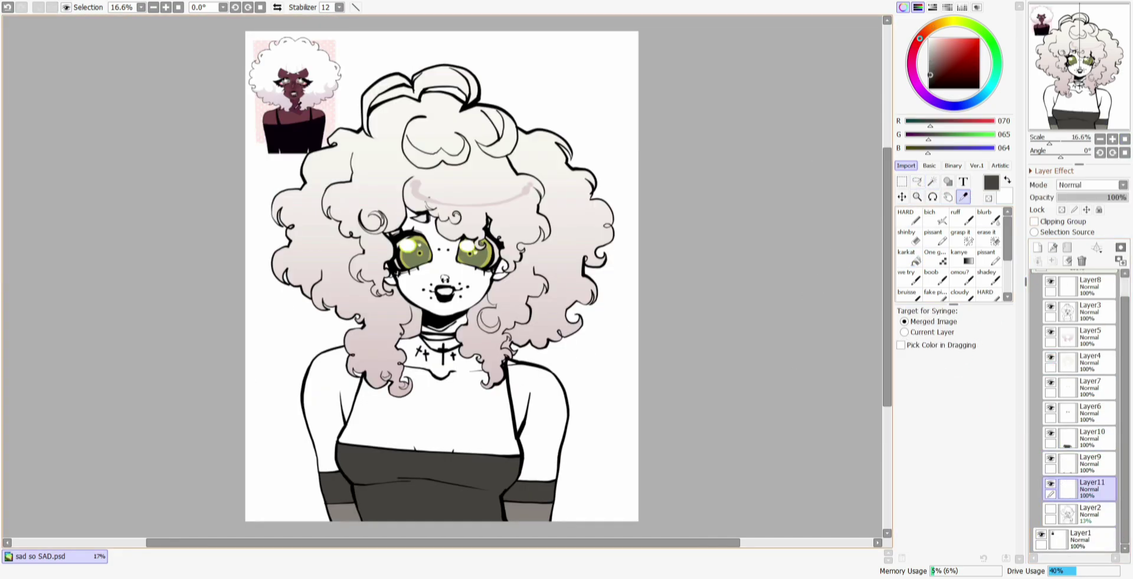
left_click(284, 114)
left_click(939, 66)
left_click(922, 35)
left_click(1041, 534)
Select the background and most of the hair, invert the selection onto the body, and fill it with the skin brown
left_click(932, 182)
left_click(617, 339)
left_click(962, 238)
mouse_move(504, 338)
left_mouse_down()
mouse_move(535, 222)
mouse_move(361, 328)
left_mouse_up()
left_click(932, 181)
left_click(566, 200)
left_click(52, 8)
left_click(909, 257)
left_click(519, 389)
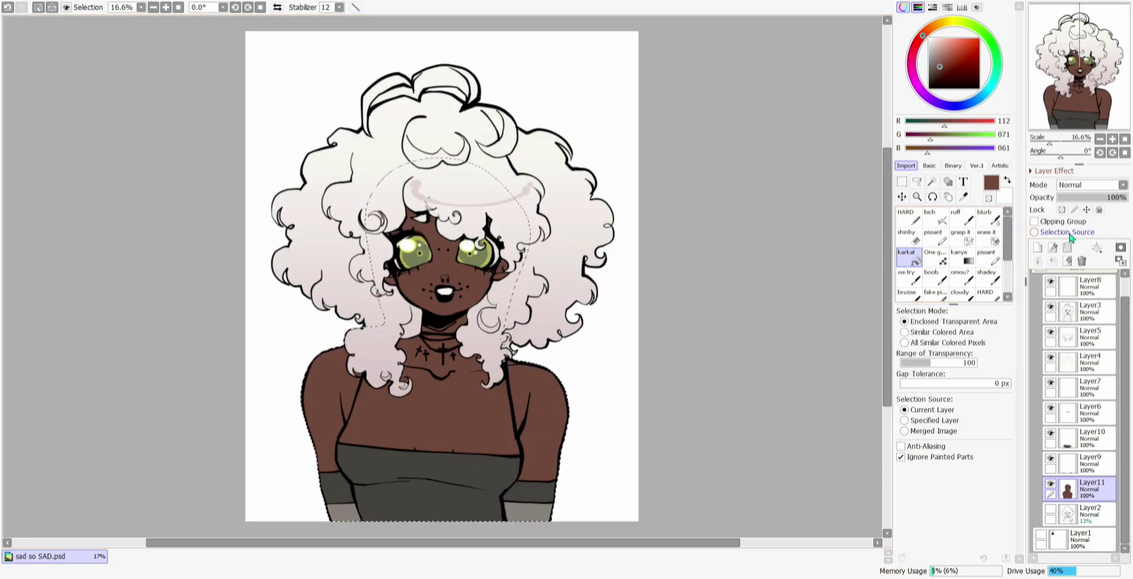
left_click(1037, 247)
left_click(1113, 140)
left_click(1113, 139)
key("ctrl+z")
scroll(1095, 275, "up", 1)
Fill a new layer above the collapsed folder with black and set its blending mode to Saturation
left_click(1058, 282)
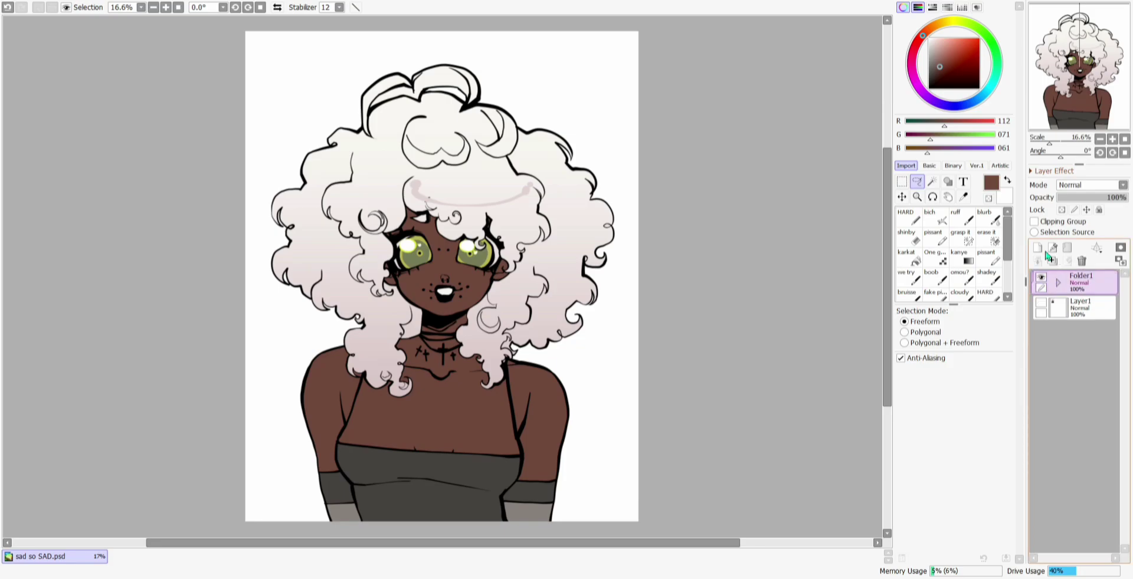
left_click(1037, 247)
left_click(944, 89)
left_click(909, 257)
left_click(590, 265)
left_click(1091, 185)
left_click(1092, 483)
Expand the folder and refill the top and upper glove bands with dark purple (34, 23, 34) on their transparency-locked layer
left_click(1063, 305)
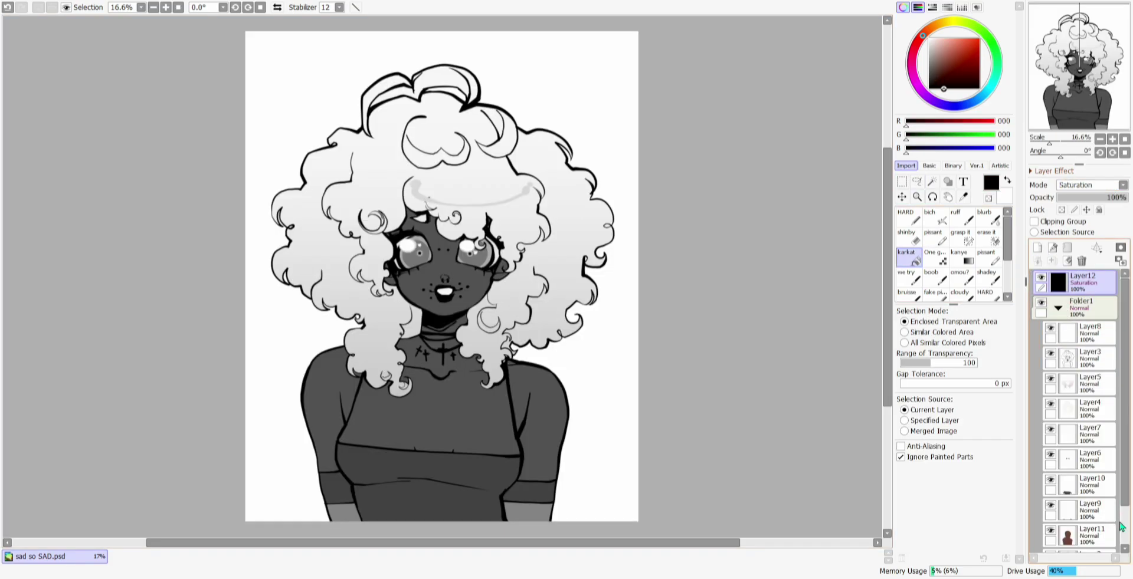
left_click(1122, 524)
left_click(1091, 439)
left_click(443, 481)
Lock the olive eye layer's transparency, refill the lowest glove sections with plum (64, 47, 58), and hide the Saturation layer
left_click(1091, 413)
left_click(1062, 210)
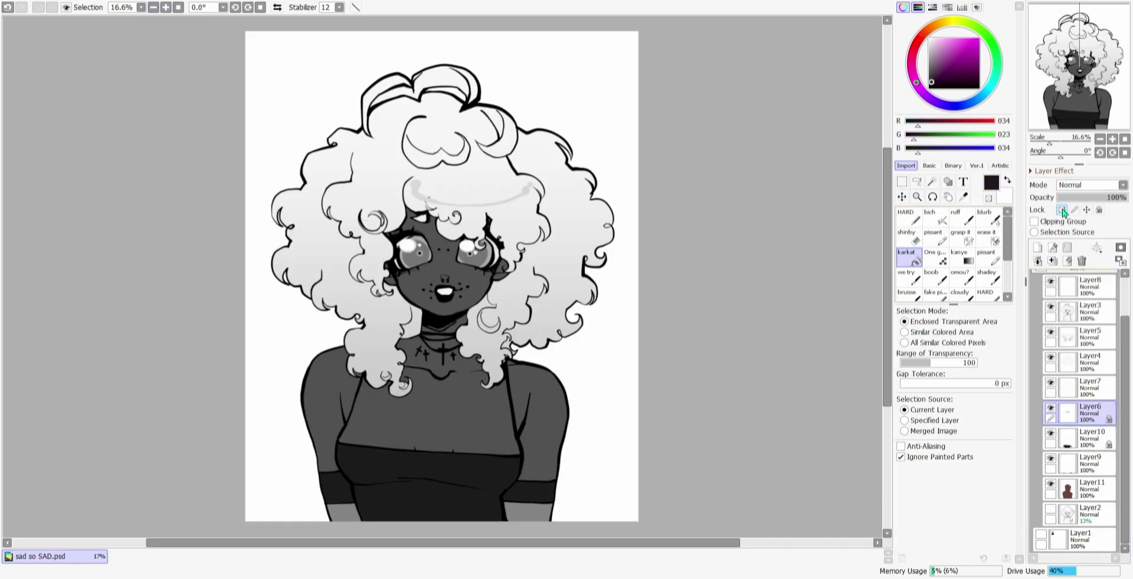
left_click(1051, 408)
key("ctrl+z")
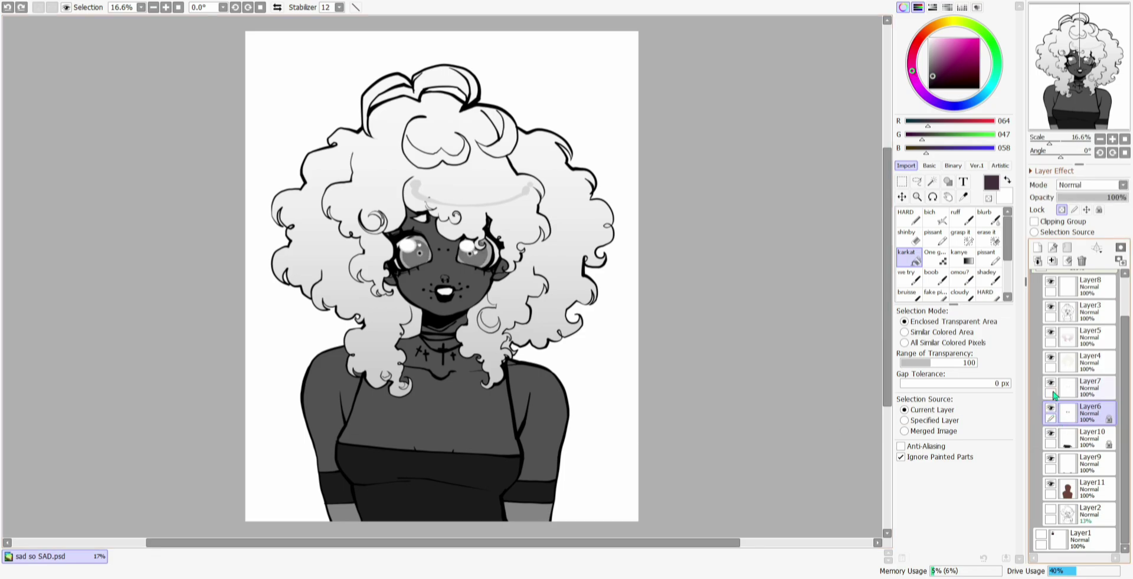
left_click(1089, 466)
scroll(1119, 289, "up", 2)
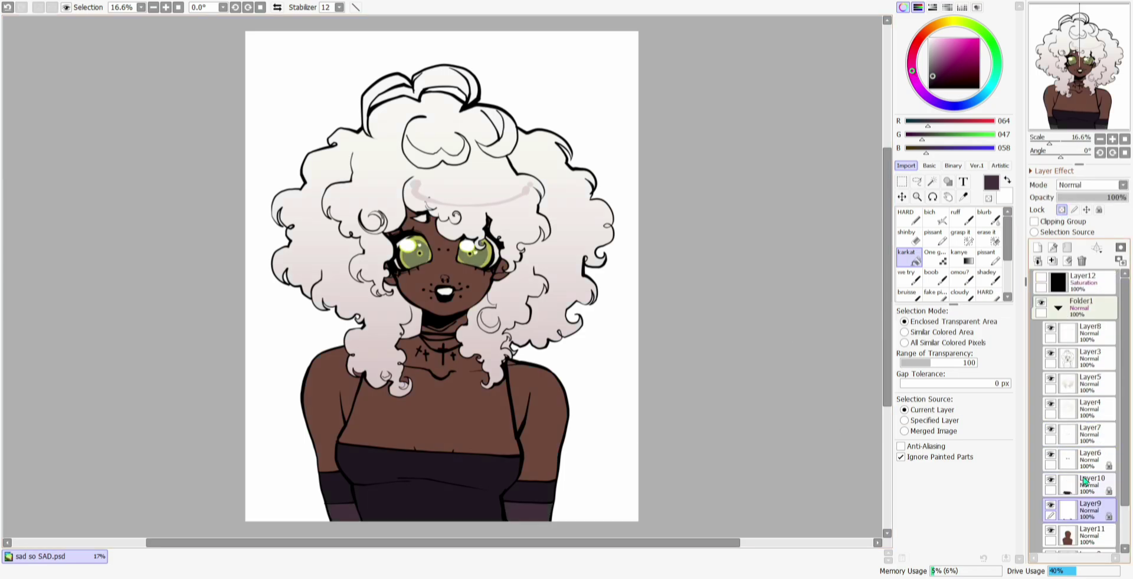
Sample the skin brown from the face and load the skin layer's painted area as a selection
left_click(1124, 536)
left_click(1091, 489)
left_click(963, 197)
scroll(449, 260, "up", 2)
left_click(449, 259)
left_click(1068, 489, "ctrl")
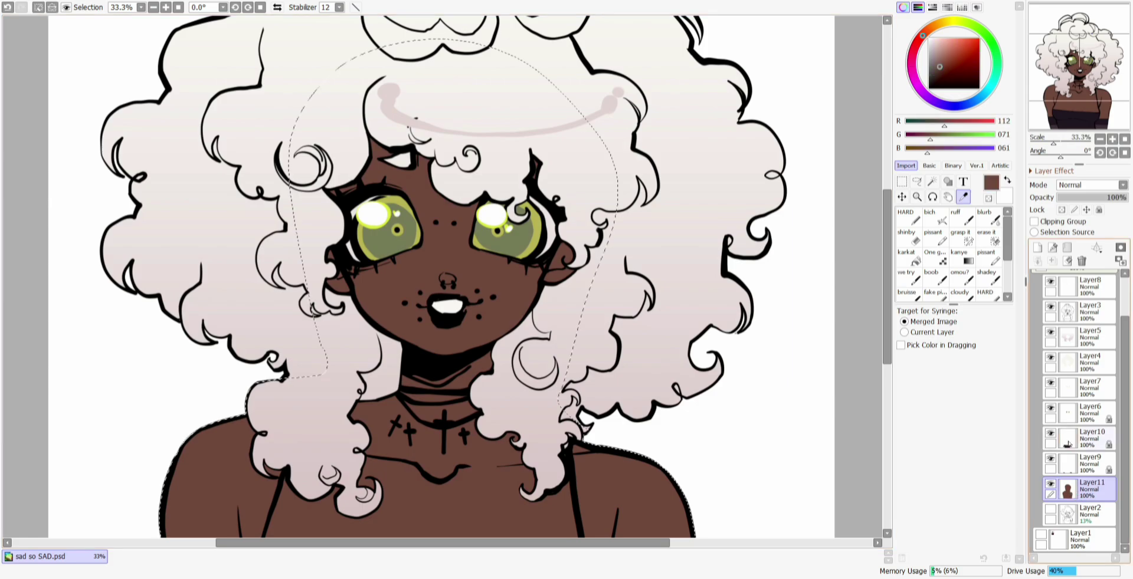
On a new layer, paint reddish-brown (91, 45, 41) blush across the cheeks and nose bridge with a size 160 hard brush
left_click(1037, 248)
left_click(939, 71)
left_click(919, 39)
left_click(908, 217)
mouse_move(524, 272)
left_mouse_down()
mouse_move(487, 252)
mouse_move(332, 231)
left_mouse_up()
left_click_drag(354, 278, 416, 263)
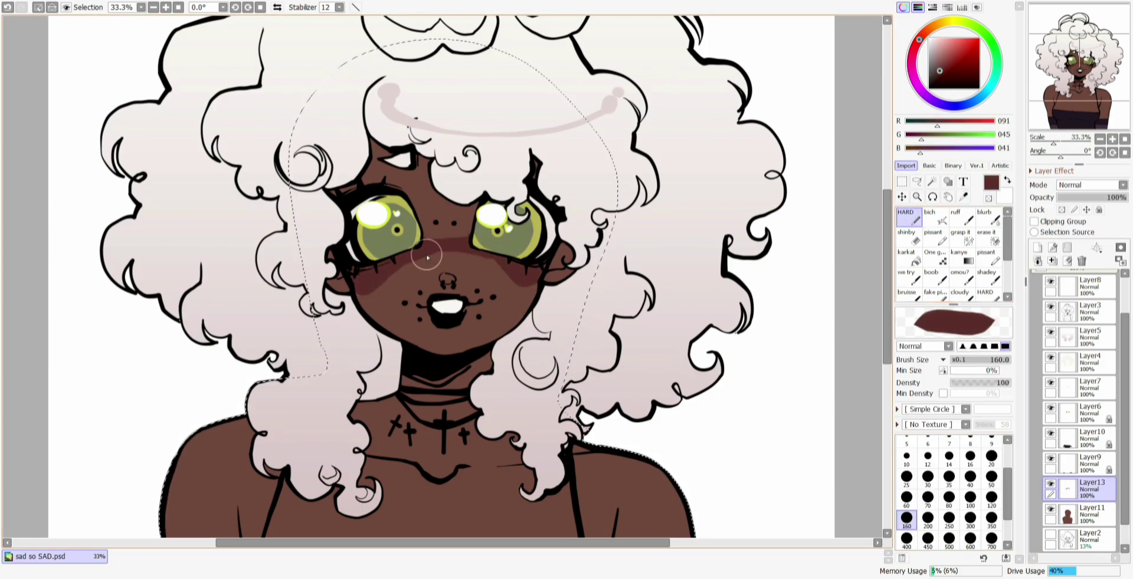
Add another layer, paint deeper red-brown (73, 26, 29) blush under both eyes, and clear the selection
key("ctrl+shift+n")
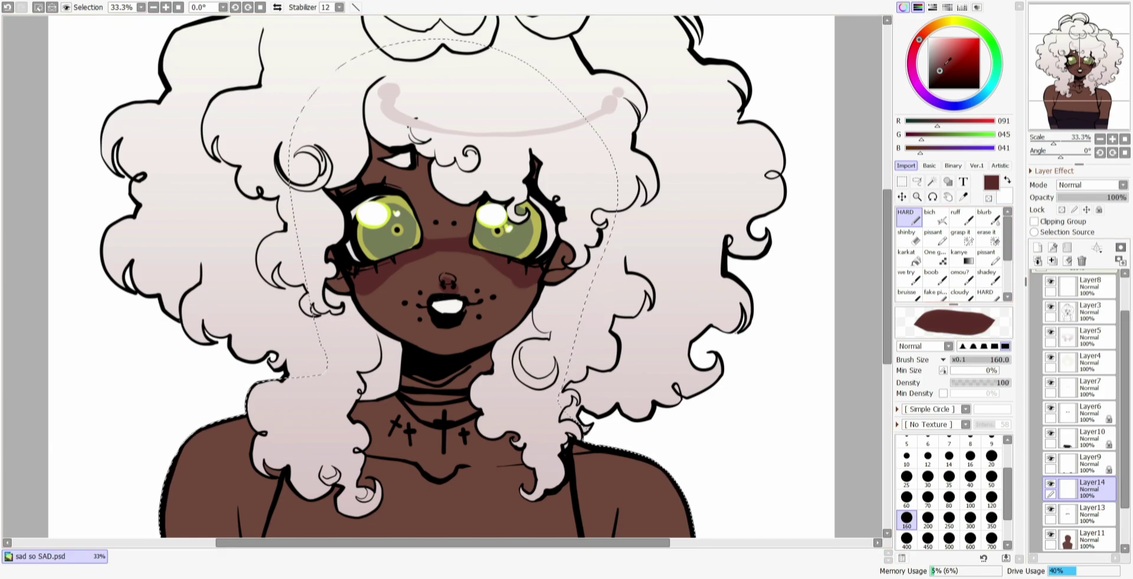
left_click(939, 74)
left_click(915, 45)
left_click_drag(533, 268, 488, 250)
left_click_drag(357, 273, 388, 264)
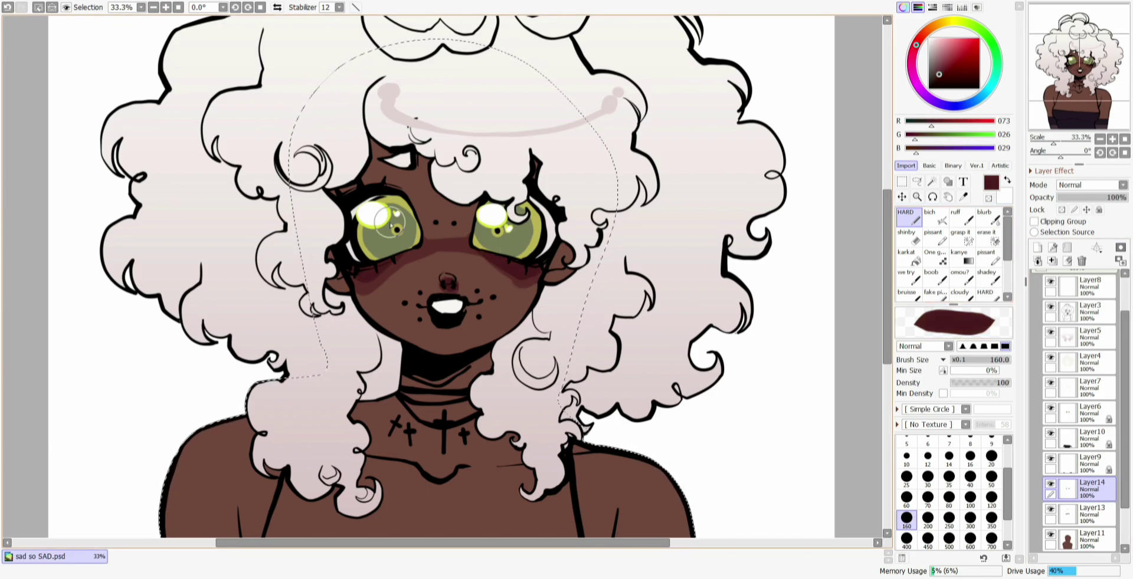
left_click(1125, 139)
left_click(917, 181)
left_click(826, 170)
Lock the line art layer's transparency and recolour its lines very dark red (49, 0, 1) with a large hard brush
left_click(1091, 312)
left_click(1061, 210)
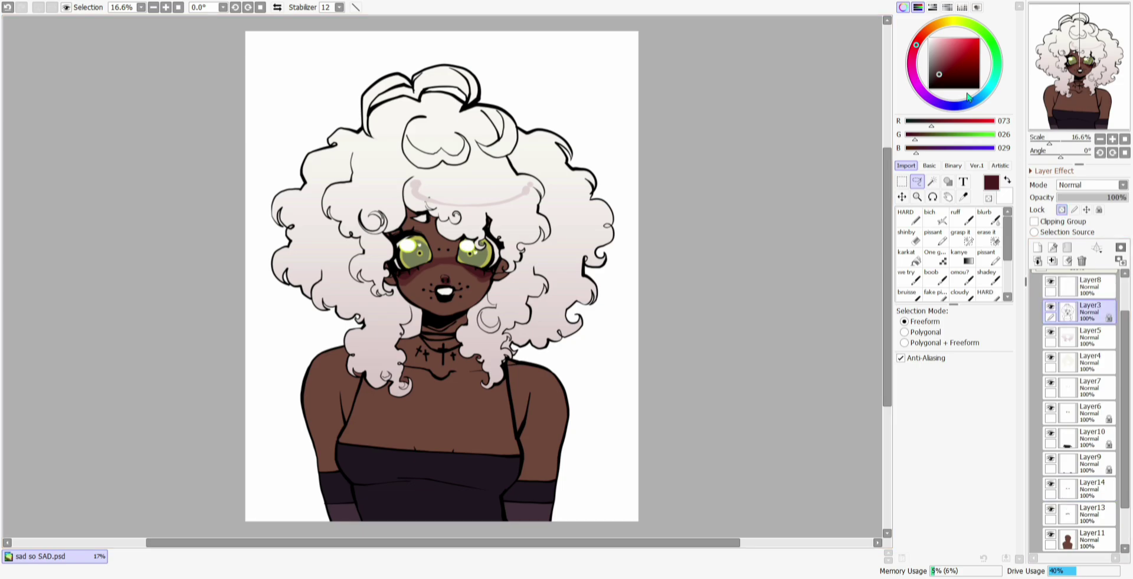
left_click(940, 80)
left_click(908, 217)
left_click_drag(515, 371, 531, 382)
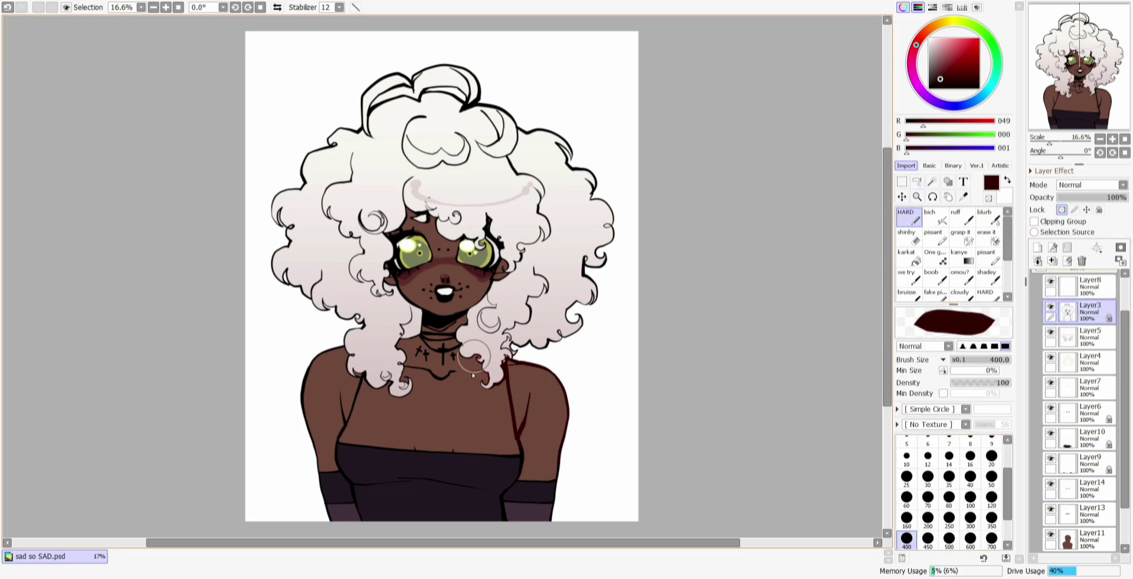
left_click(991, 540)
left_click_drag(455, 115, 386, 255)
left_click(961, 258)
left_click_drag(454, 444, 454, 443)
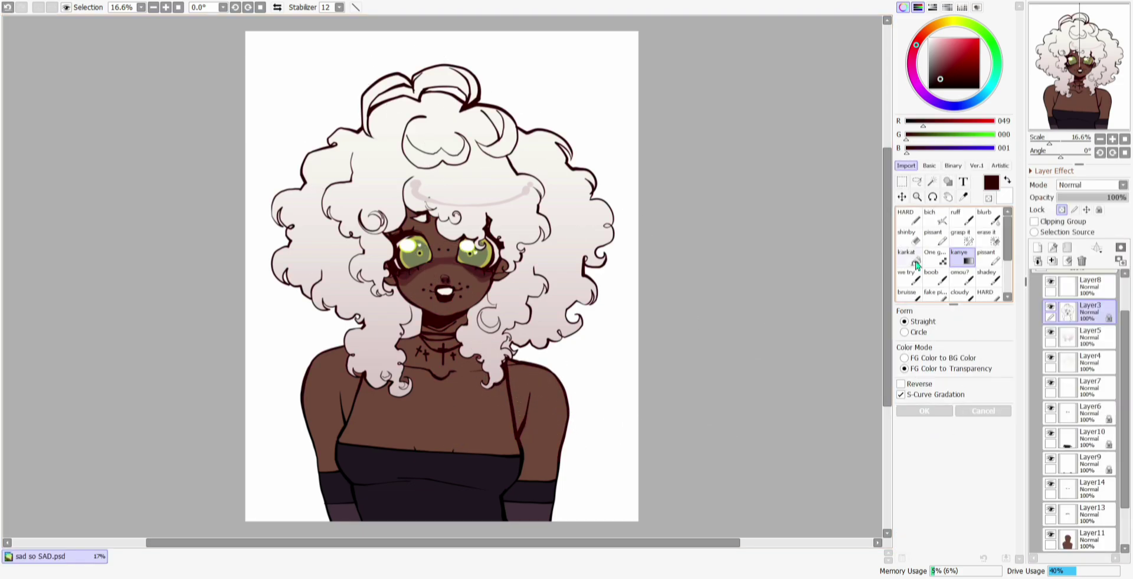
Recolour the outer hair lines on the locked line art layer to reddish-brown (130, 68, 63) with a size 700 hard brush
left_click(927, 87)
left_click(909, 217)
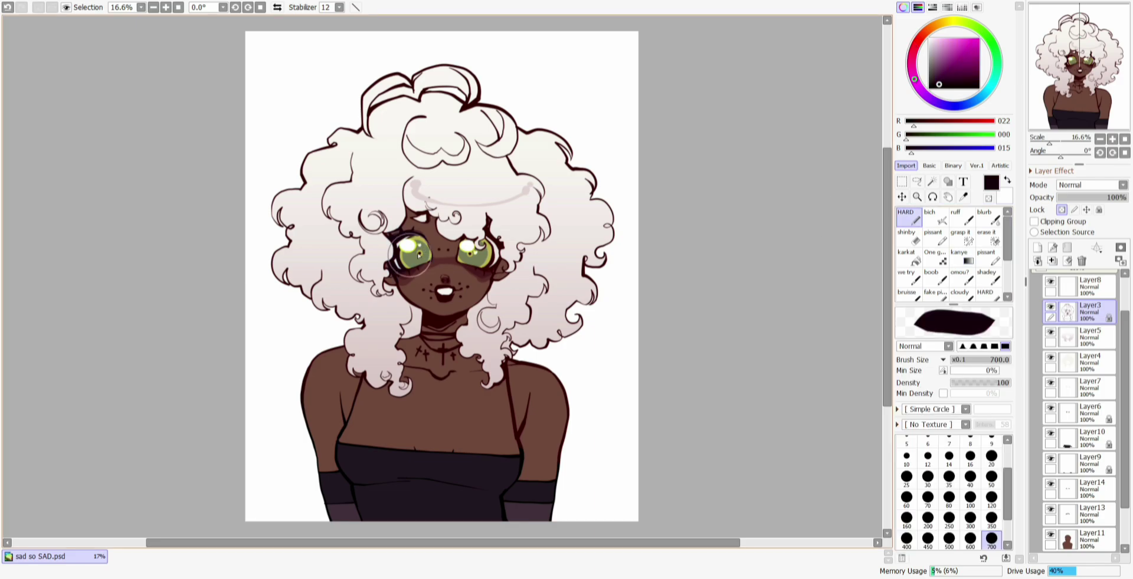
left_click(949, 69)
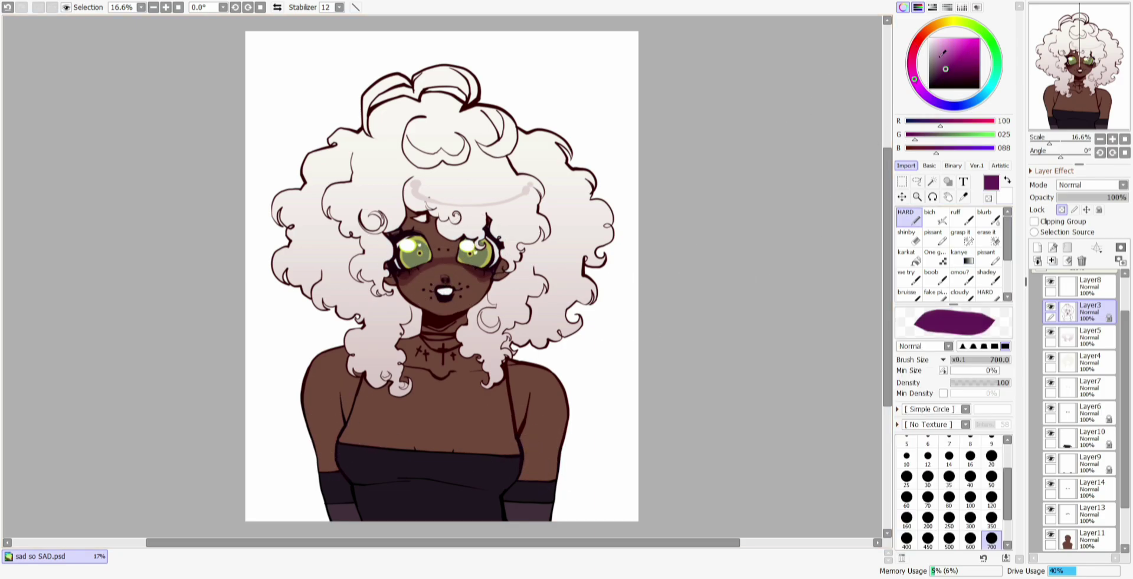
left_click(913, 56)
mouse_move(581, 273)
left_mouse_down()
mouse_move(555, 177)
mouse_move(414, 88)
left_mouse_up()
left_click(919, 39)
left_click(942, 63)
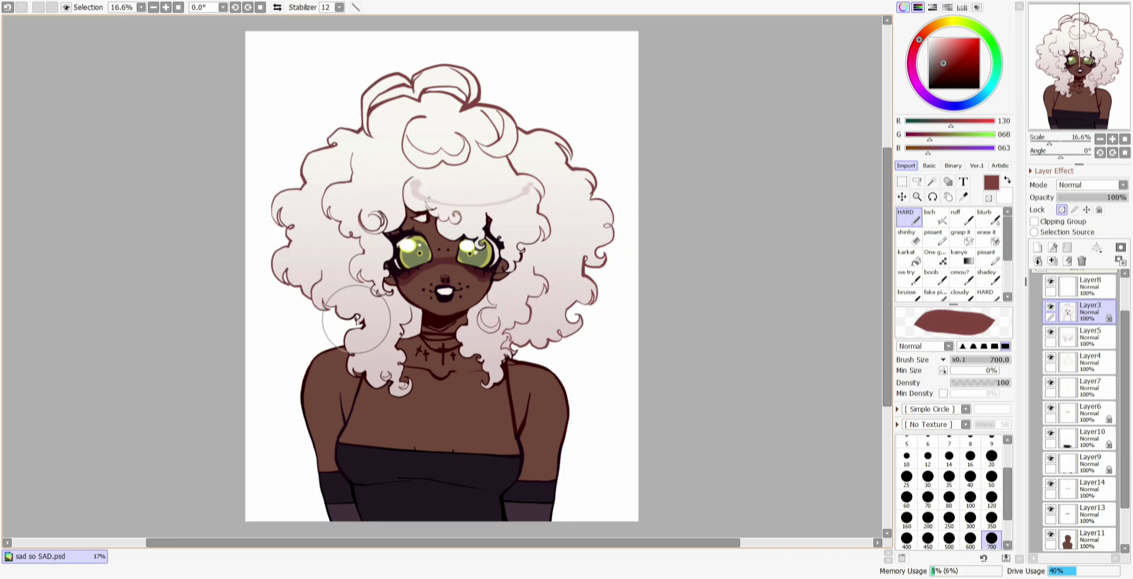
Tint parts of the outer hair outline on both sides and the top lighter brown (177, 125, 101)
left_click(927, 32)
left_click(945, 53)
left_click_drag(542, 242, 596, 251)
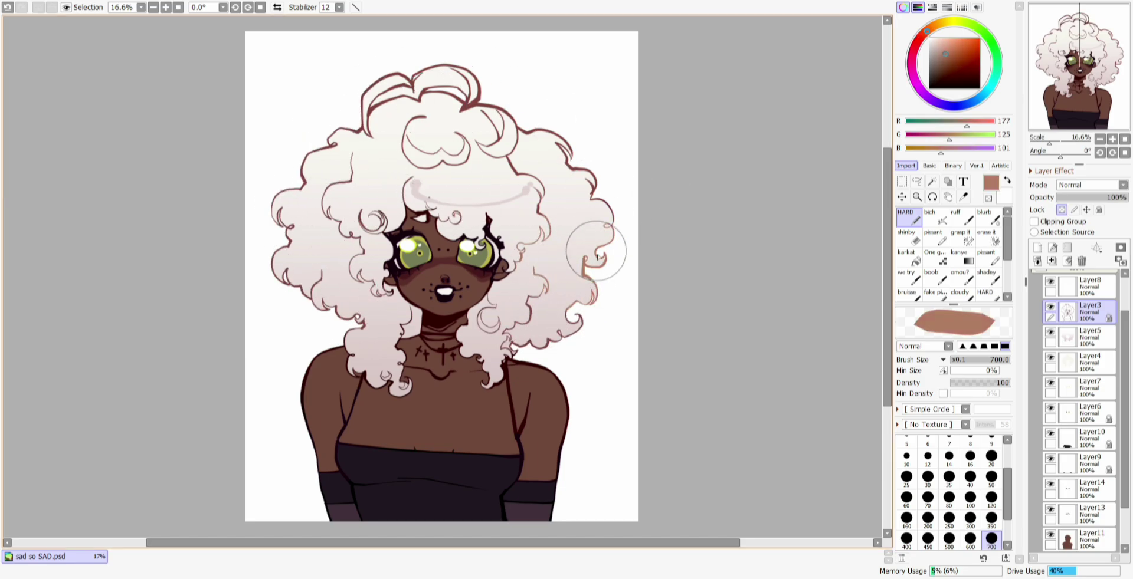
left_click_drag(311, 174, 367, 96)
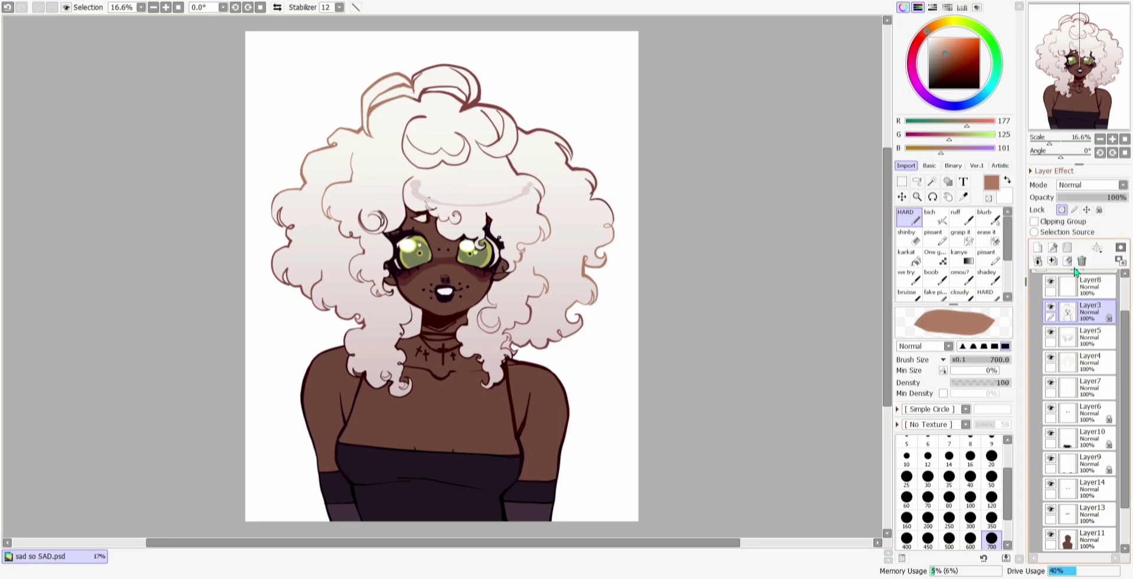
With the figure selected, fade dark purple (69, 23, 106) upward from its base to transparency on a new layer at 40% opacity
left_click_drag(1125, 319, 1125, 281)
left_click(1058, 307, "ctrl")
left_click(1037, 247)
left_click(941, 83)
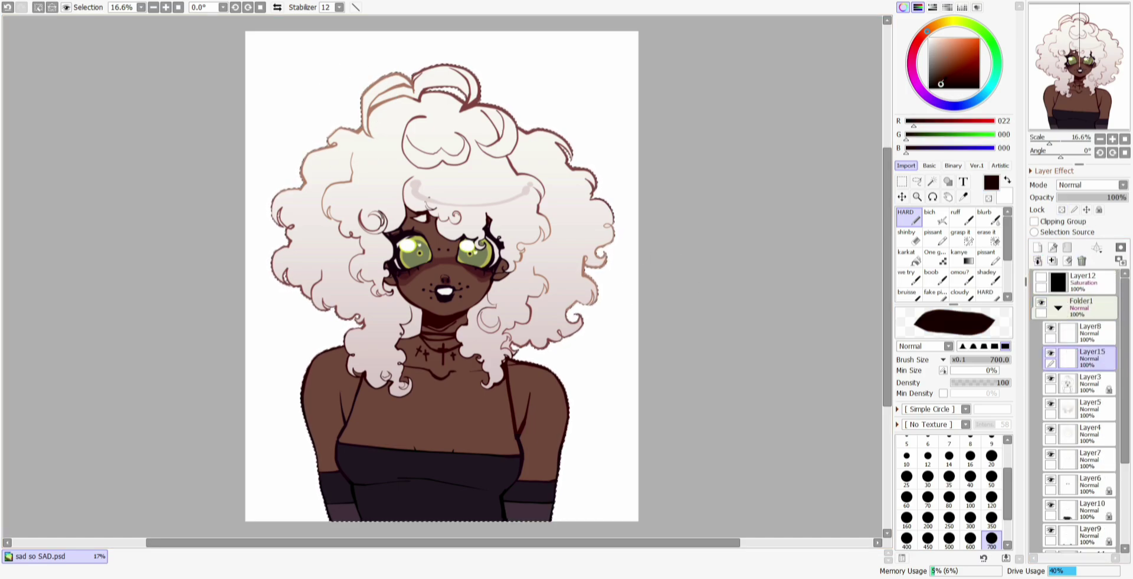
left_click(930, 99)
left_click(946, 68)
left_click(962, 257)
left_click_drag(472, 519, 472, 79)
left_click(925, 411)
left_click(1085, 197)
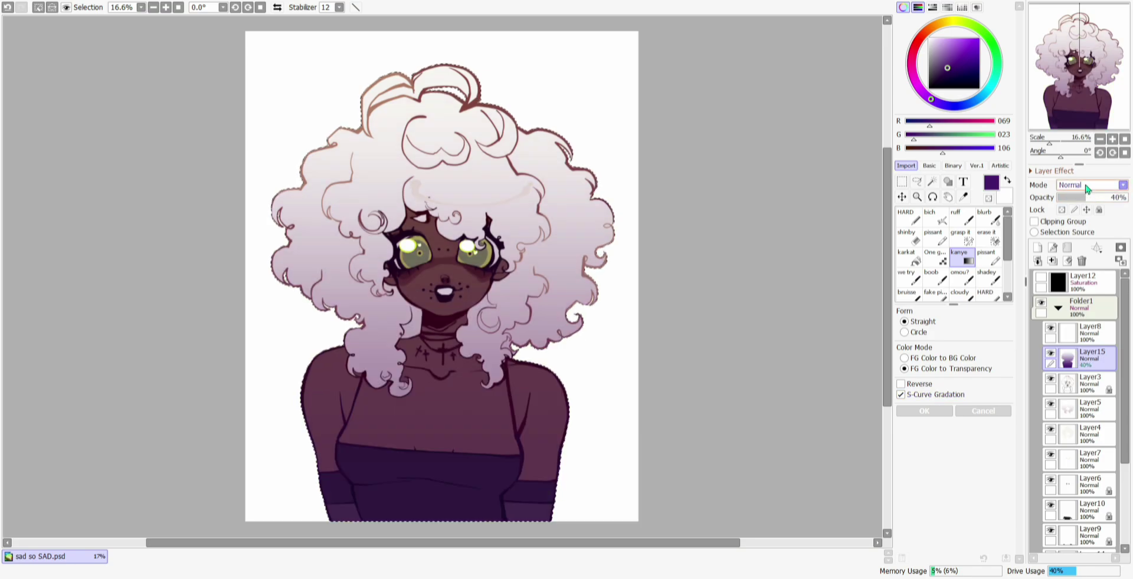
Add a second upward purple gradient on a new Multiply layer at 14% opacity and clear the selection
left_click(1037, 248)
left_click_drag(466, 519, 466, 82)
left_click(924, 412)
left_click(1092, 185)
left_click(1078, 207)
left_click(1067, 198)
left_click(917, 182)
left_click(849, 206)
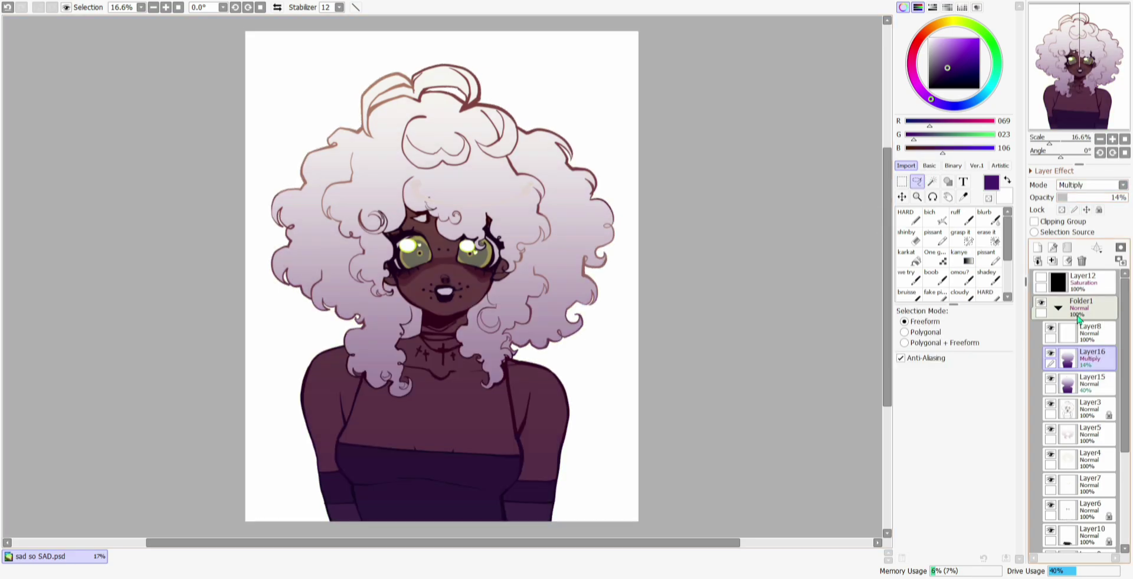
Lock the first gradient layer's transparency, recolour its gradient magenta-pink, and lower its opacity to 24%
left_click(1097, 389)
left_click(1061, 210)
left_click(914, 50)
left_click(973, 47)
left_click(962, 257)
left_click_drag(812, 334, 891, 330)
left_click(954, 52)
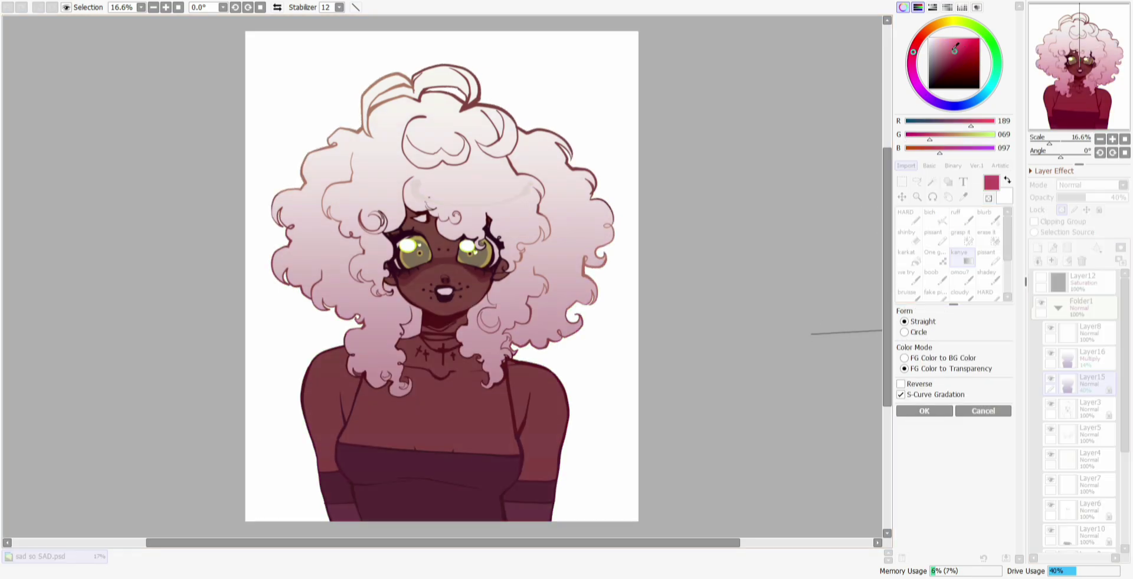
left_click(913, 71)
left_click(925, 411)
Lock the Multiply gradient layer's transparency and recolour its gradient bright violet (164, 61, 255)
left_click(1088, 357)
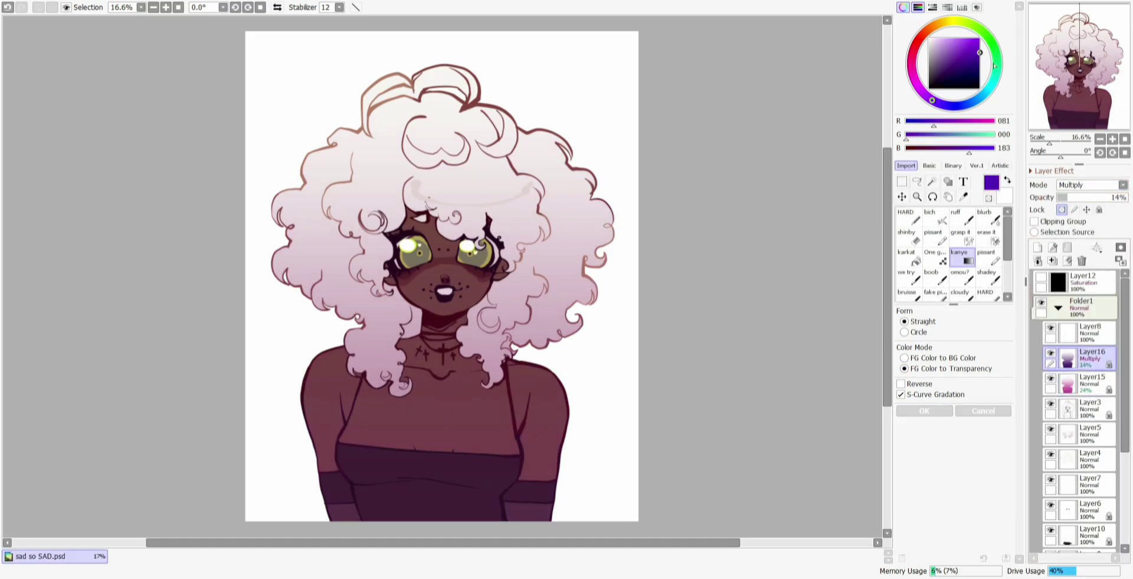
left_click_drag(807, 308, 882, 308)
left_click(929, 414)
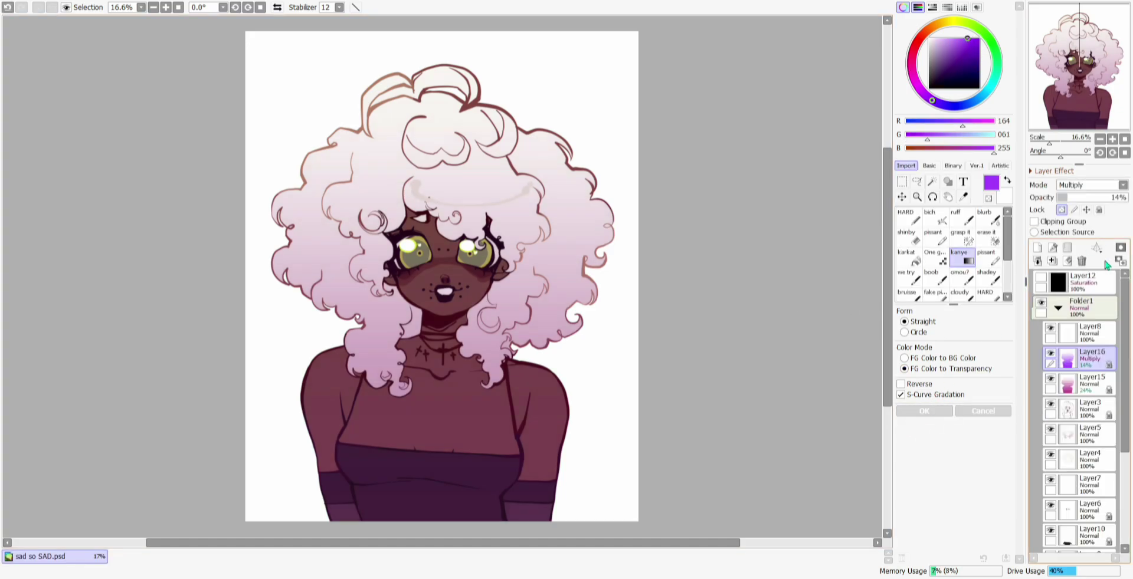
Duplicate the line art layer and set the copy to Multiply at 51% opacity
left_click(1088, 407)
left_click(317, 30)
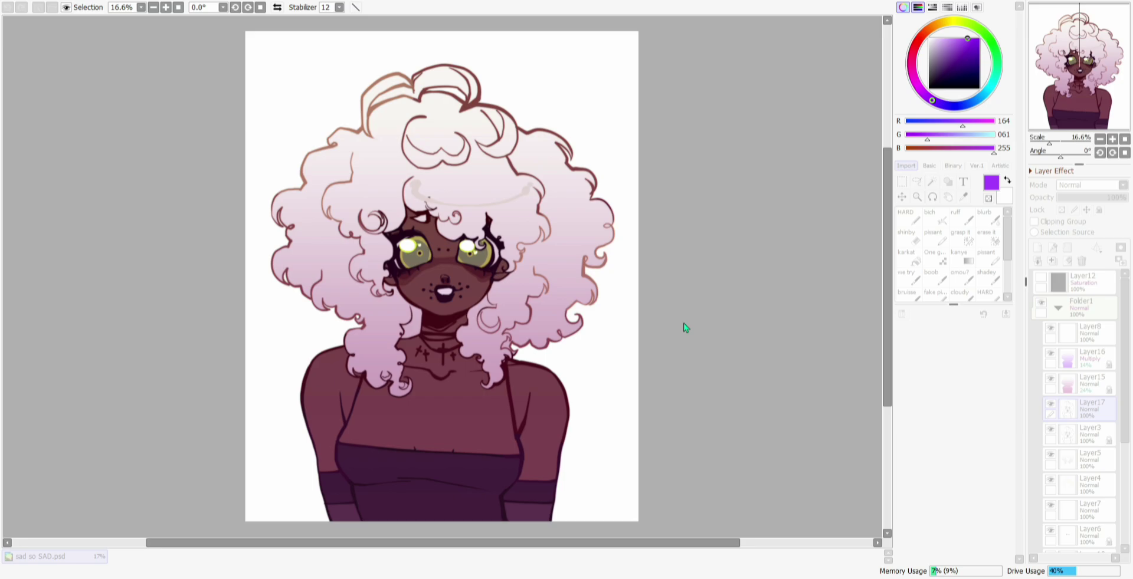
left_click(830, 354)
left_click(1091, 186)
left_click(1091, 207)
left_click(1094, 198)
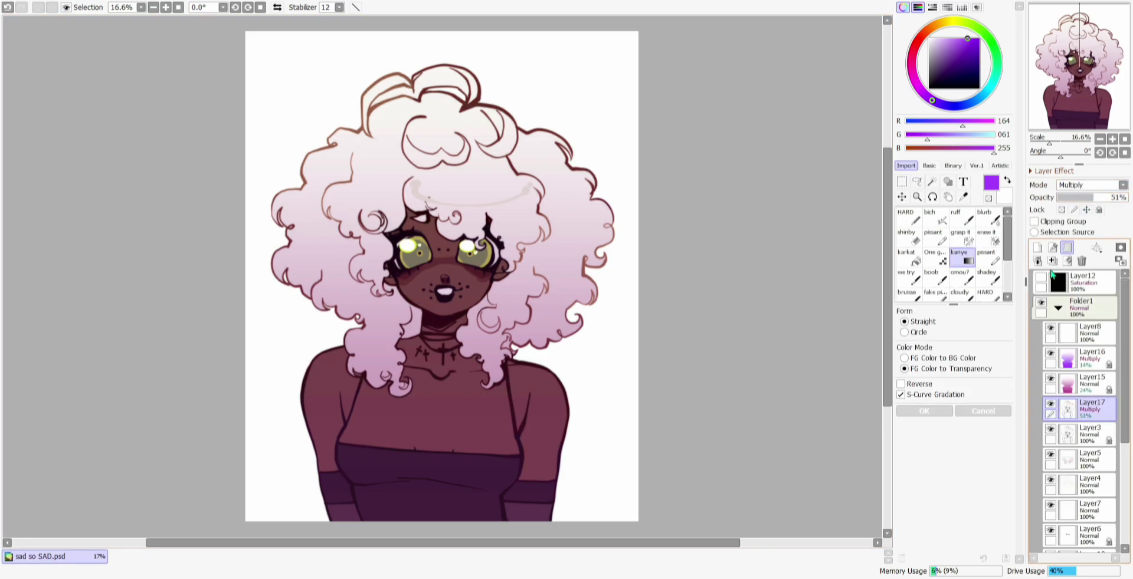
Collapse the character folder and fill a new layer beneath it with bright lime (218, 255, 61) as the background
left_click(1060, 309)
left_click(1082, 334)
left_click(1037, 248)
left_click(962, 22)
left_click(908, 257)
left_click(605, 382)
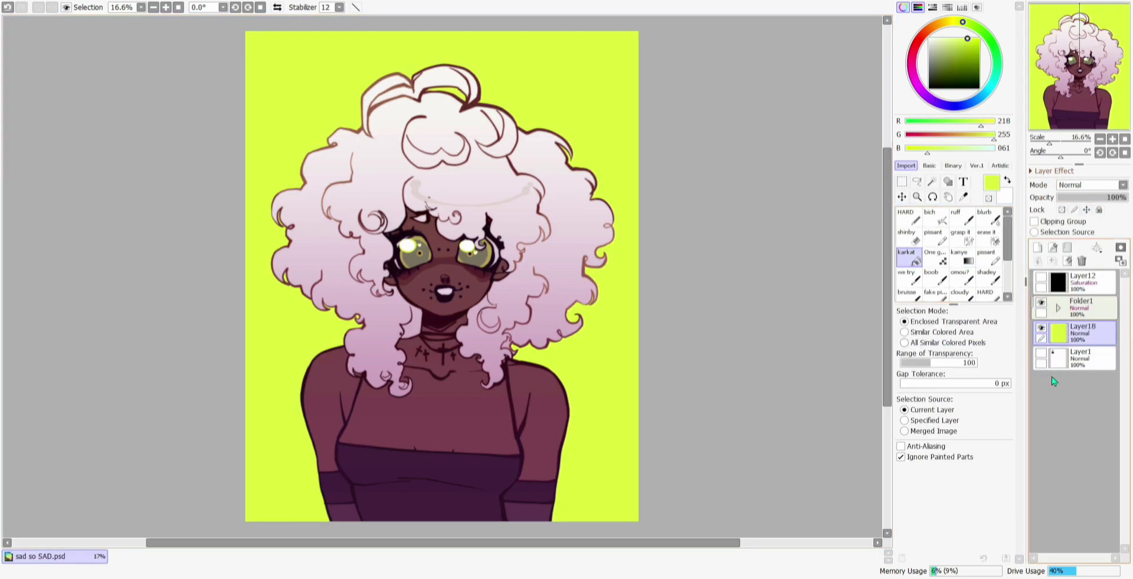
Try warmer fill colours, including orange, on the background layer
left_click(916, 45)
left_click(604, 381)
left_click(931, 28)
left_click(604, 382)
Refill the background layer with pale lime (223, 240, 131) and check the drawing in a mirrored view
left_click(961, 21)
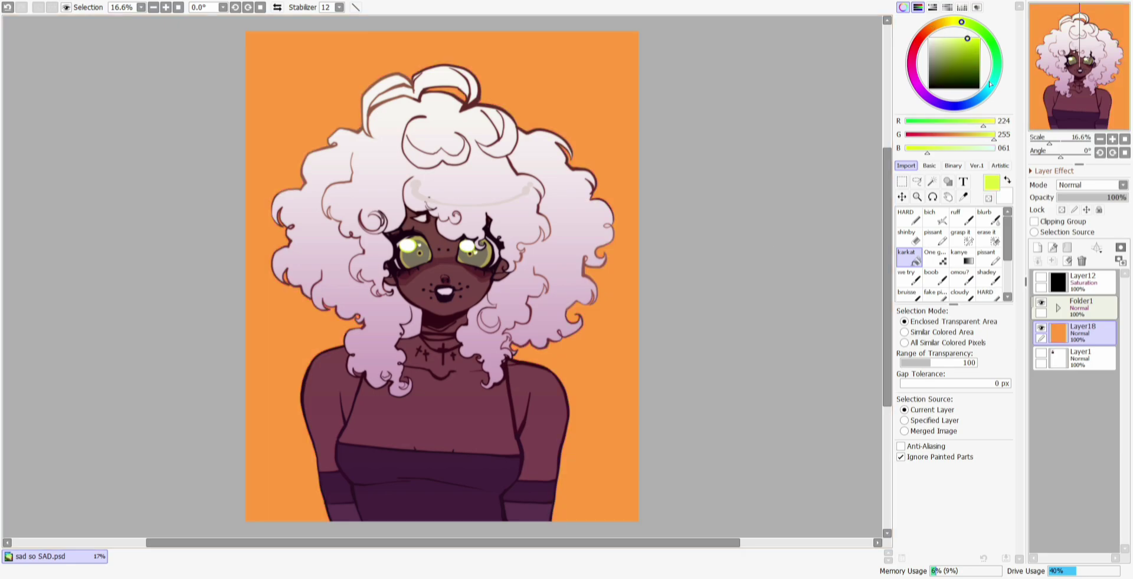
left_click(604, 382)
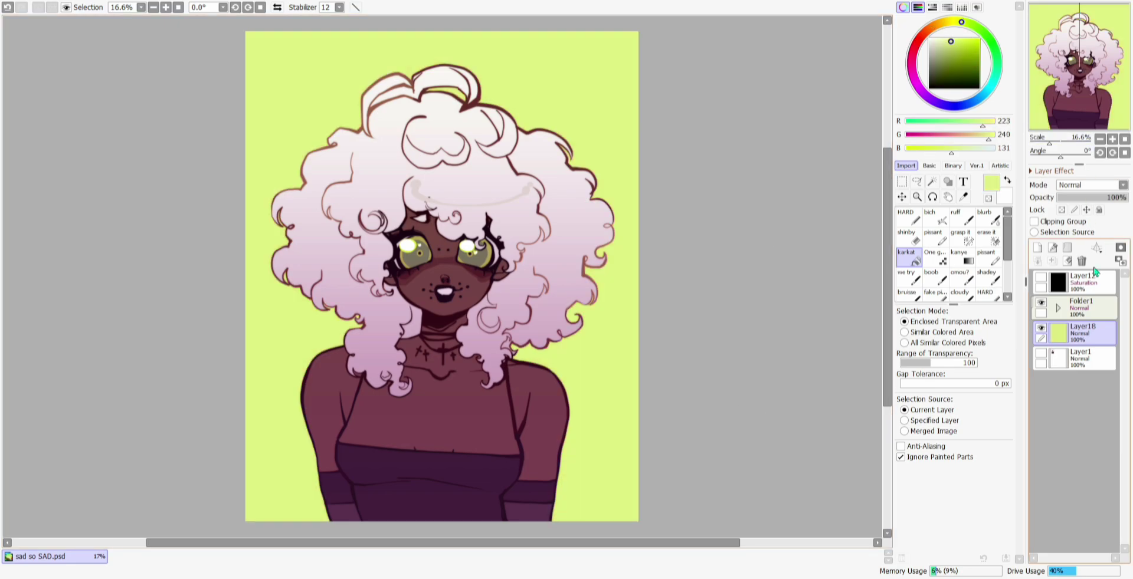
left_click(277, 7)
left_click(278, 8)
Load the character folder's painted area as a selection and add an Exclude layer at 19% opacity at the top of that folder
left_click(1086, 283)
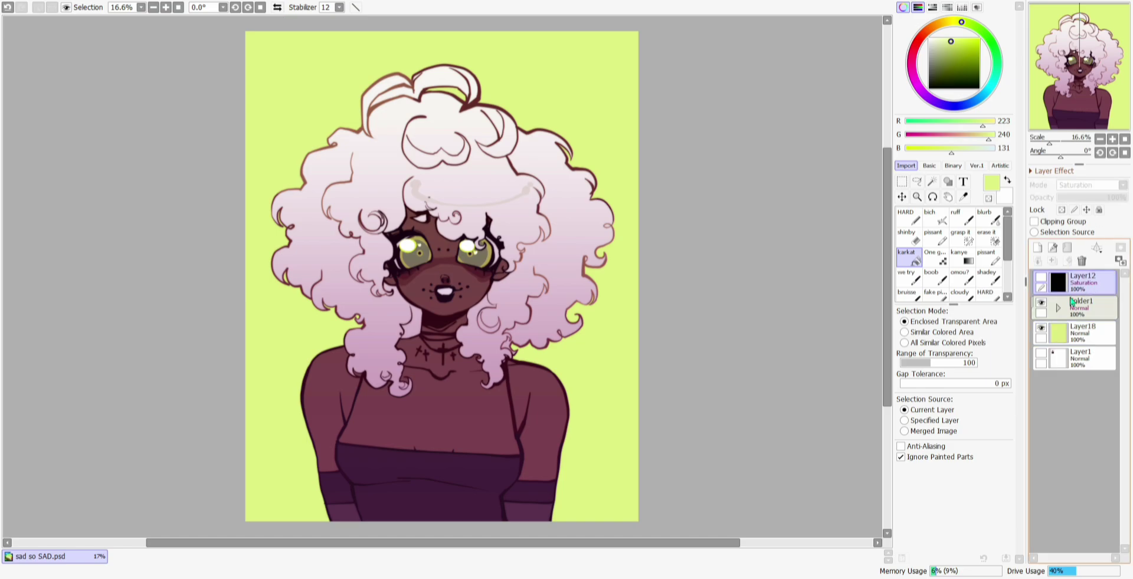
left_click(1085, 308)
left_click(1086, 308, "ctrl")
left_click(1037, 248)
left_click(1070, 198)
left_click(1058, 334)
left_click_drag(1085, 308, 1087, 342)
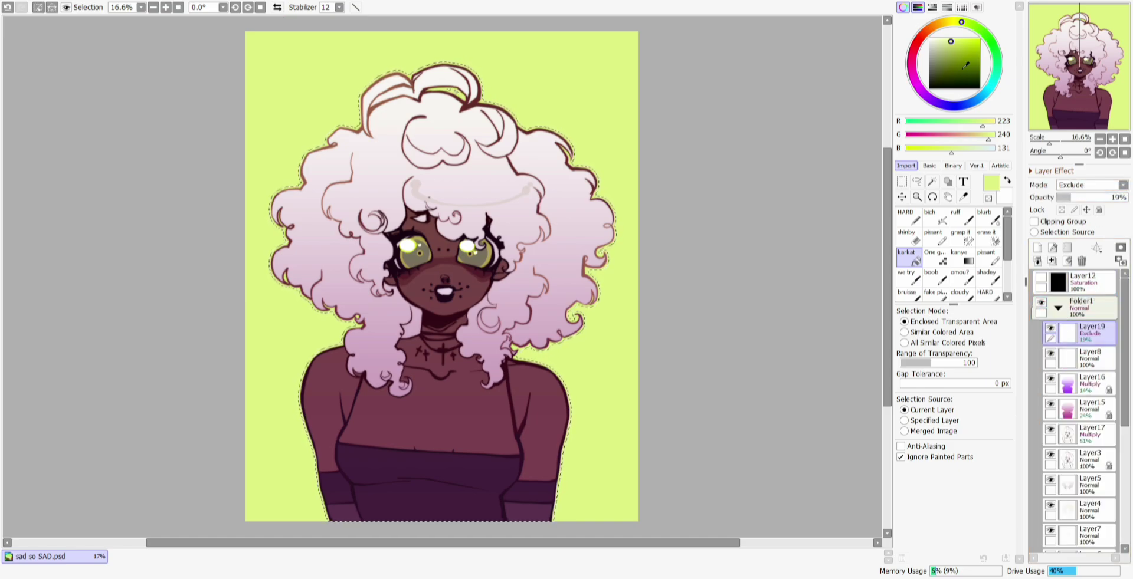
left_click(1092, 186)
left_click(1088, 413)
Cover the selected figure on the Exclude layer with deep blue (5, 0, 198) using the gradient tool, and clear the selection
left_click(954, 71)
left_click(962, 256)
left_click_drag(792, 344, 950, 350)
left_click(950, 107)
left_click(924, 411)
left_click(917, 181)
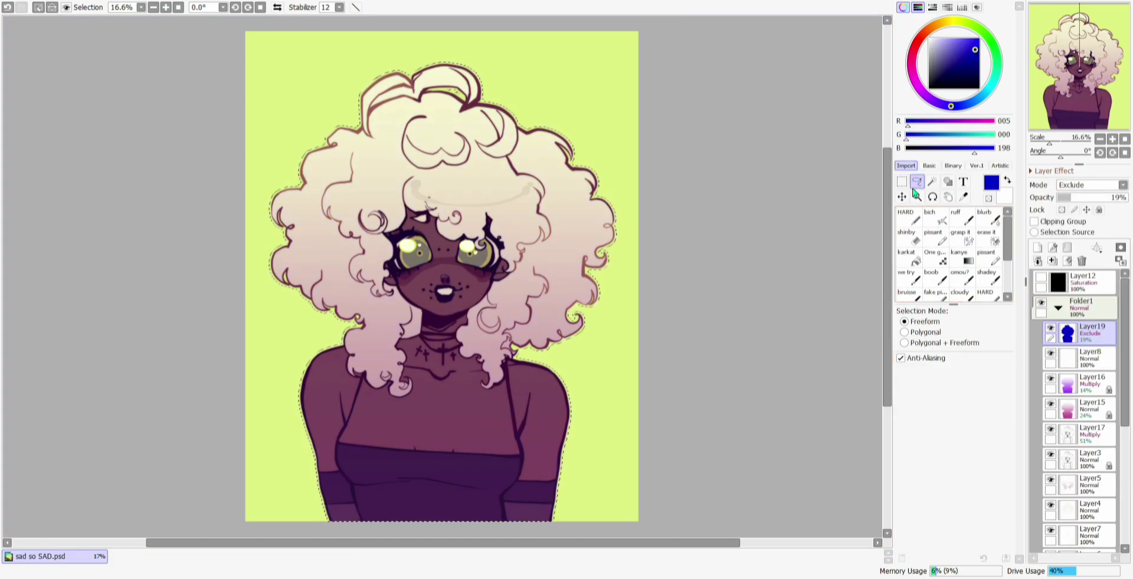
left_click(826, 260)
Fill a new layer above everything with very dark blue (0, 0, 25) and set its blending mode to Screen
left_click(1086, 283)
left_click(1037, 248)
left_click(947, 84)
left_click(916, 260)
left_click(614, 306)
left_click(1091, 185)
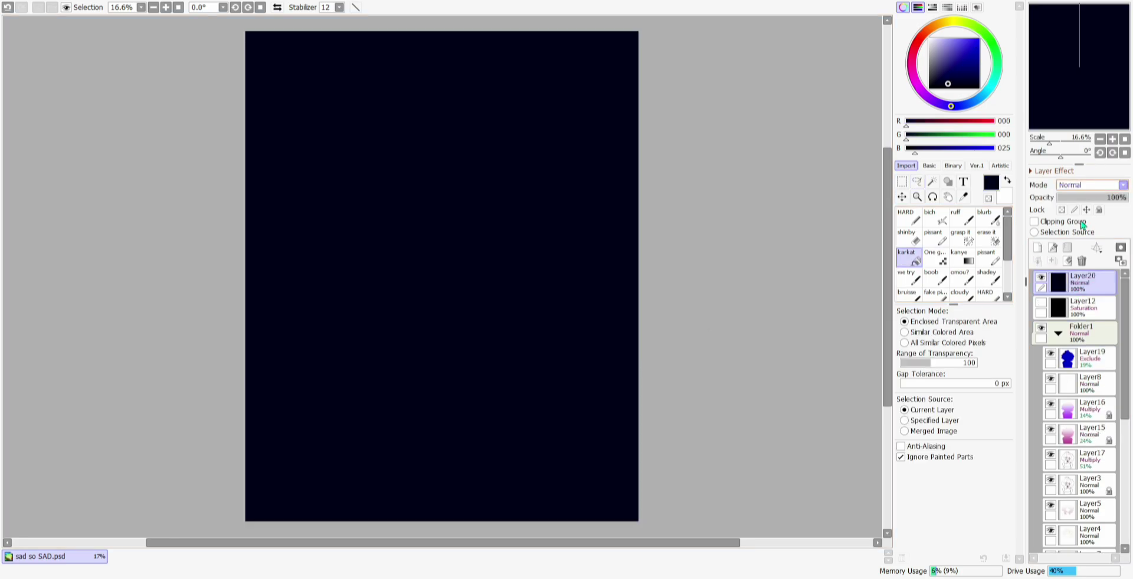
left_click(1094, 221)
left_click(934, 100)
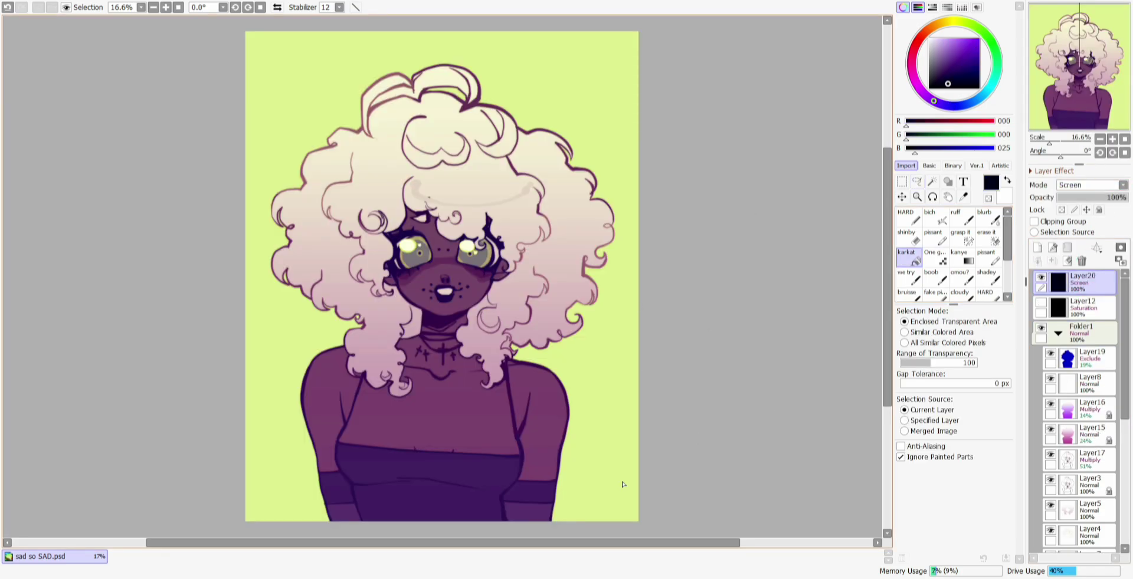